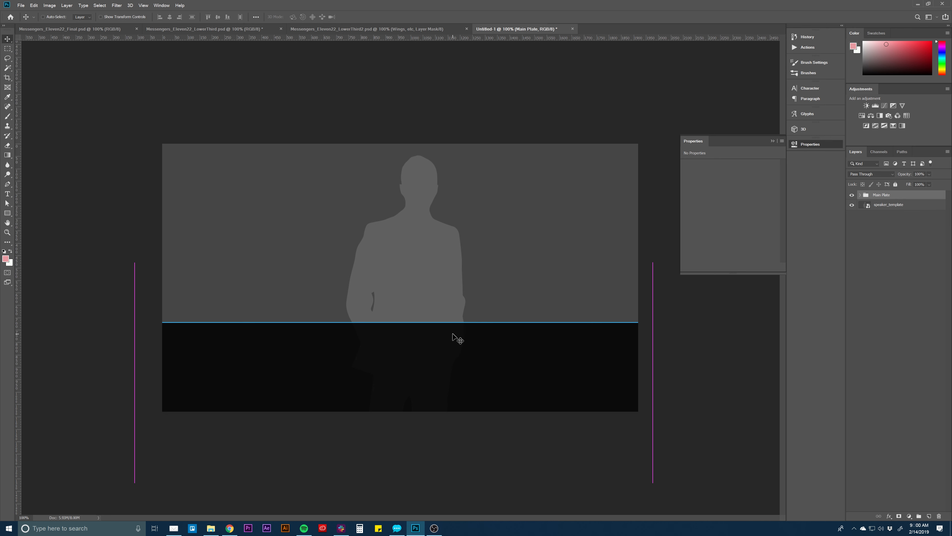
Step: Start a paragraph text box on the black bar, then discard its placeholder layer
{"action": "left_click", "coordinate": [913, 285]}
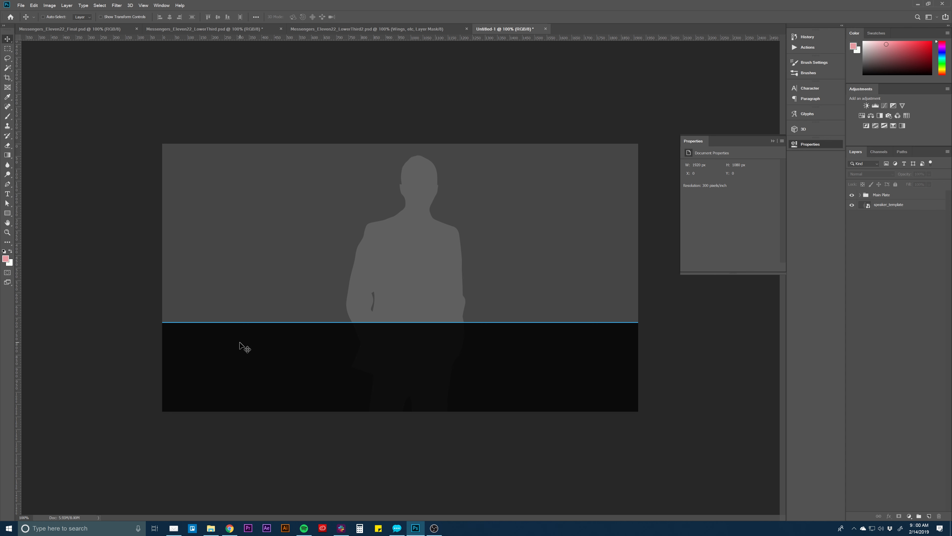
{"action": "key", "text": "t"}
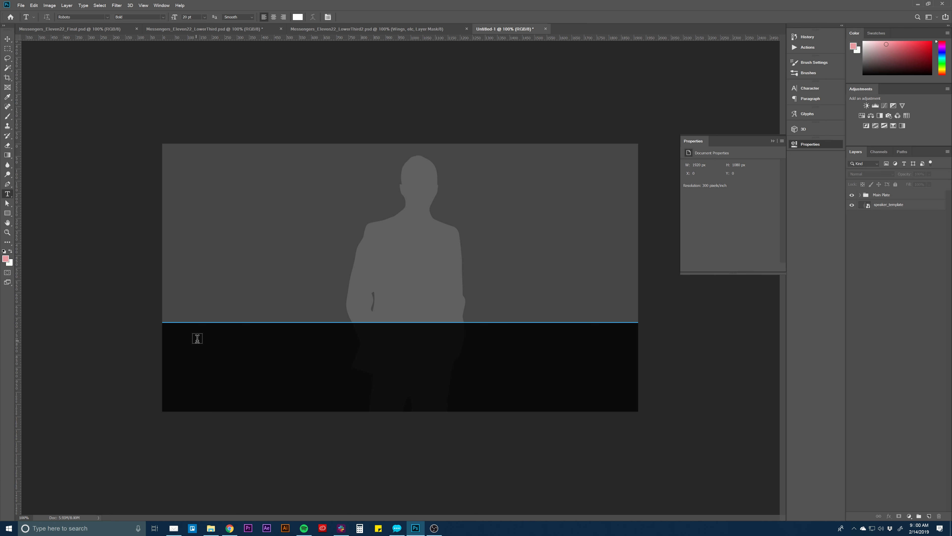
{"action": "left_click_drag", "start_coordinate": [165, 332], "coordinate": [633, 398]}
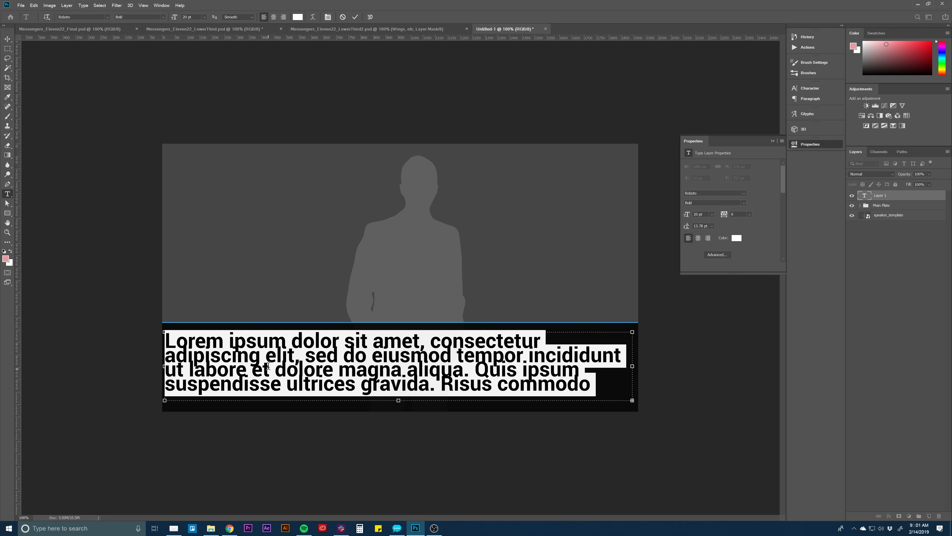
{"action": "left_click", "coordinate": [245, 349]}
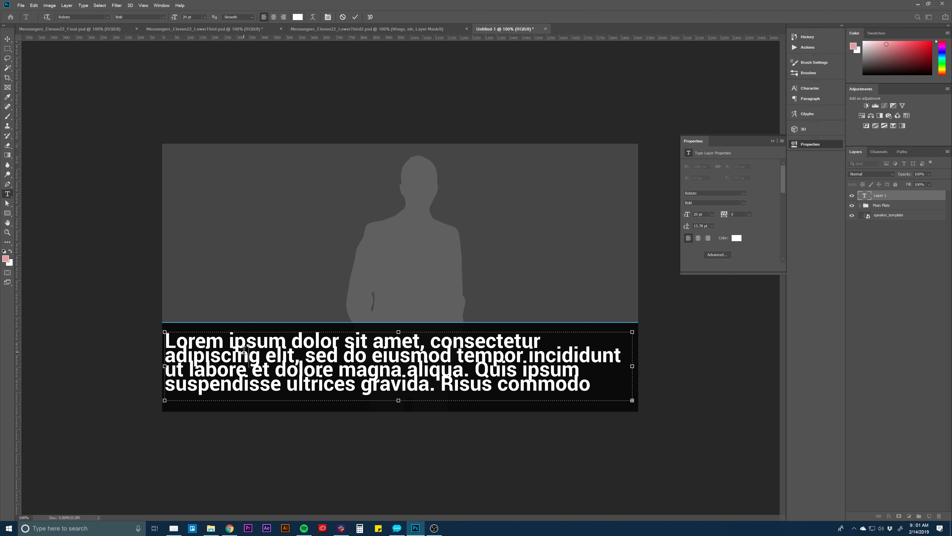
{"action": "key", "text": "Escape"}
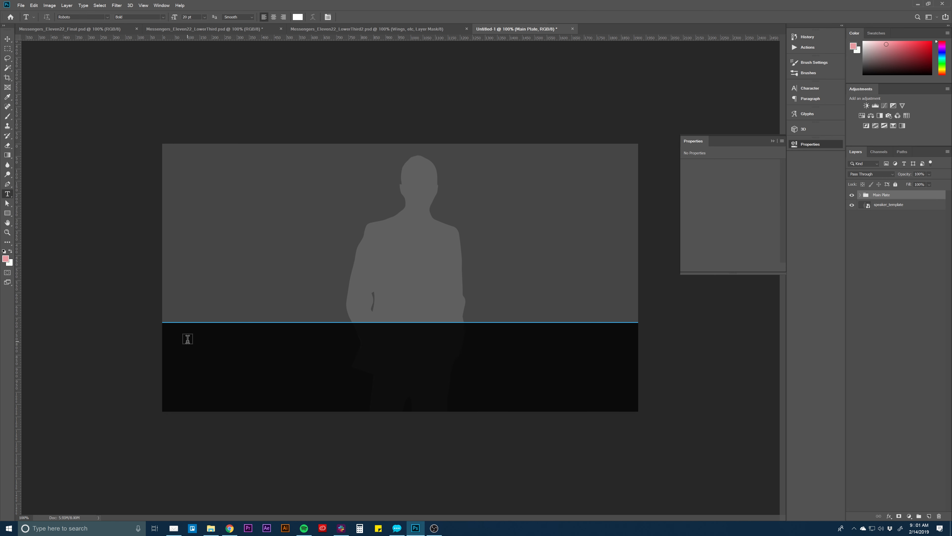
Step: Draw a wide paragraph box across the black bar and paste the Genesis verses over the placeholder
{"action": "left_click_drag", "start_coordinate": [187, 341], "coordinate": [610, 394]}
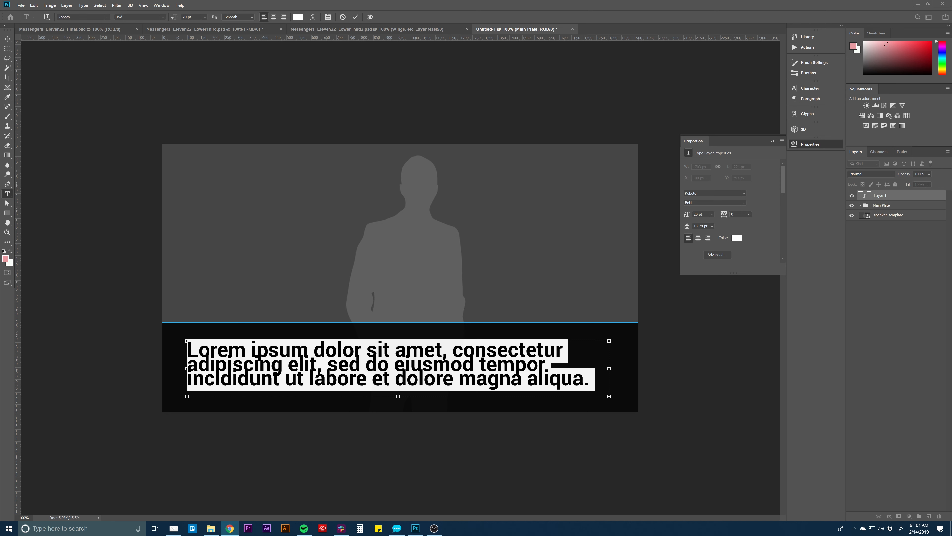
{"action": "left_click", "coordinate": [274, 352]}
{"action": "left_click", "coordinate": [279, 350]}
{"action": "key", "text": "ctrl+a"}
{"action": "key", "text": "ctrl+v"}
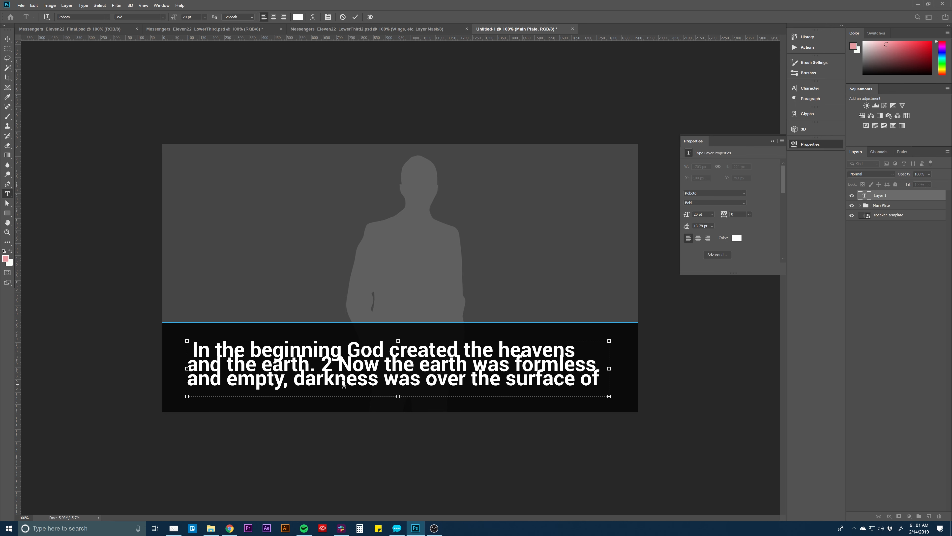
{"action": "key", "text": "ctrl+a"}
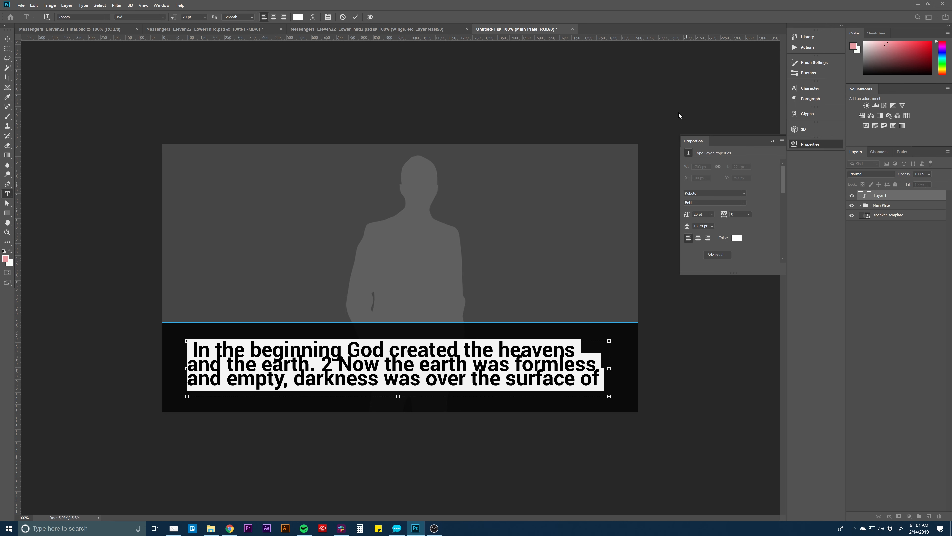
{"action": "left_click", "coordinate": [810, 88]}
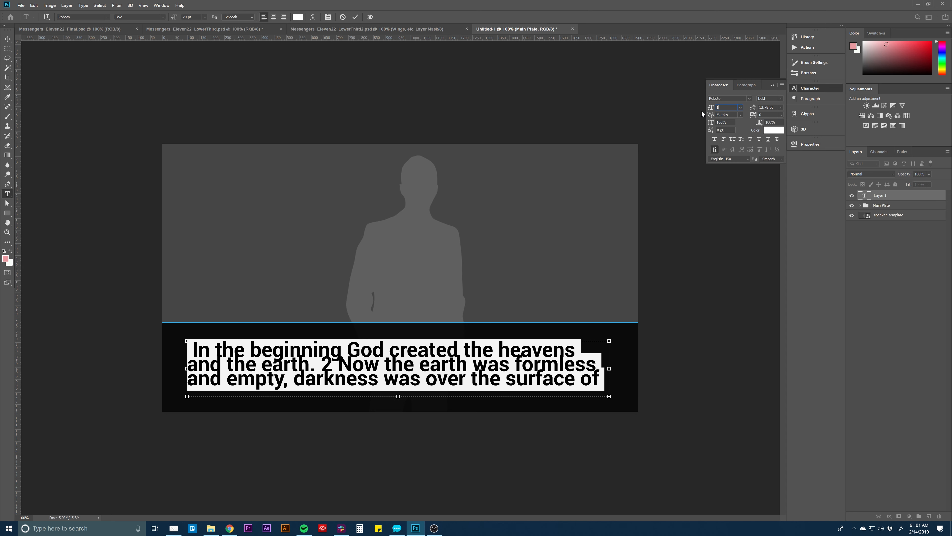
Step: Set the verse text in Montserrat Light at 10 pt
{"action": "key", "text": "Return"}
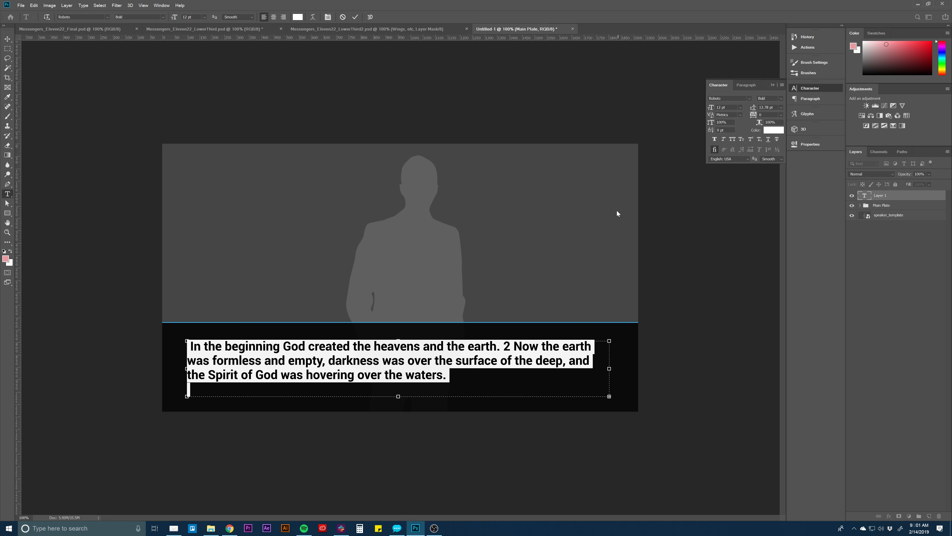
{"action": "left_click", "coordinate": [722, 98]}
{"action": "type", "text": "mont"}
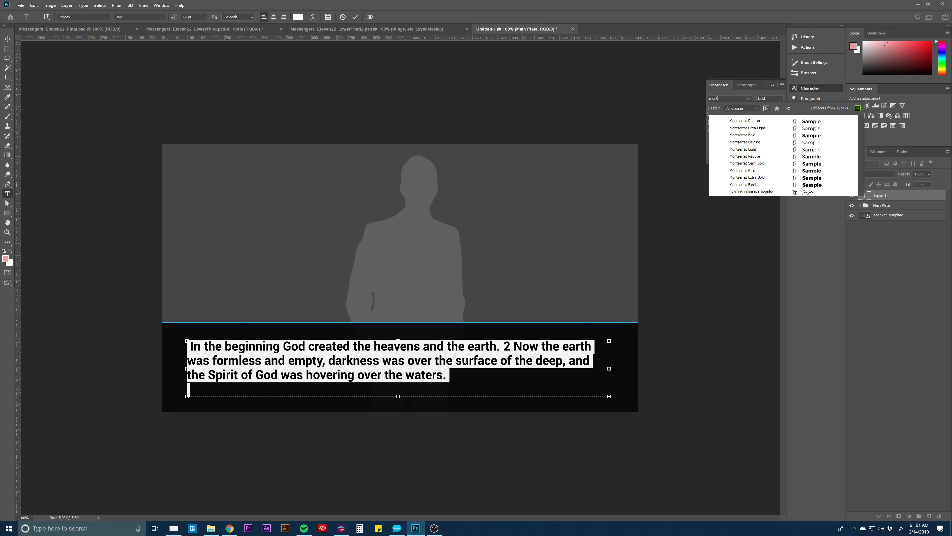
{"action": "key", "text": "Down"}
{"action": "key", "text": "Down"}
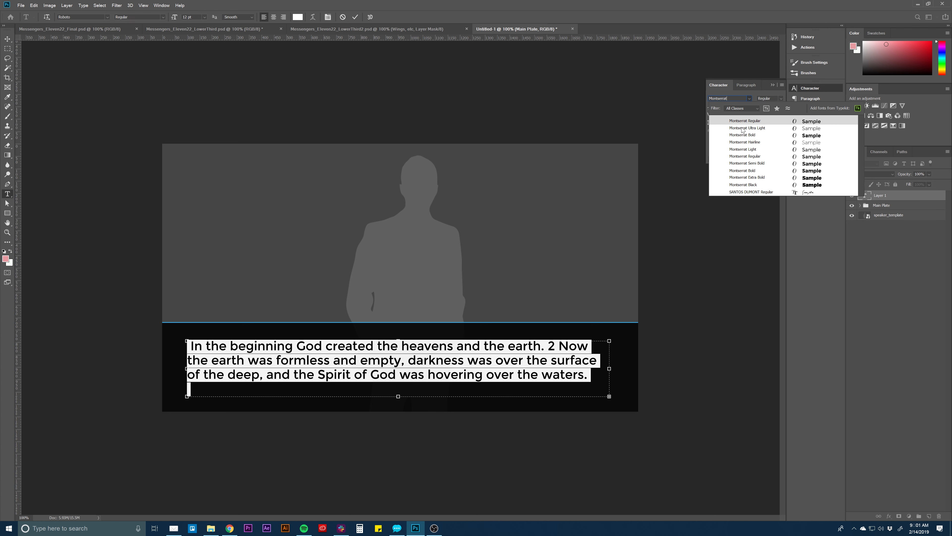
{"action": "left_click", "coordinate": [745, 149]}
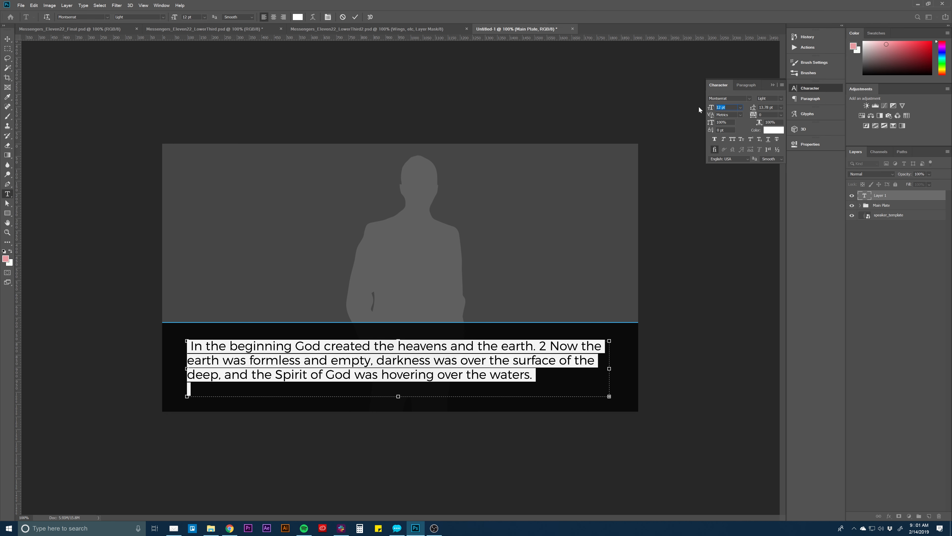
{"action": "key", "text": "Return"}
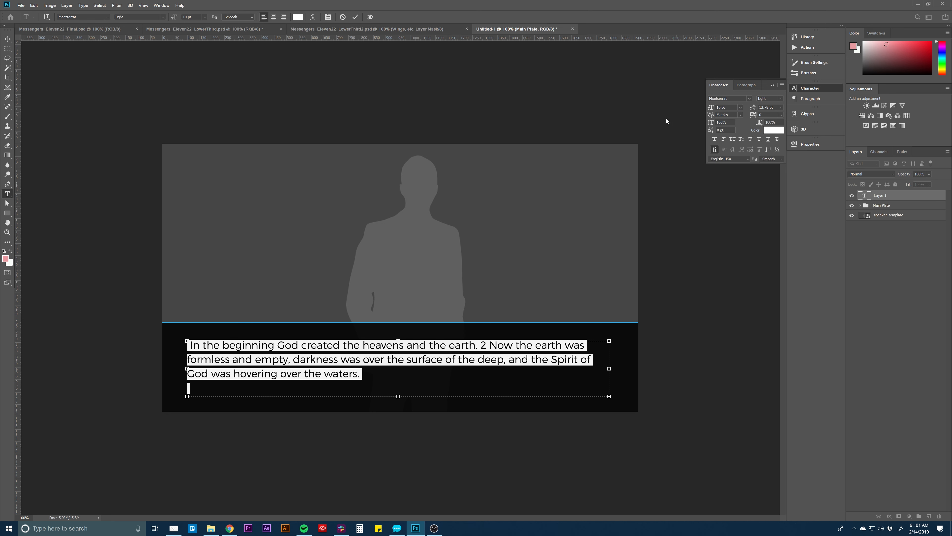
Step: Delete the stray verse number 2, set leading to 14.78 pt, and commit the text
{"action": "left_click", "coordinate": [435, 349]}
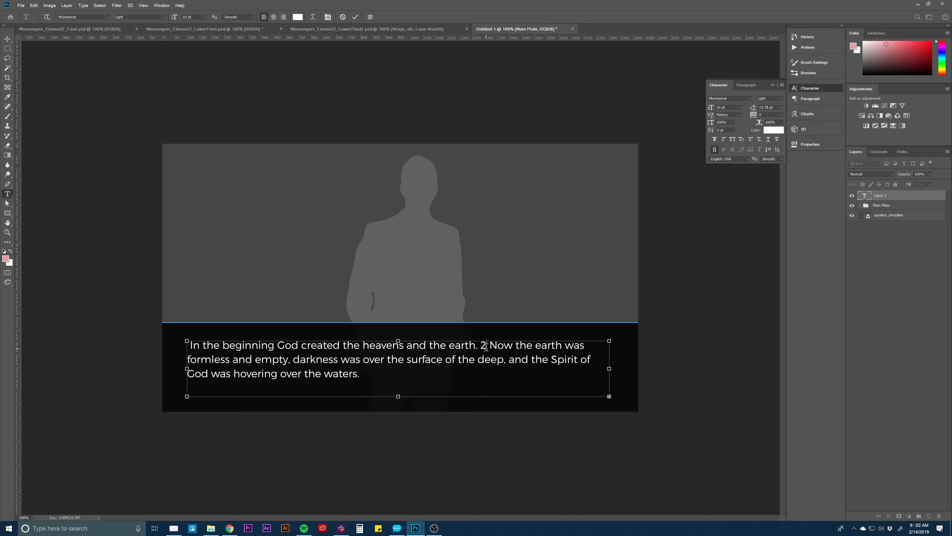
{"action": "key", "text": "BackSpace"}
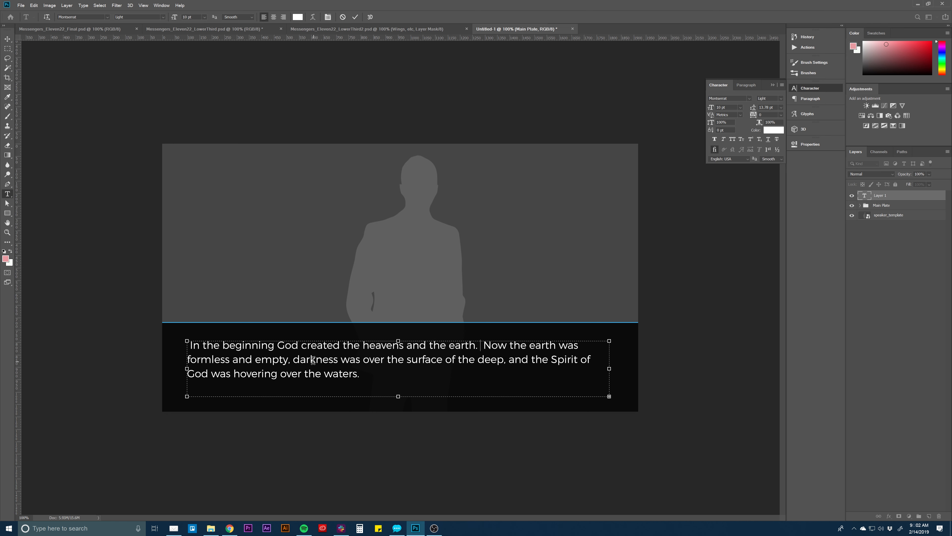
{"action": "key", "text": "ctrl+a"}
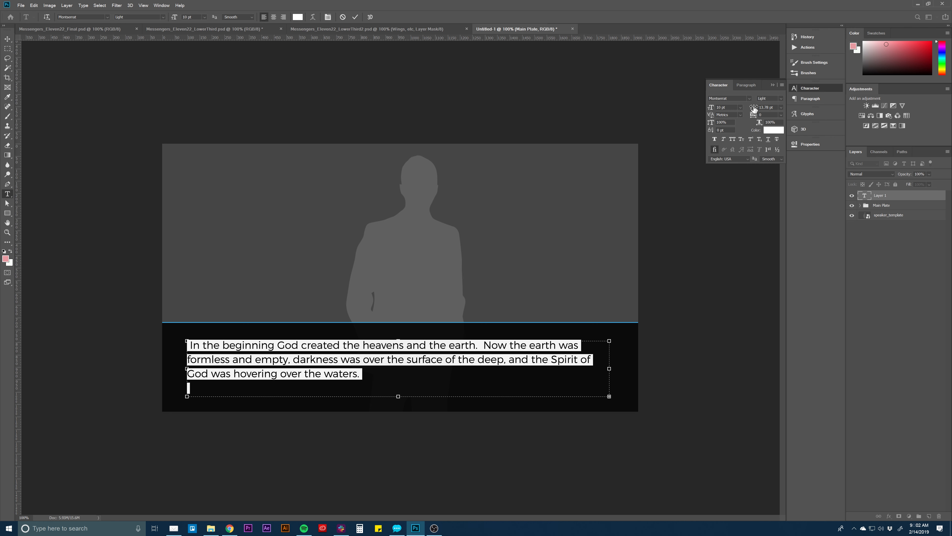
{"action": "left_click_drag", "start_coordinate": [753, 108], "coordinate": [756, 108]}
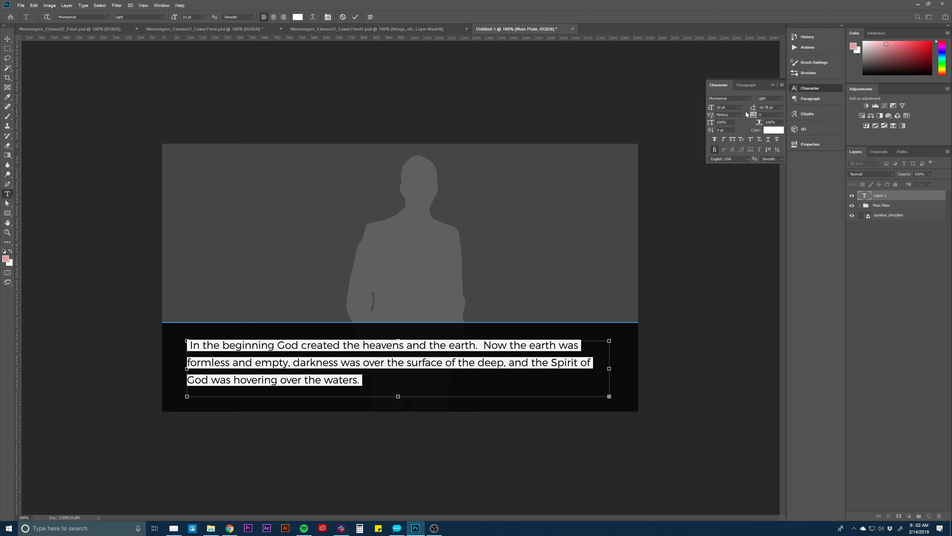
{"action": "left_click", "coordinate": [244, 378]}
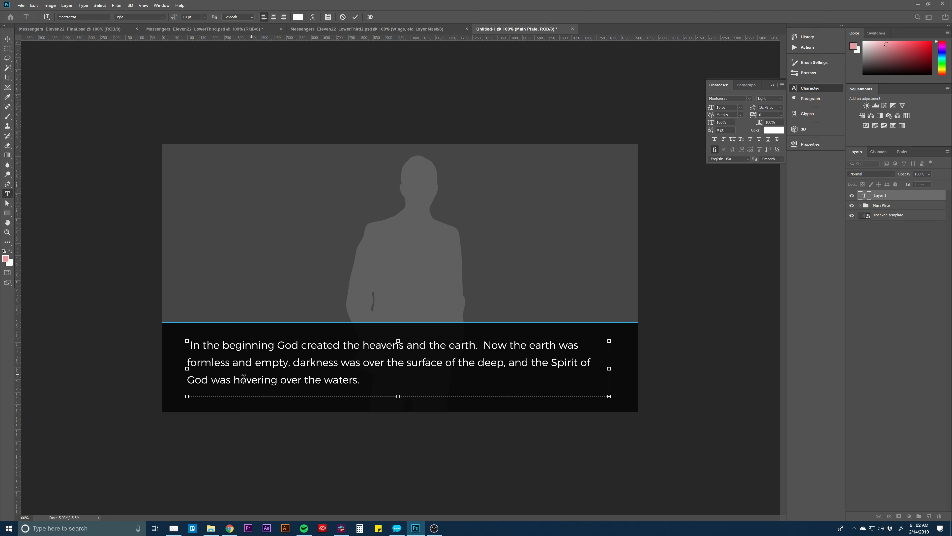
{"action": "key", "text": "ctrl+a"}
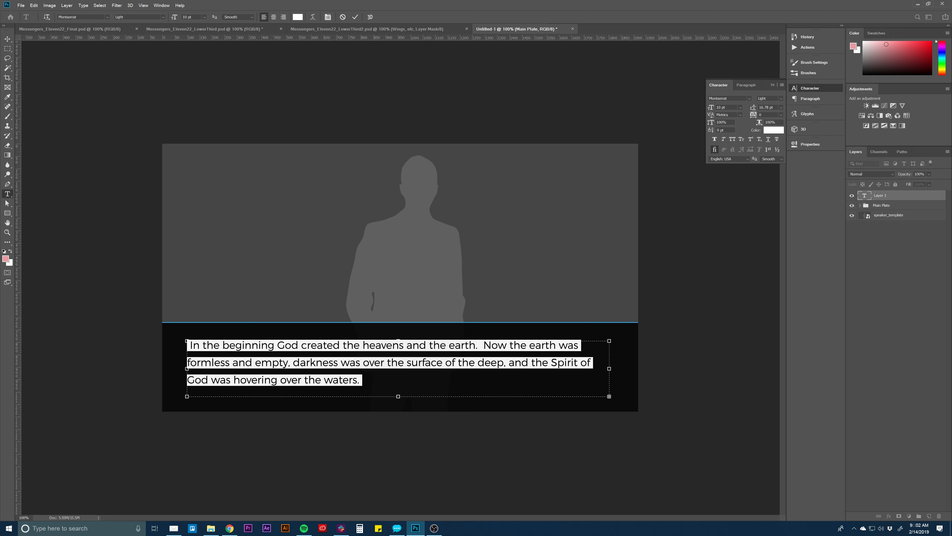
{"action": "left_click_drag", "start_coordinate": [754, 109], "coordinate": [747, 109]}
{"action": "left_click", "coordinate": [469, 343]}
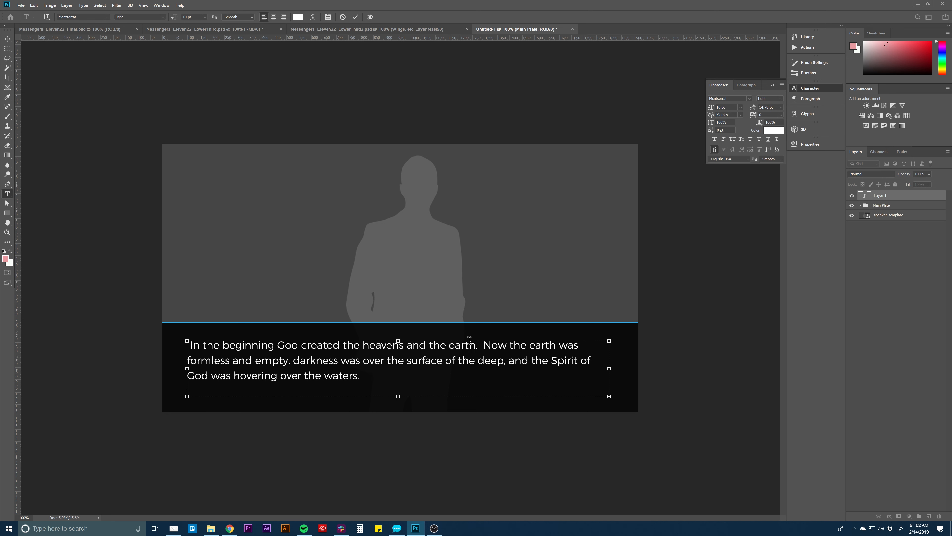
{"action": "left_click", "coordinate": [907, 197]}
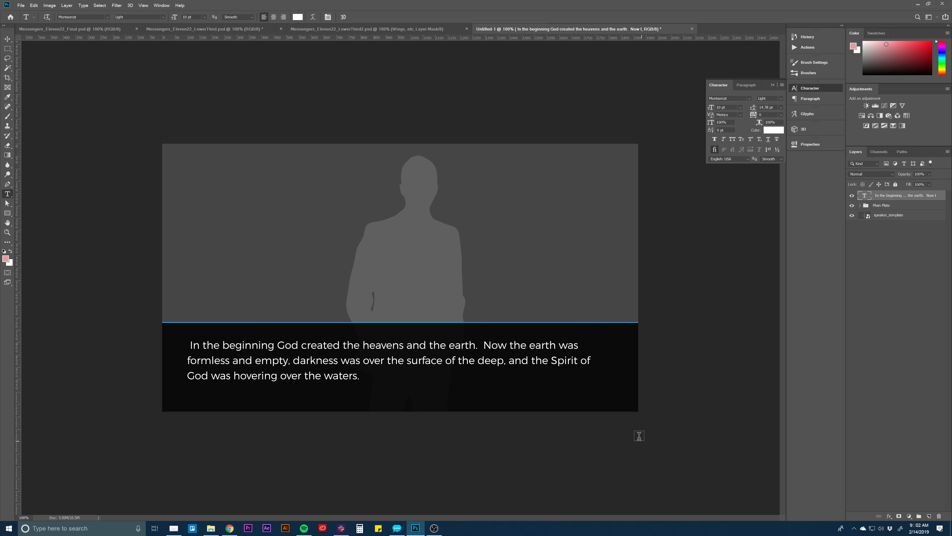
Step: Add a 'GENESIS 1:1-3' text layer below the verses in Montserrat Extra Bold
{"action": "left_click_drag", "start_coordinate": [471, 389], "coordinate": [623, 410]}
{"action": "type", "text": "GENESIS 1:1-3"}
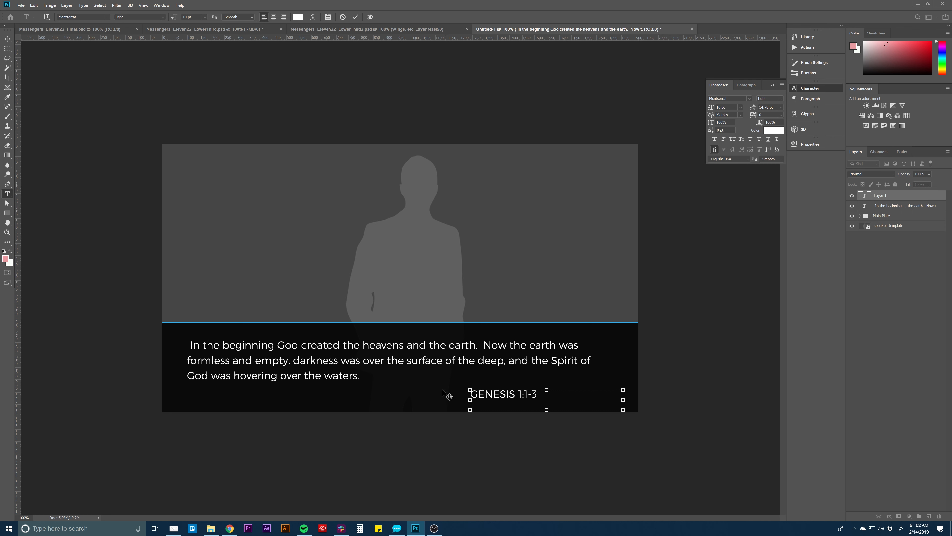
{"action": "key", "text": "ctrl+a"}
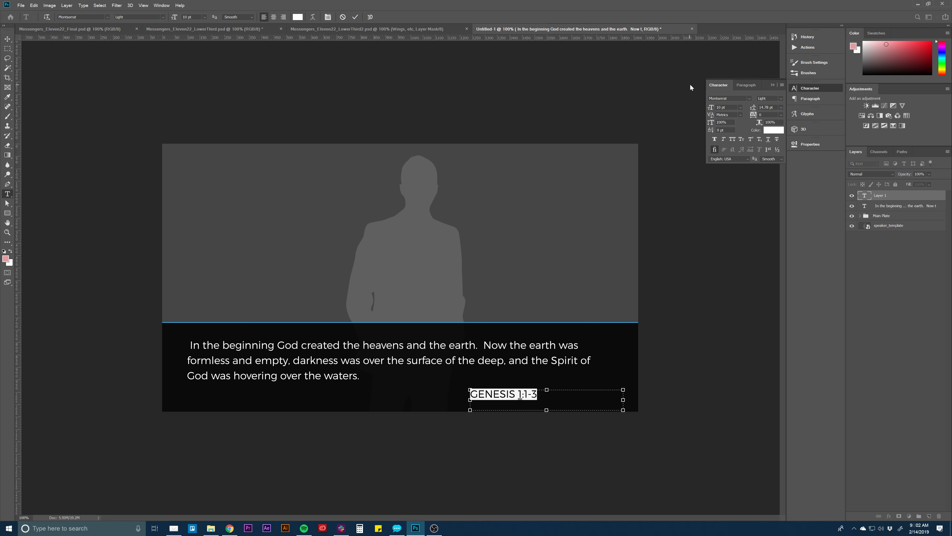
{"action": "left_click", "coordinate": [771, 99]}
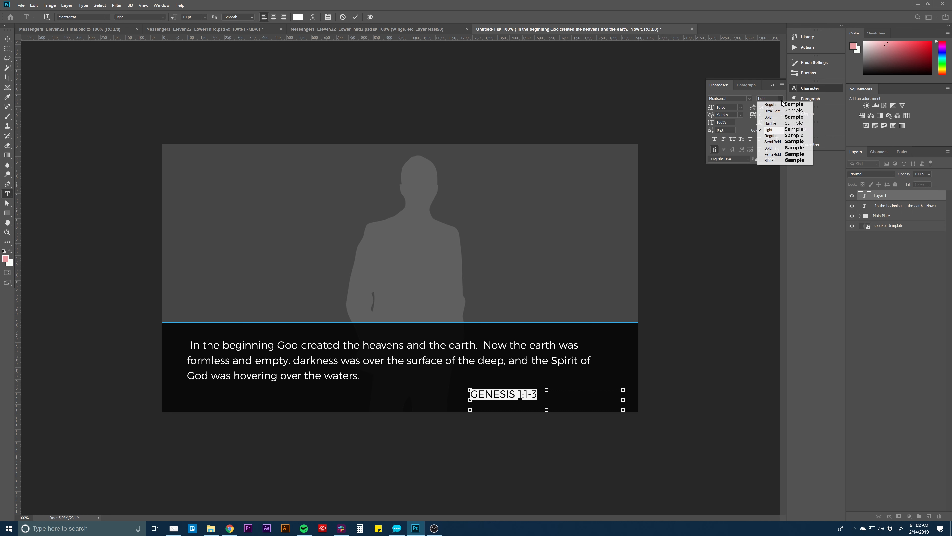
{"action": "left_click", "coordinate": [774, 154]}
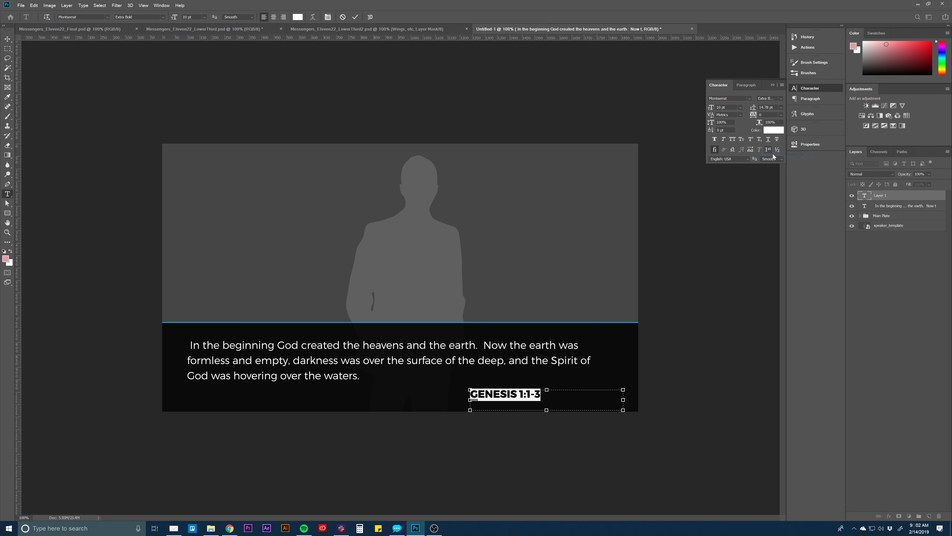
{"action": "left_click", "coordinate": [912, 199]}
Step: Move the GENESIS 1:1-3 text to the lower right of the black bar
{"action": "key", "text": "v"}
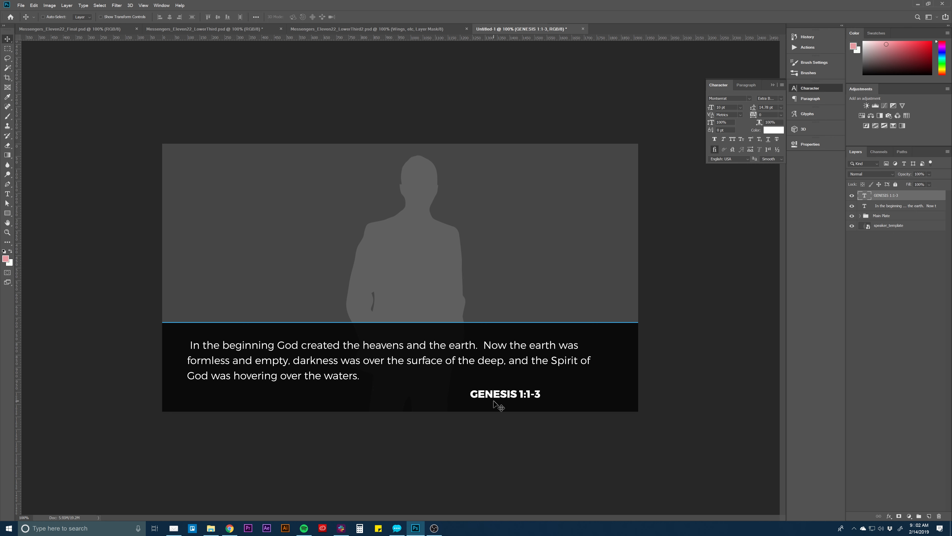
{"action": "left_click_drag", "start_coordinate": [499, 406], "coordinate": [567, 400]}
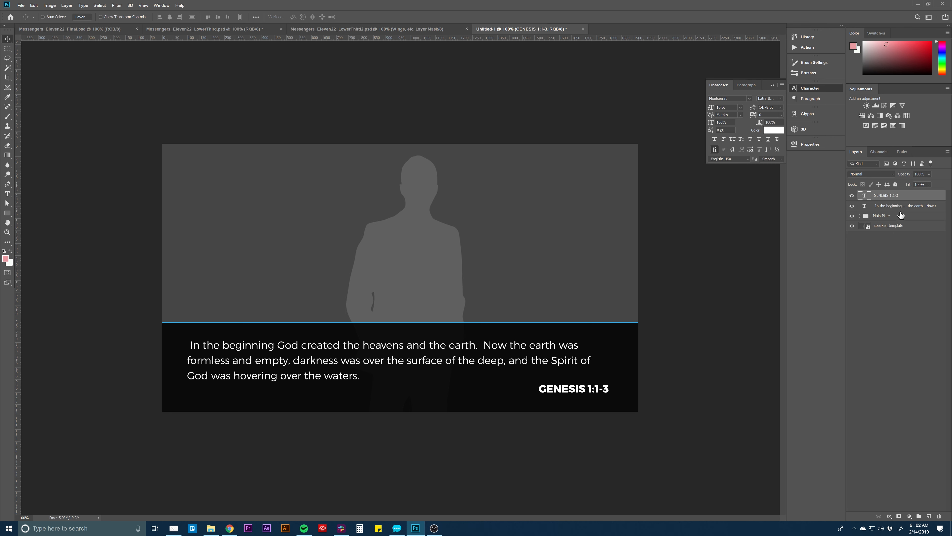
{"action": "key", "text": "t"}
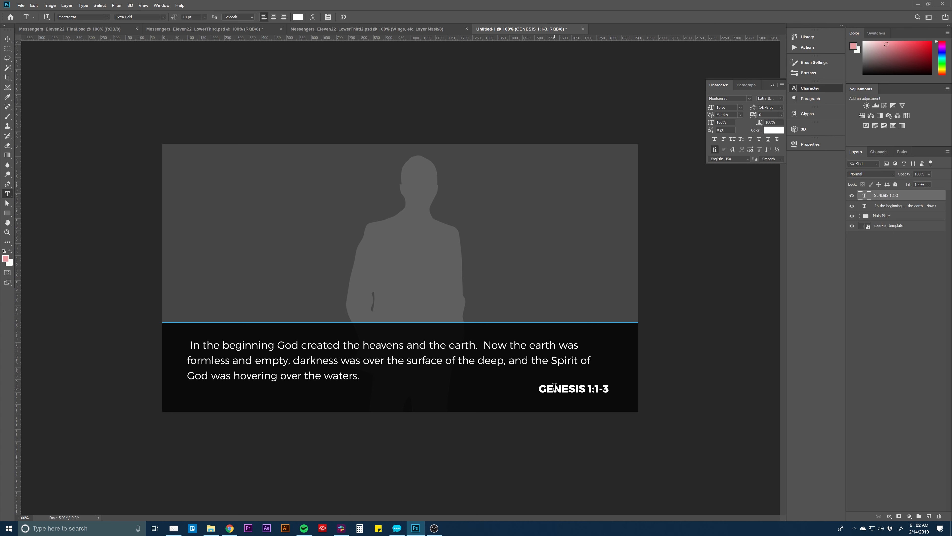
{"action": "left_click", "coordinate": [573, 388]}
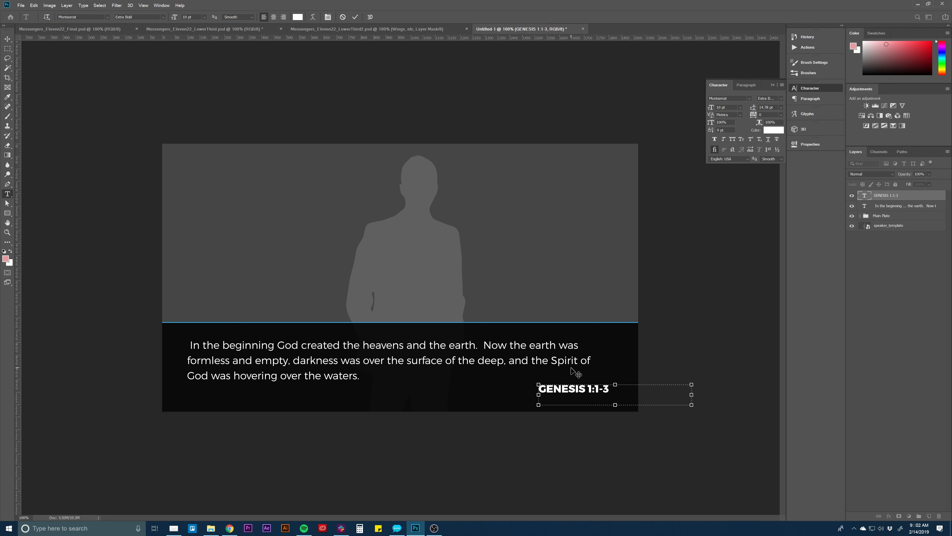
{"action": "left_click_drag", "start_coordinate": [574, 372], "coordinate": [571, 374]}
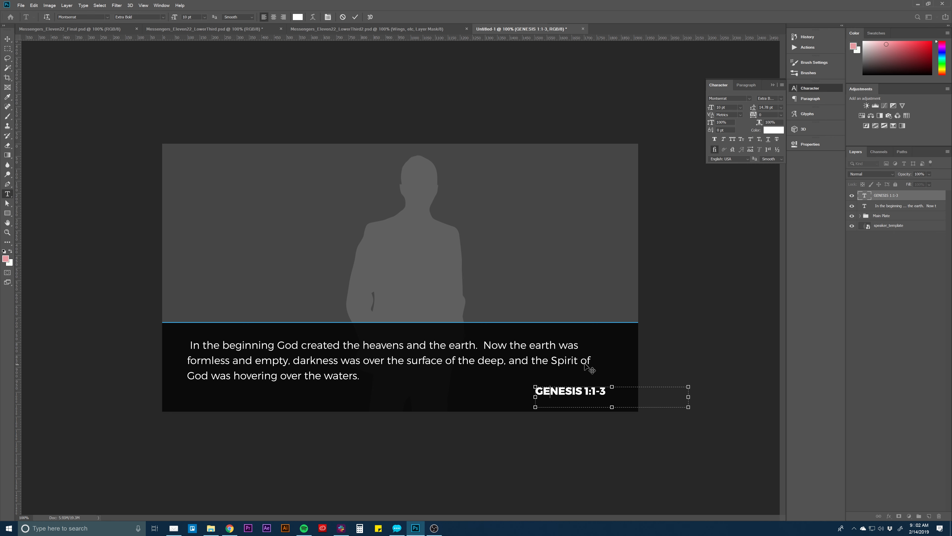
{"action": "left_click", "coordinate": [906, 347]}
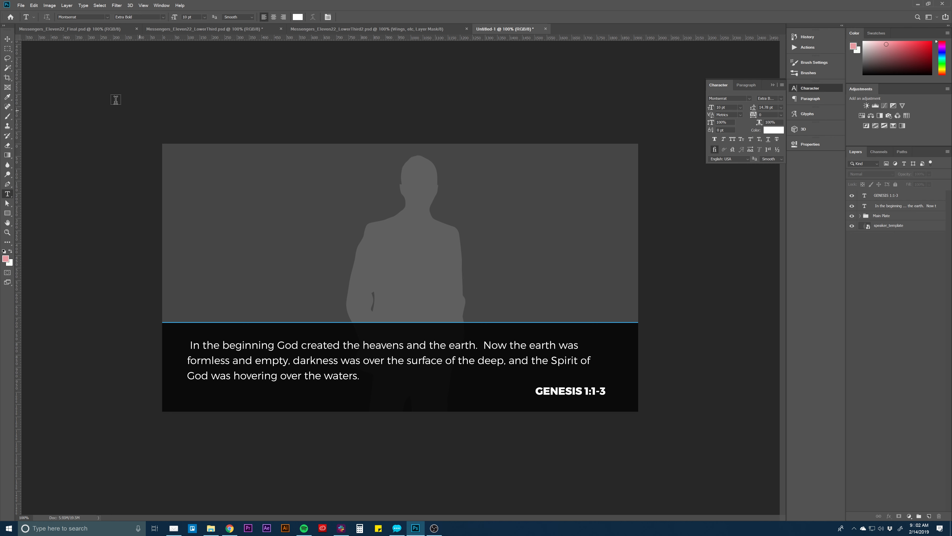
{"action": "left_click", "coordinate": [7, 39]}
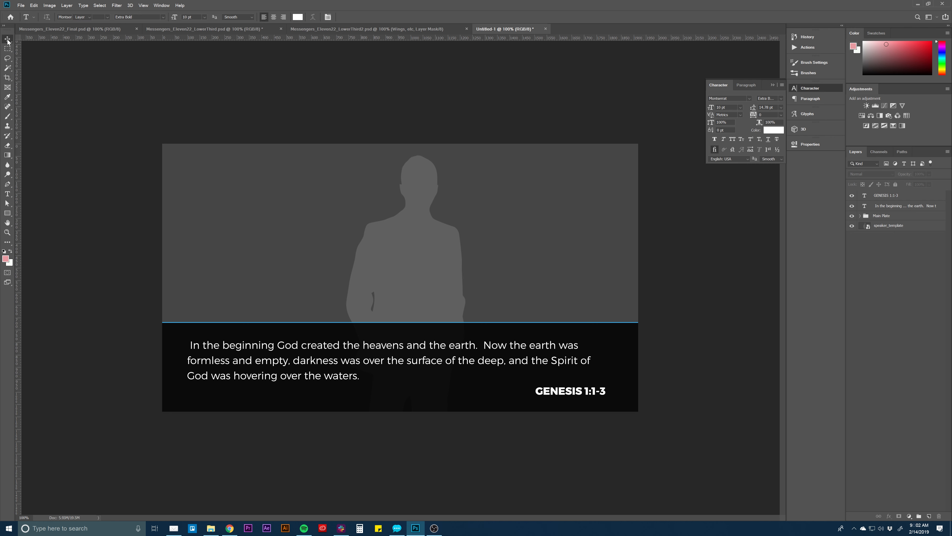
{"action": "left_click", "coordinate": [913, 197]}
{"action": "mouse_move", "coordinate": [589, 390]}
{"action": "left_mouse_down"}
{"action": "mouse_move", "coordinate": [558, 399]}
{"action": "mouse_move", "coordinate": [505, 378]}
{"action": "mouse_move", "coordinate": [595, 385]}
{"action": "mouse_move", "coordinate": [587, 388]}
{"action": "left_mouse_up"}
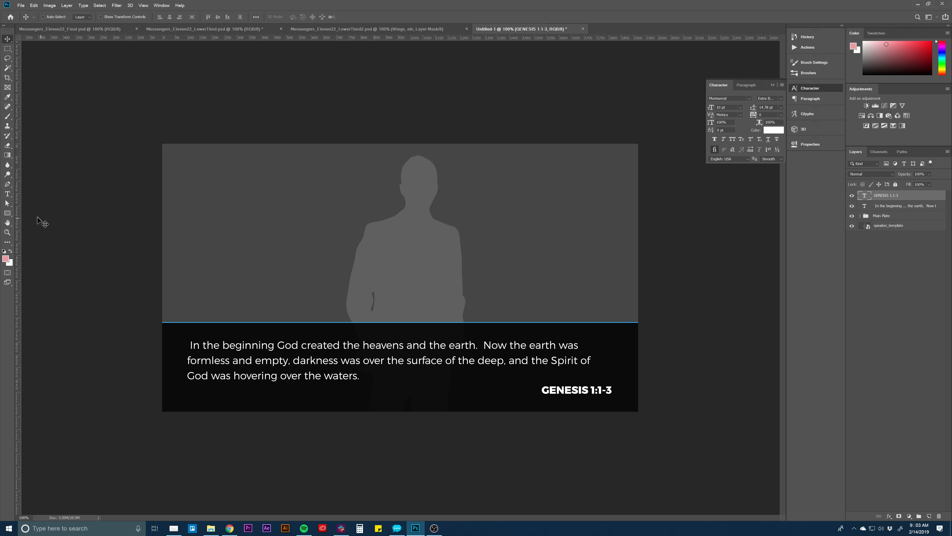
Step: Draw a rectangle around GENESIS 1:1-3, place it beneath the text, and fill it #26b0f0
{"action": "left_click", "coordinate": [7, 213]}
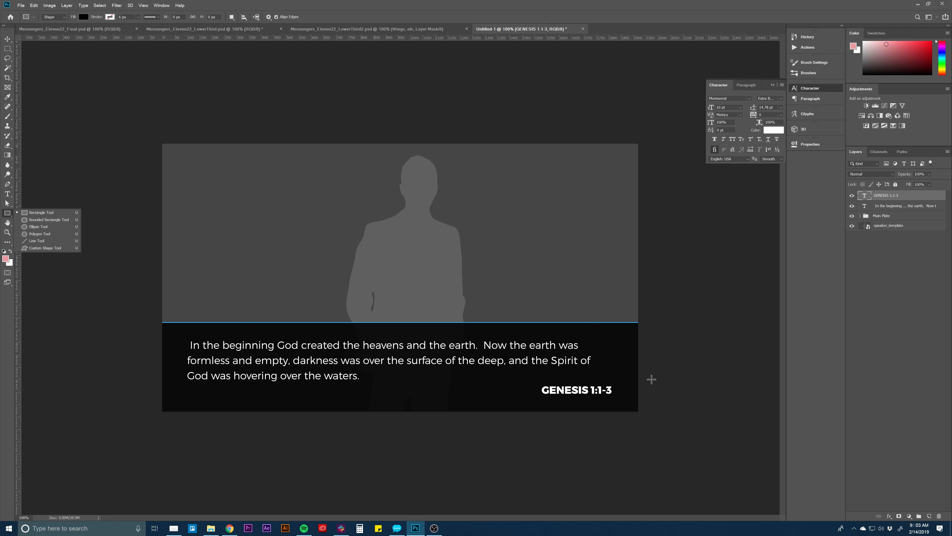
{"action": "left_click_drag", "start_coordinate": [652, 379], "coordinate": [538, 399]}
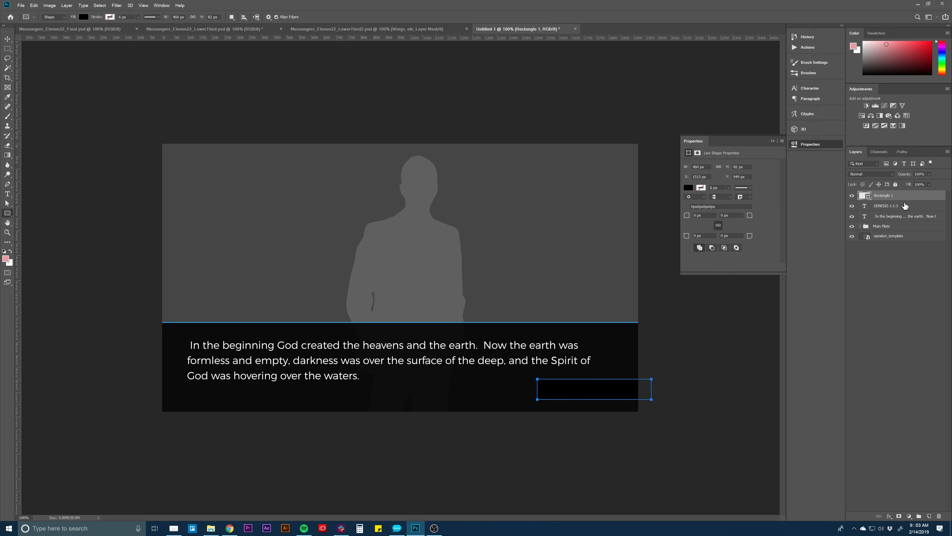
{"action": "left_click_drag", "start_coordinate": [900, 200], "coordinate": [904, 212]}
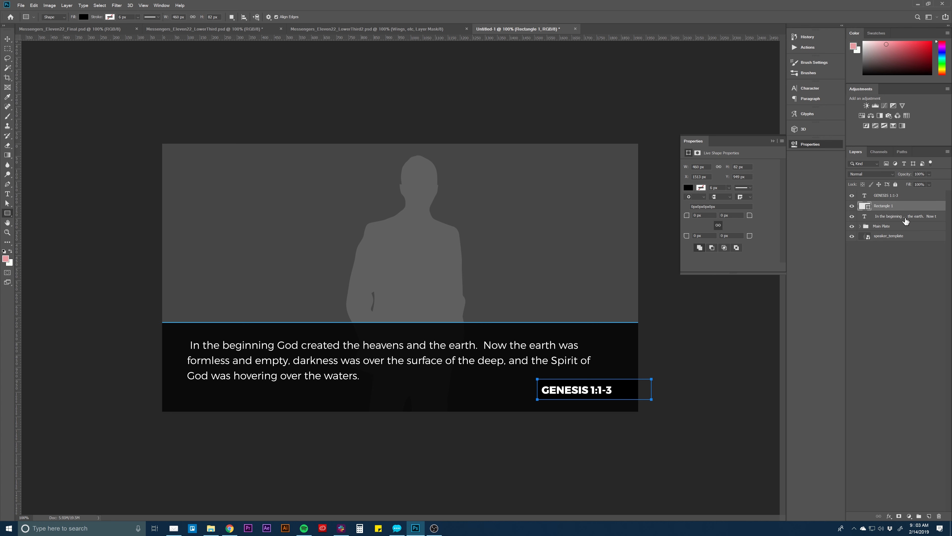
{"action": "double_click", "coordinate": [859, 206]}
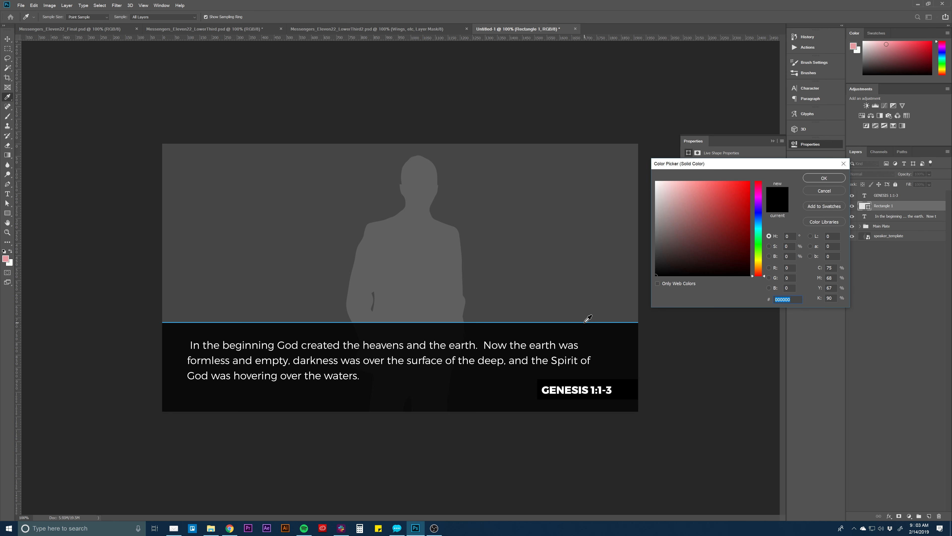
{"action": "left_click", "coordinate": [585, 321]}
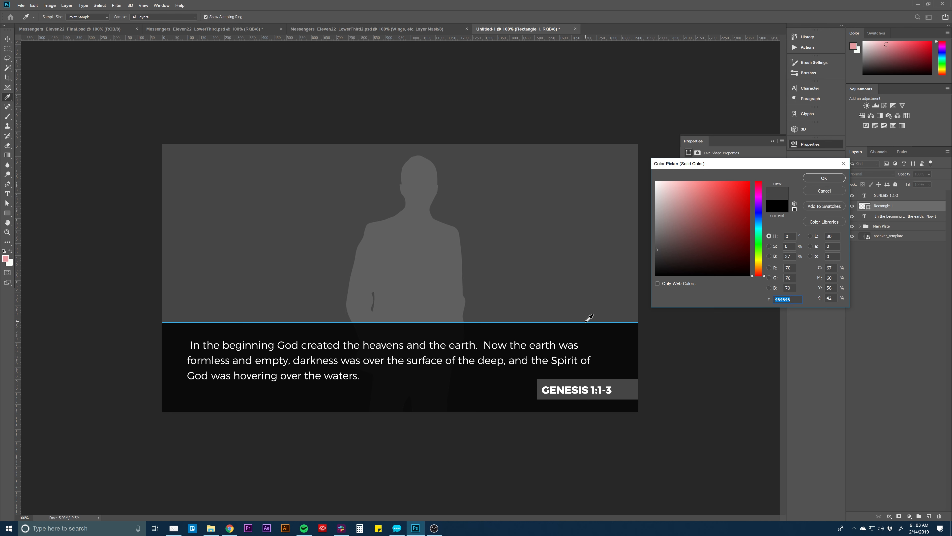
{"action": "type", "text": "26b0f0"}
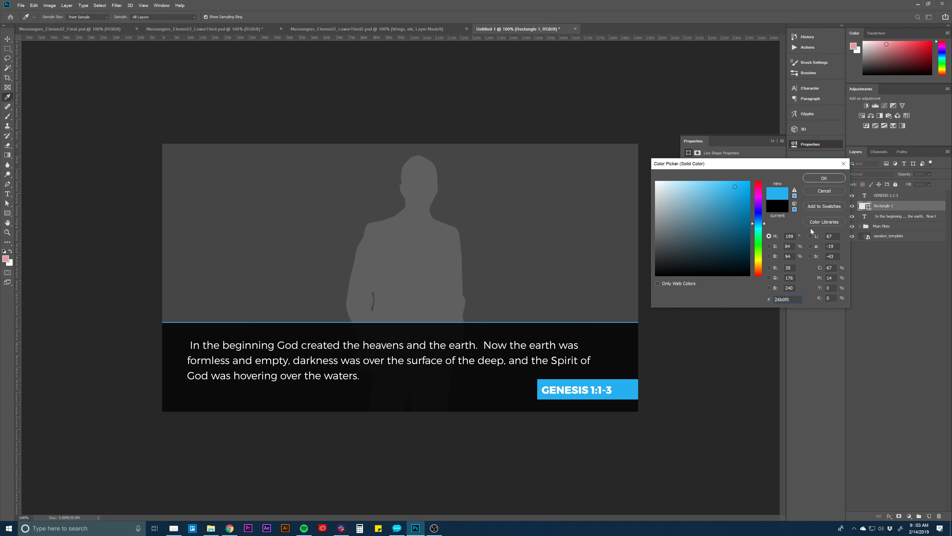
{"action": "key", "text": "Return"}
{"action": "left_click", "coordinate": [857, 315]}
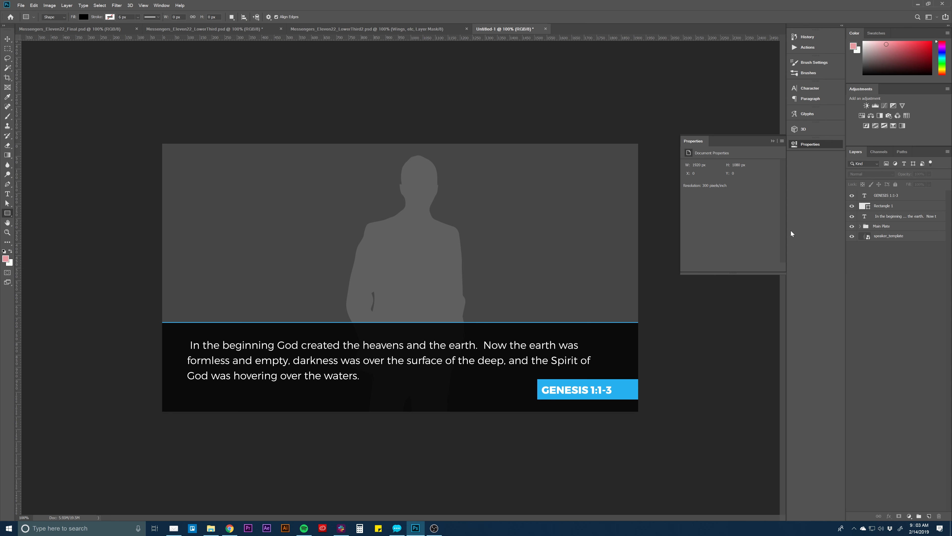
Step: Hide the blue reference box, then try a thin blue line left of the verse and delete it
{"action": "left_click", "coordinate": [852, 205]}
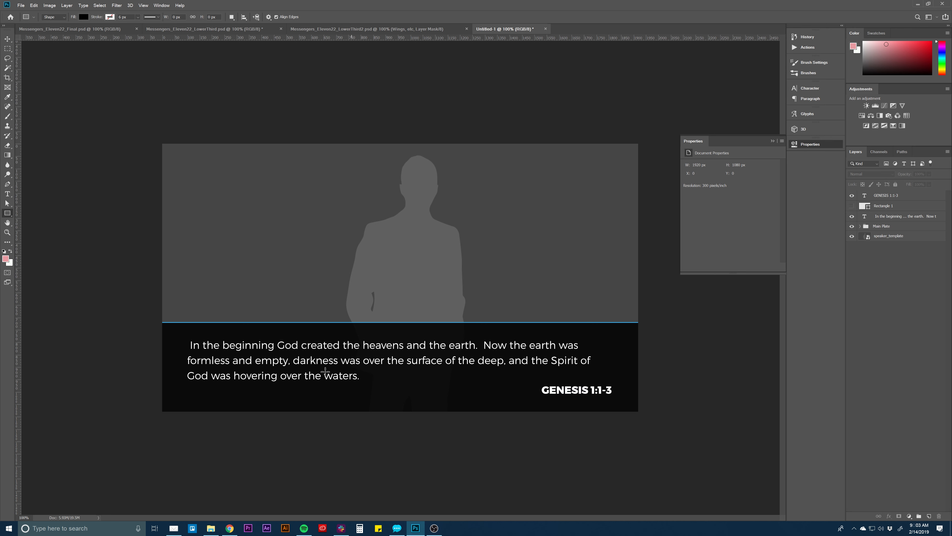
{"action": "left_click_drag", "start_coordinate": [178, 340], "coordinate": [178, 378]}
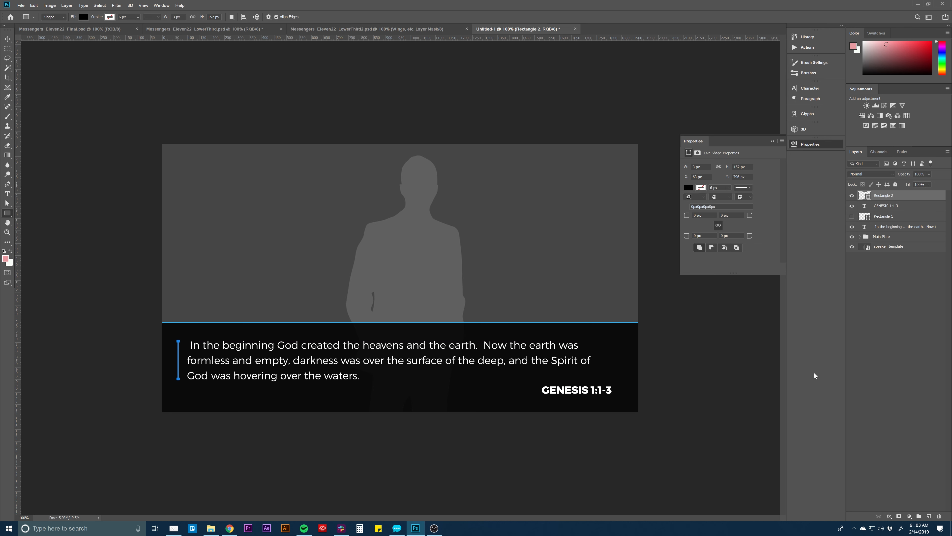
{"action": "left_click", "coordinate": [887, 349]}
{"action": "double_click", "coordinate": [865, 196]}
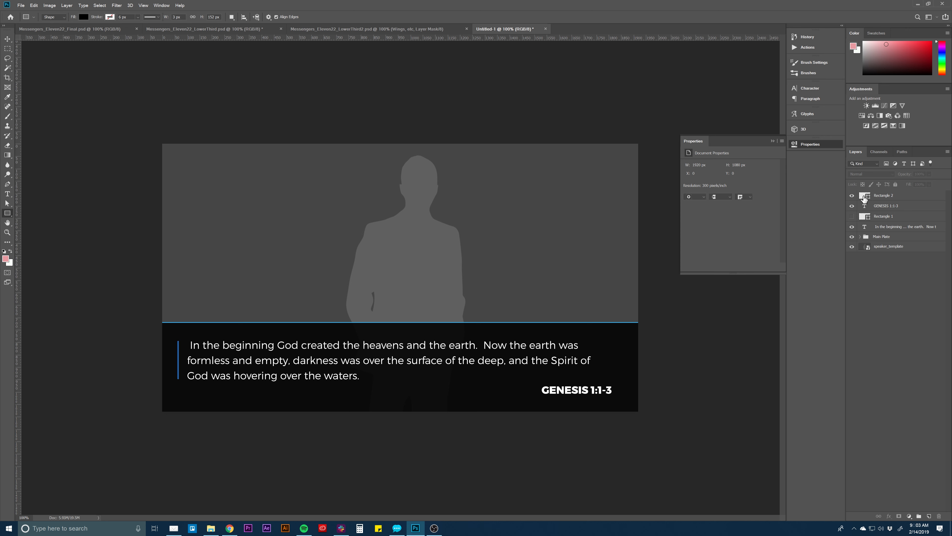
{"action": "left_click", "coordinate": [528, 320]}
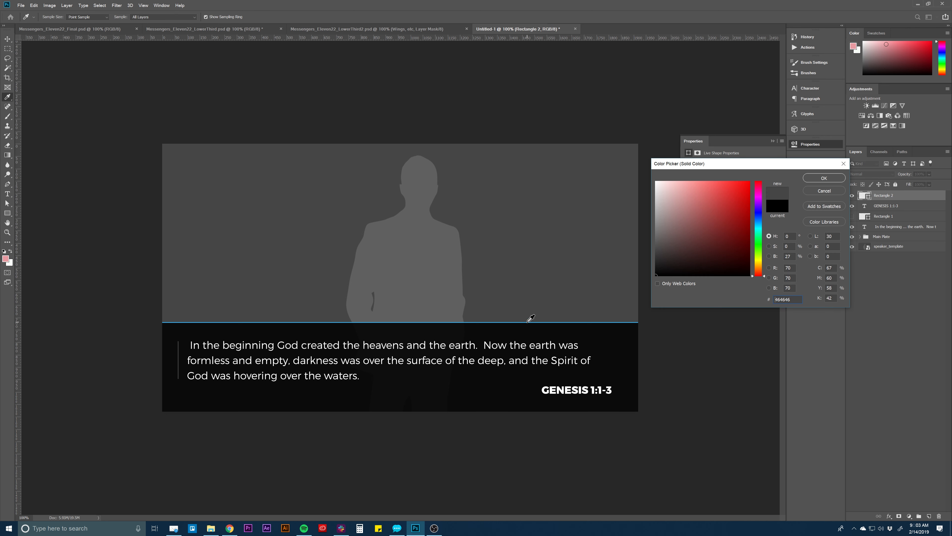
{"action": "left_click", "coordinate": [528, 321]}
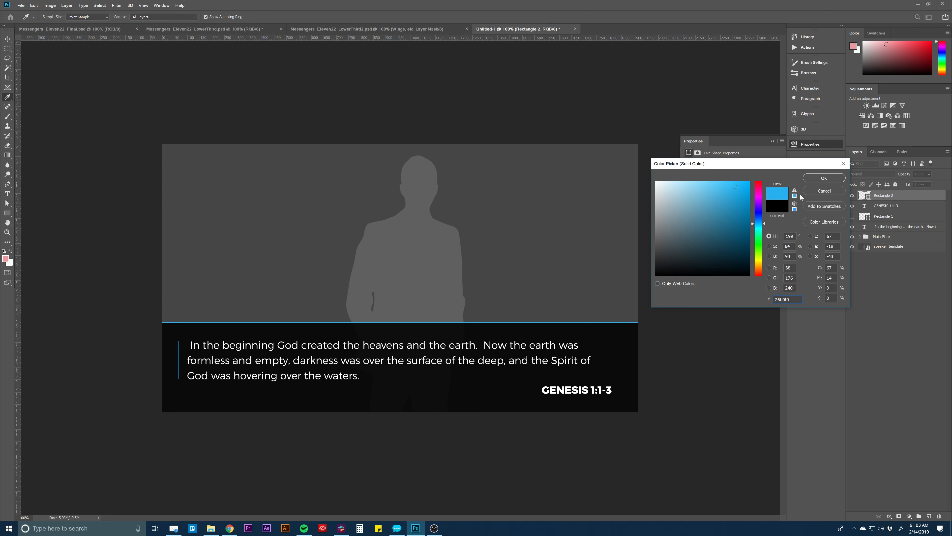
{"action": "left_click", "coordinate": [819, 178]}
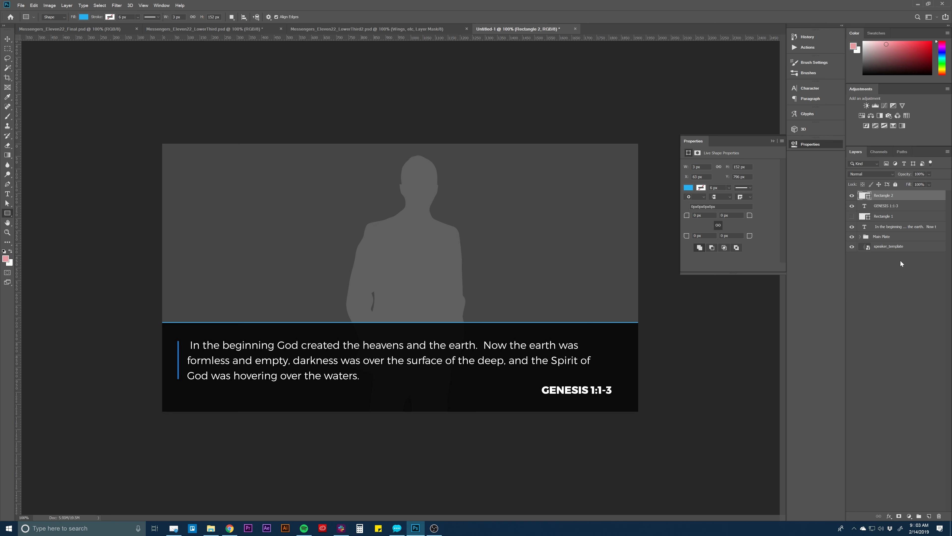
{"action": "key", "text": "Delete"}
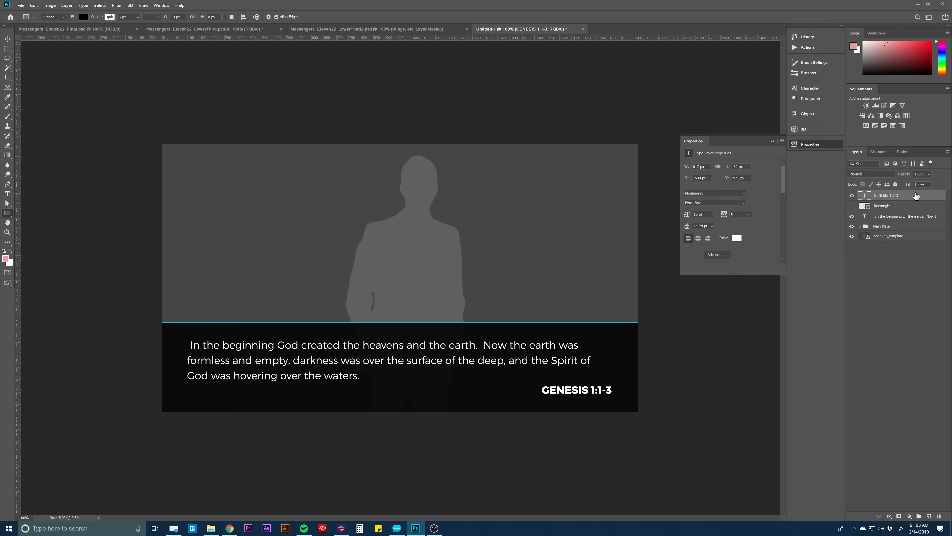
Step: Show the blue box again and rename its layer Verse_BOx
{"action": "left_click", "coordinate": [852, 206]}
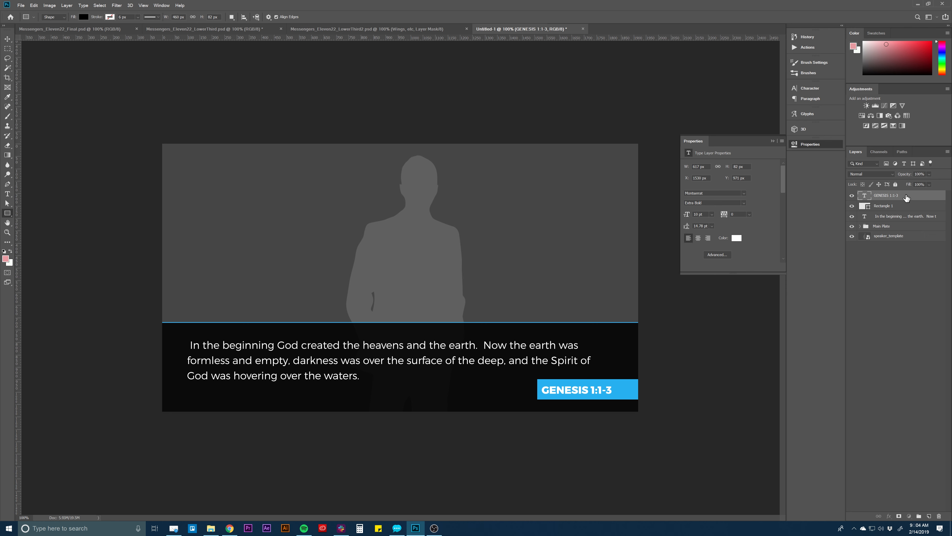
{"action": "left_click", "coordinate": [887, 208]}
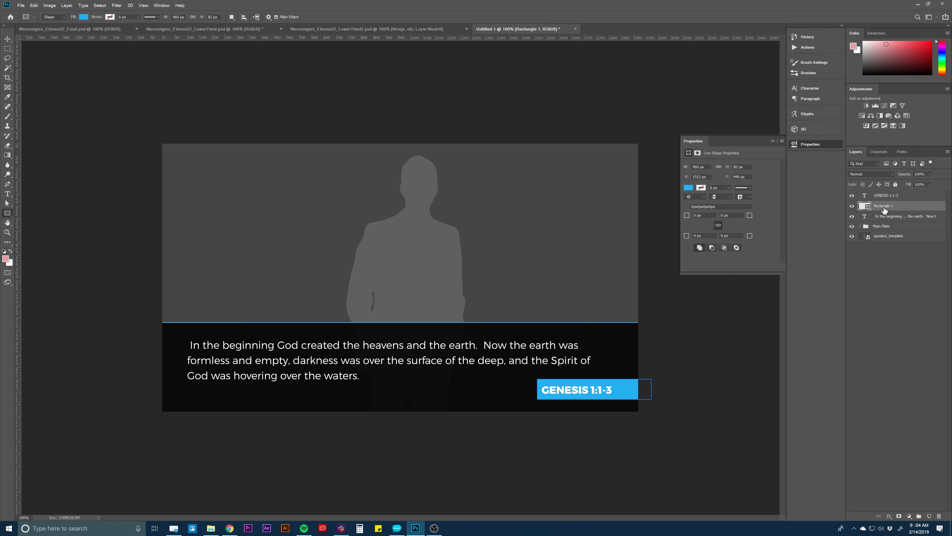
{"action": "double_click", "coordinate": [884, 207]}
{"action": "type", "text": "Verse_BOx"}
{"action": "key", "text": "Return"}
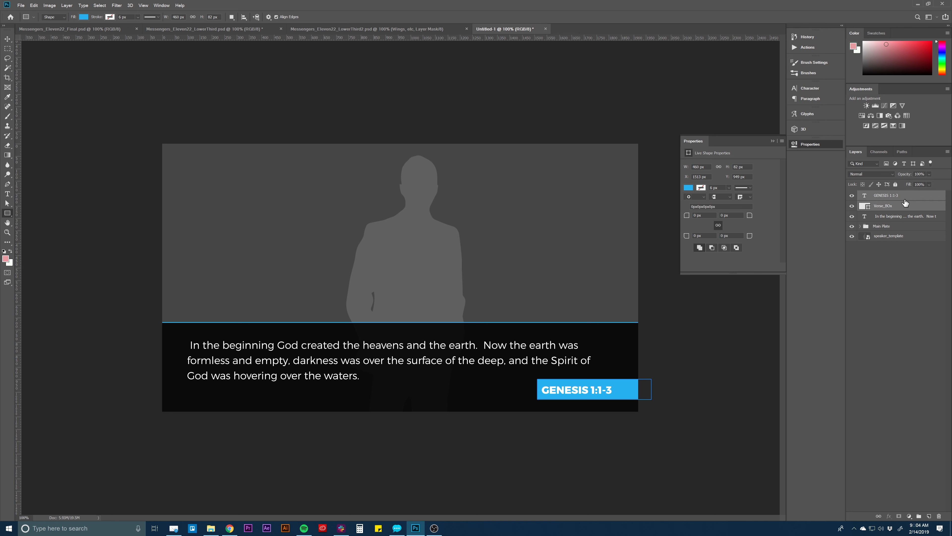
Step: Group the Verse_BOx box with GENESIS 1:1-3 into a group named Reference
{"action": "key", "text": "ctrl+g"}
{"action": "double_click", "coordinate": [881, 195]}
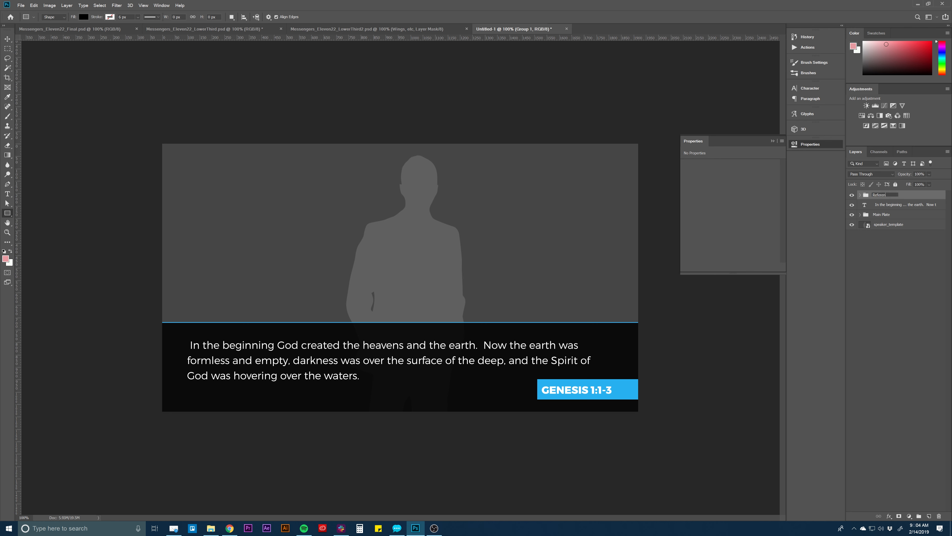
{"action": "key", "text": "Return"}
{"action": "key", "text": "alt+Tab"}
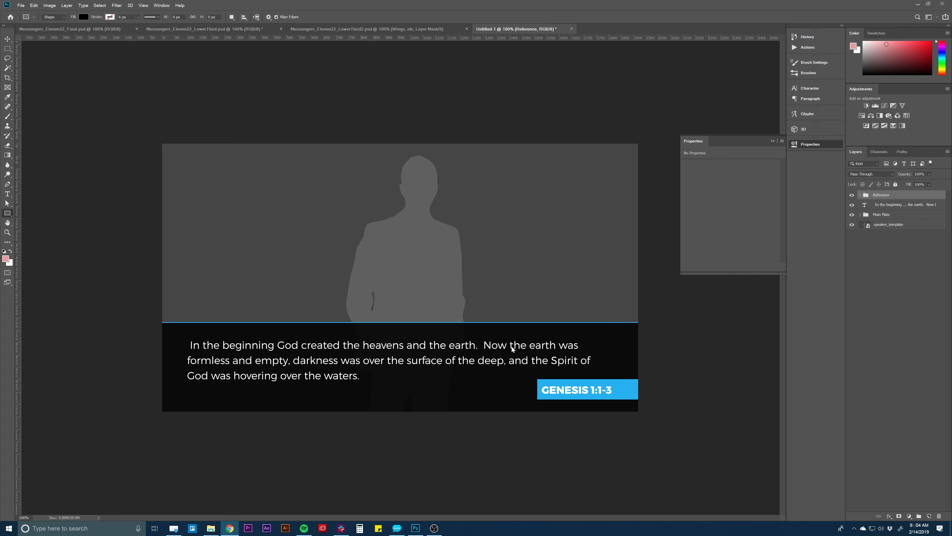
{"action": "key", "text": "alt+Tab"}
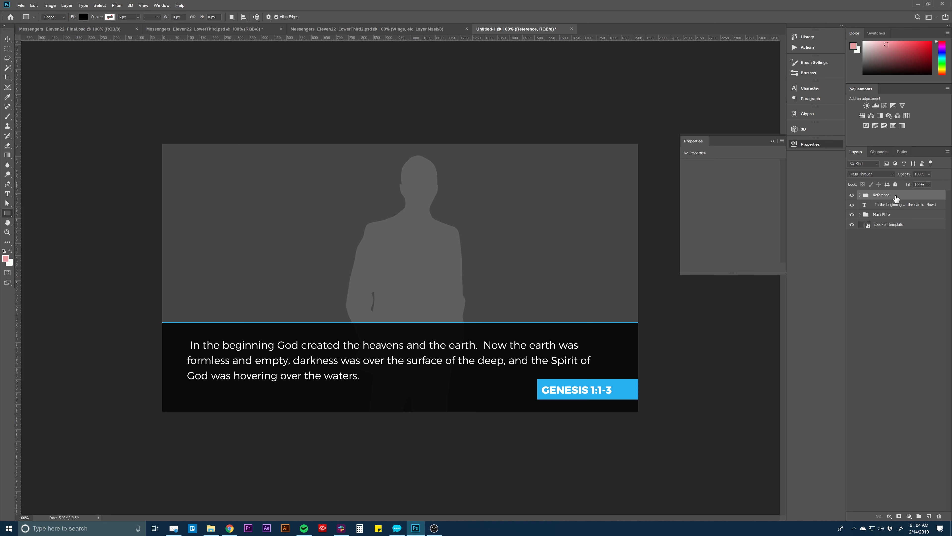
{"action": "left_click", "coordinate": [893, 206]}
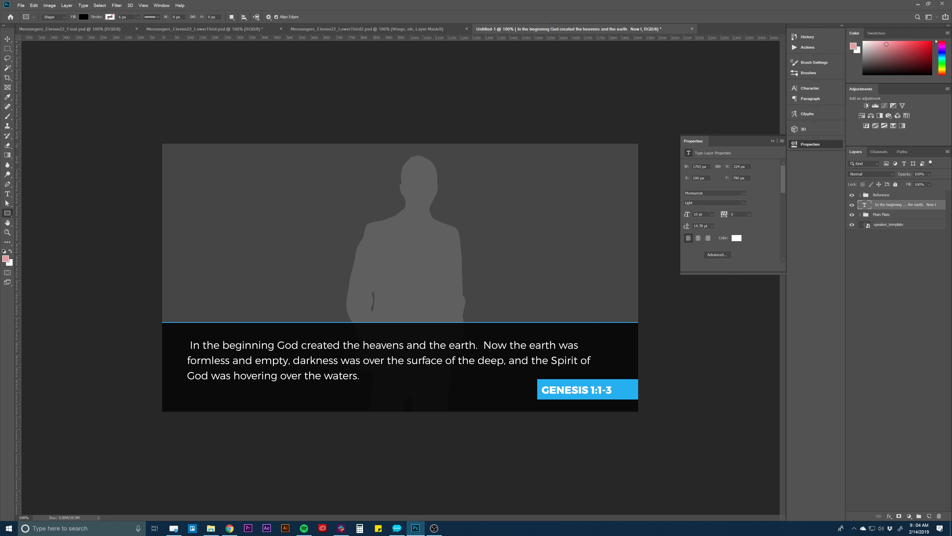
Step: Re-paste the Genesis verses into the paragraph and enlarge the box to reveal the overflow
{"action": "left_click", "coordinate": [229, 527]}
{"action": "key", "text": "t"}
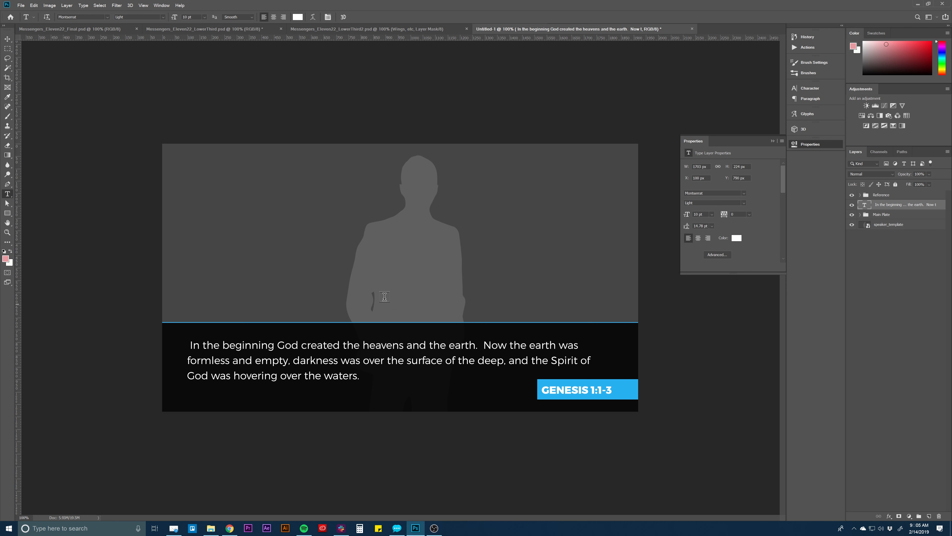
{"action": "left_click", "coordinate": [327, 344]}
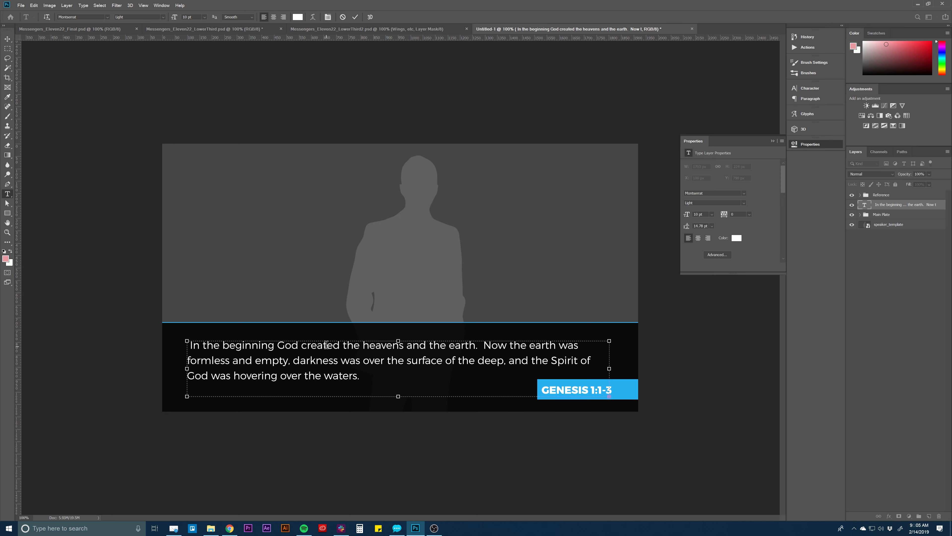
{"action": "key", "text": "ctrl+a"}
{"action": "type", "text": "In the beginning God created the heavens and the earth. 2 Now the earth was formless and empty, darkness was over the surface of the deep, and the Spirit of God was hovering over the waters."}
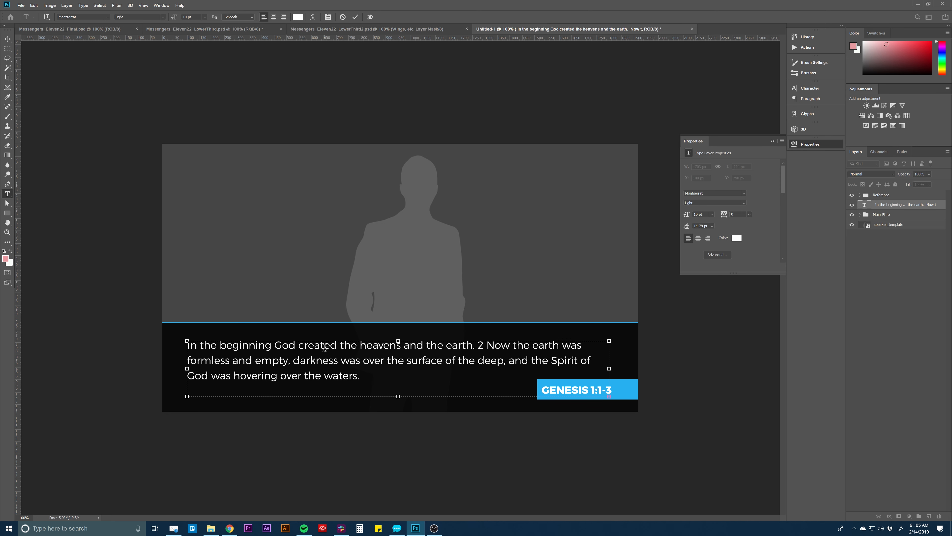
{"action": "left_click_drag", "start_coordinate": [396, 398], "coordinate": [398, 494]}
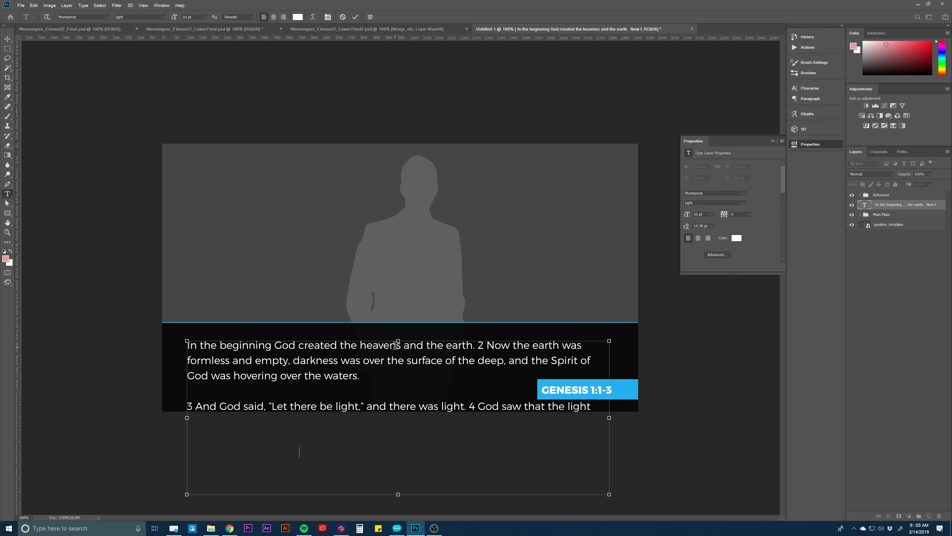
Step: Remove verse numbers 2 through 5 and the line breaks so the paragraph is one block
{"action": "left_click", "coordinate": [204, 398]}
{"action": "left_click_drag", "start_coordinate": [196, 406], "coordinate": [181, 408]}
{"action": "key", "text": "BackSpace"}
{"action": "key", "text": "BackSpace"}
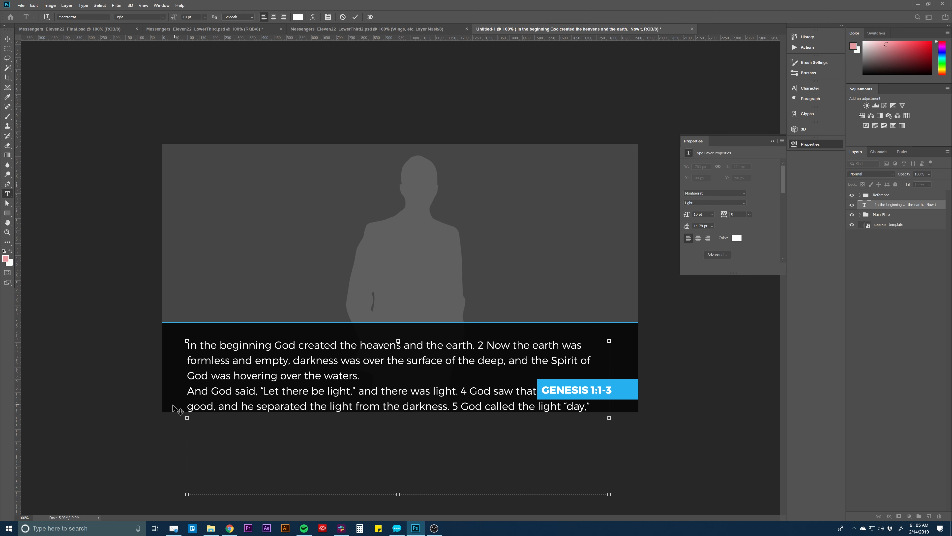
{"action": "key", "text": "Delete"}
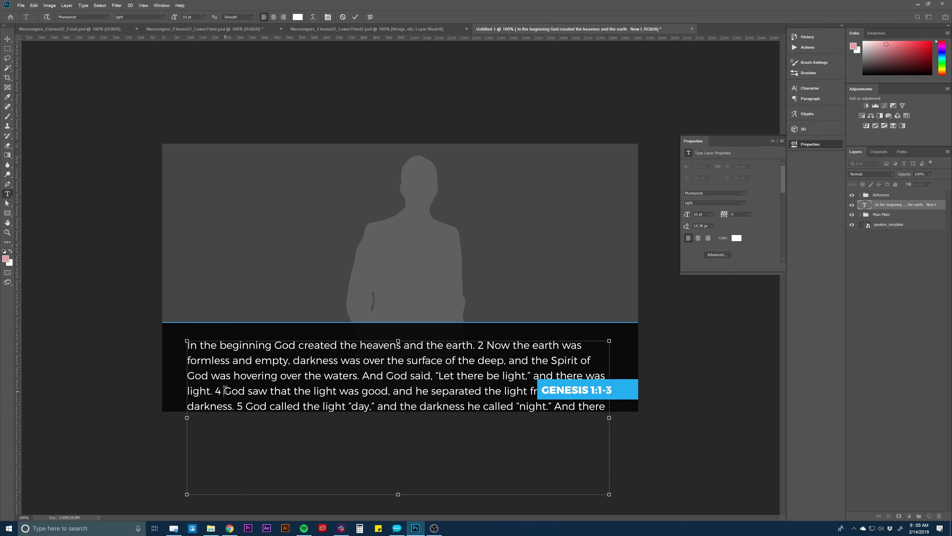
{"action": "key", "text": "Delete"}
{"action": "key", "text": "Delete"}
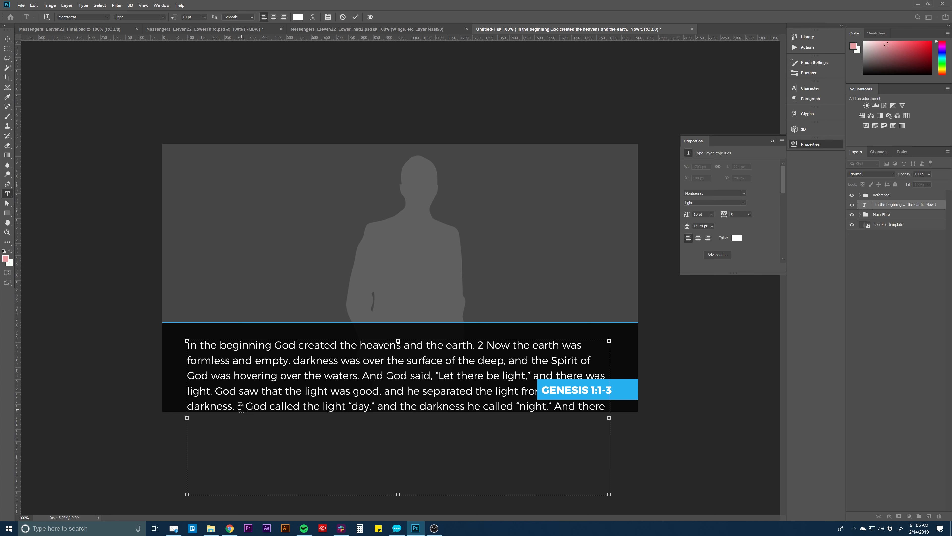
{"action": "left_click", "coordinate": [242, 407]}
{"action": "key", "text": "BackSpace"}
{"action": "key", "text": "BackSpace"}
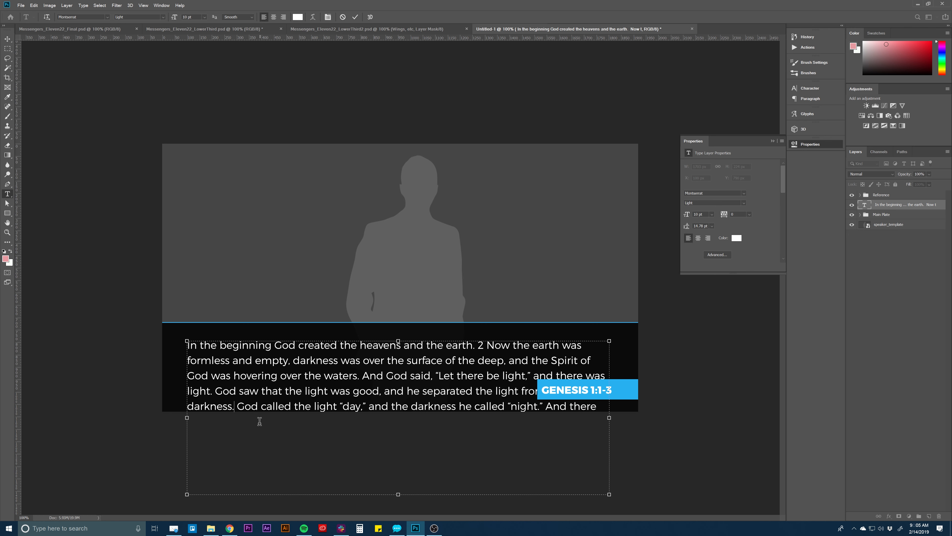
{"action": "left_click", "coordinate": [348, 376]}
{"action": "left_click", "coordinate": [477, 347]}
{"action": "key", "text": "Delete"}
{"action": "key", "text": "Delete"}
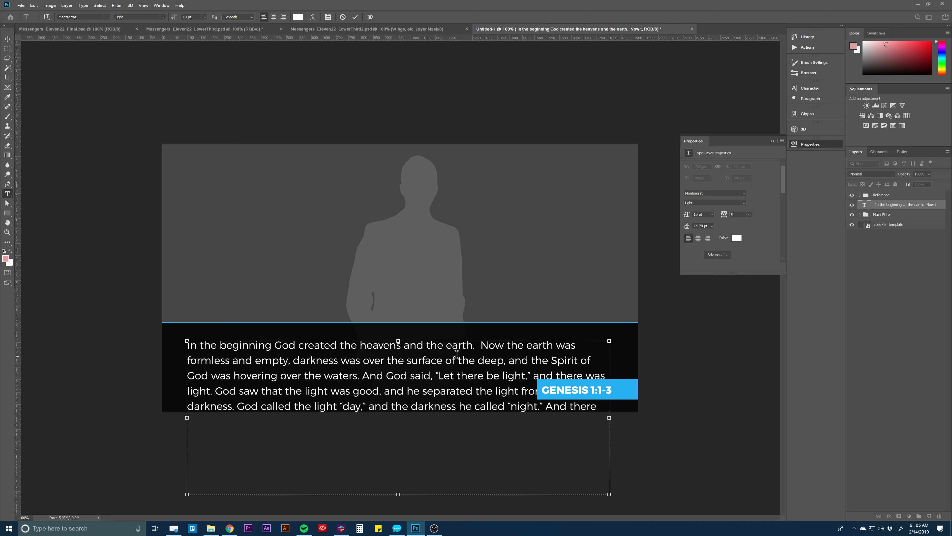
Step: Set the whole paragraph to 9 pt, keep 14.78 pt leading, and commit
{"action": "key", "text": "ctrl+a"}
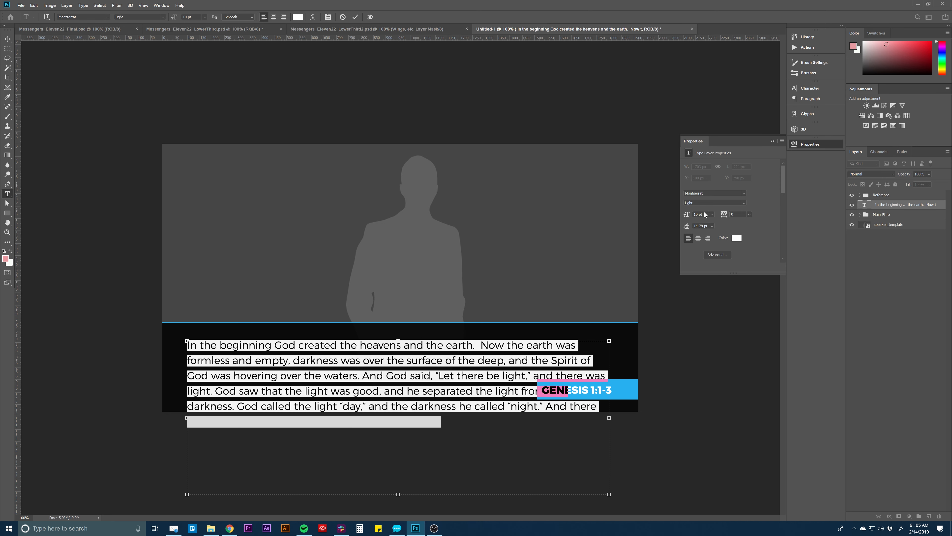
{"action": "left_click", "coordinate": [684, 215]}
{"action": "type", "text": "9"}
{"action": "key", "text": "Return"}
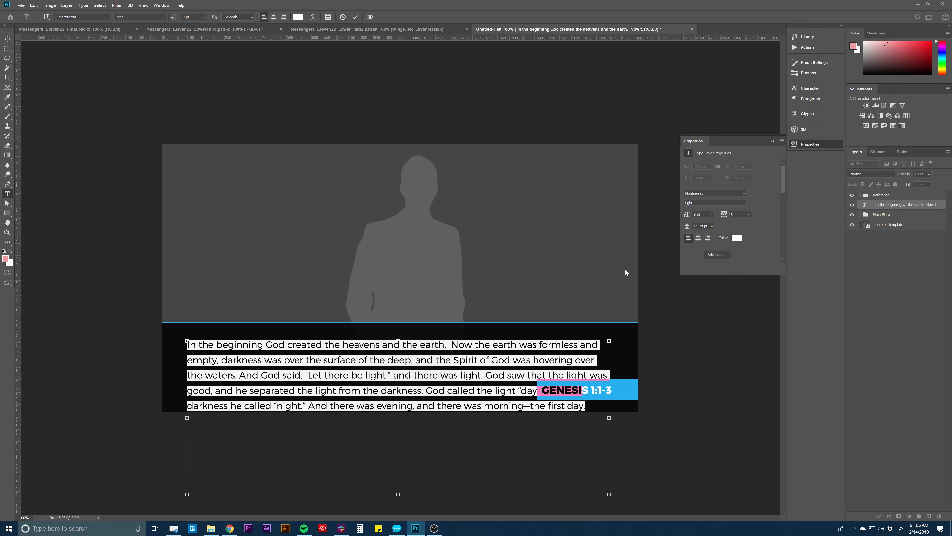
{"action": "left_click", "coordinate": [808, 87]}
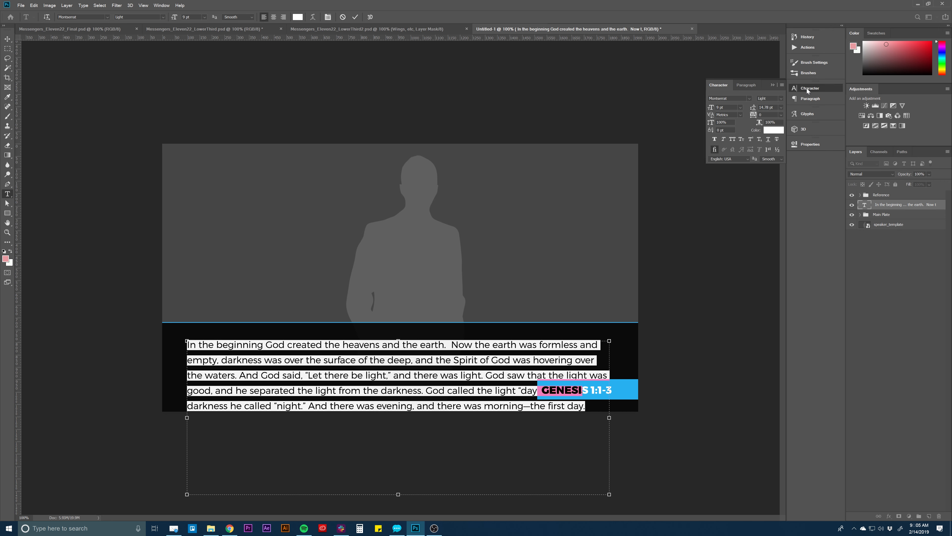
{"action": "key", "text": "Down"}
{"action": "key", "text": "Down"}
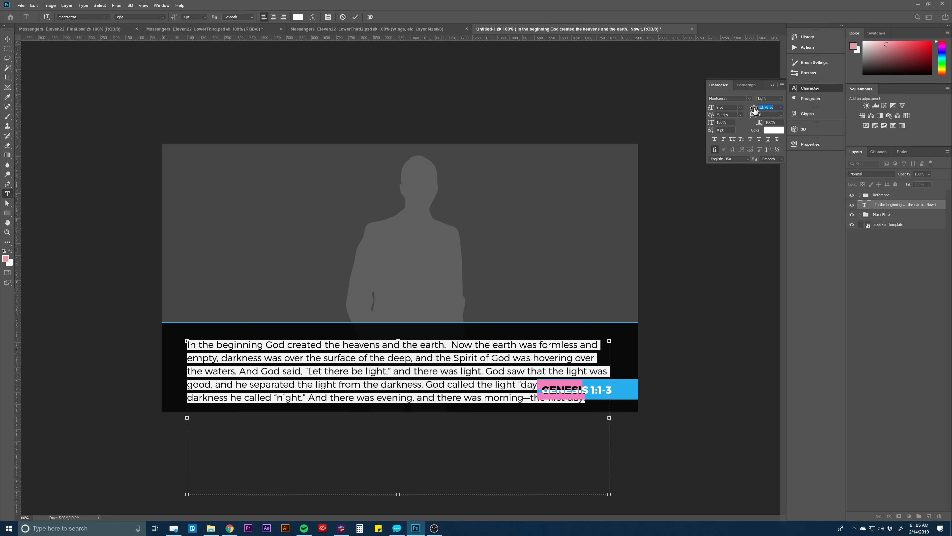
{"action": "key", "text": "Up"}
{"action": "key", "text": "Up"}
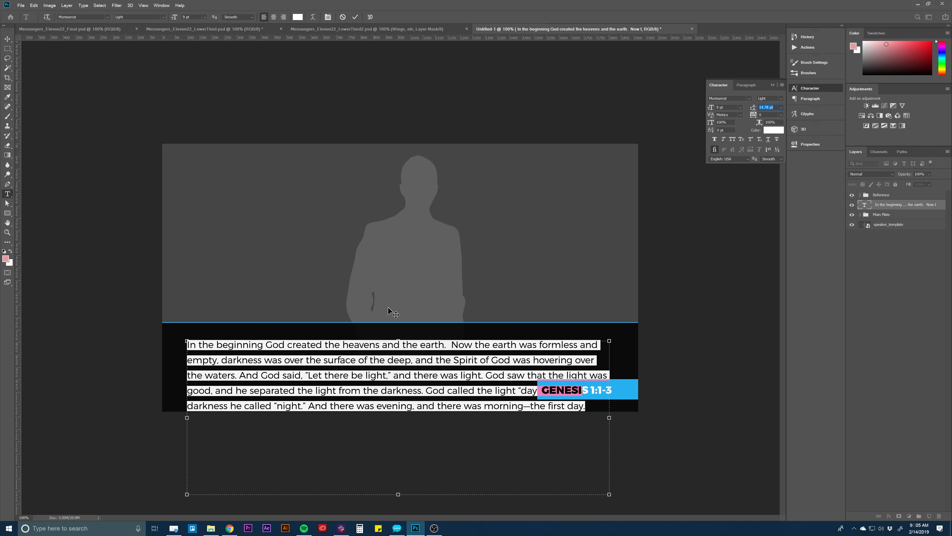
{"action": "left_click", "coordinate": [389, 354]}
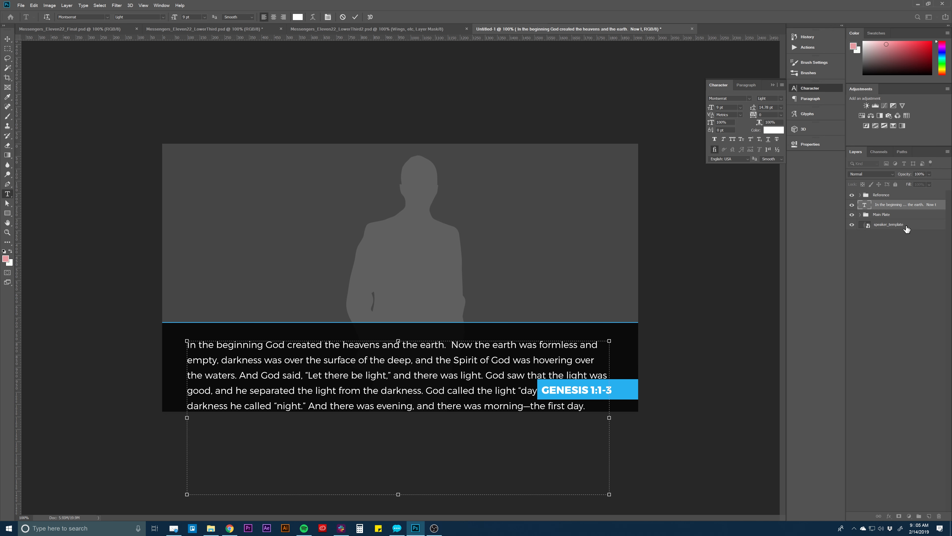
{"action": "left_click", "coordinate": [904, 206]}
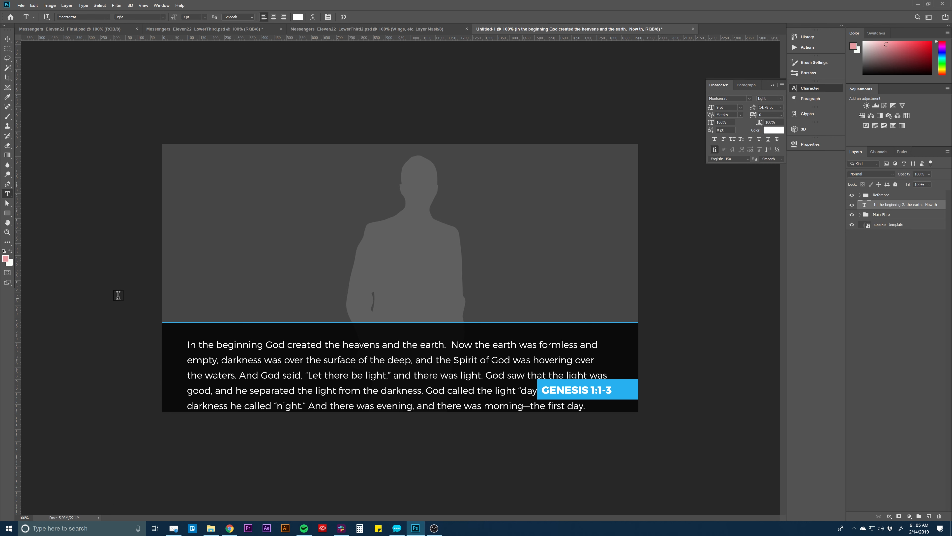
Step: Move the Main Plate bar up 24 px and the Genesis paragraph up about 52 px
{"action": "key", "text": "v"}
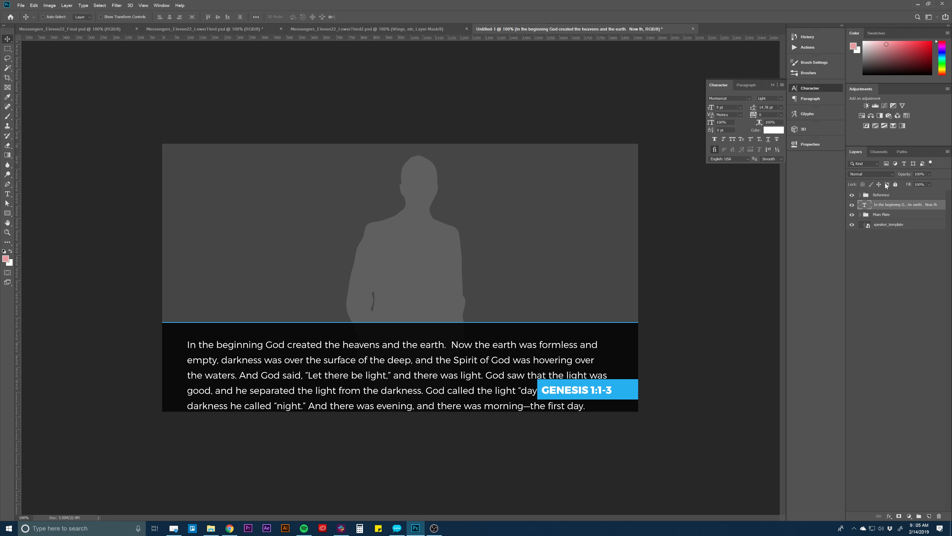
{"action": "left_click", "coordinate": [886, 215]}
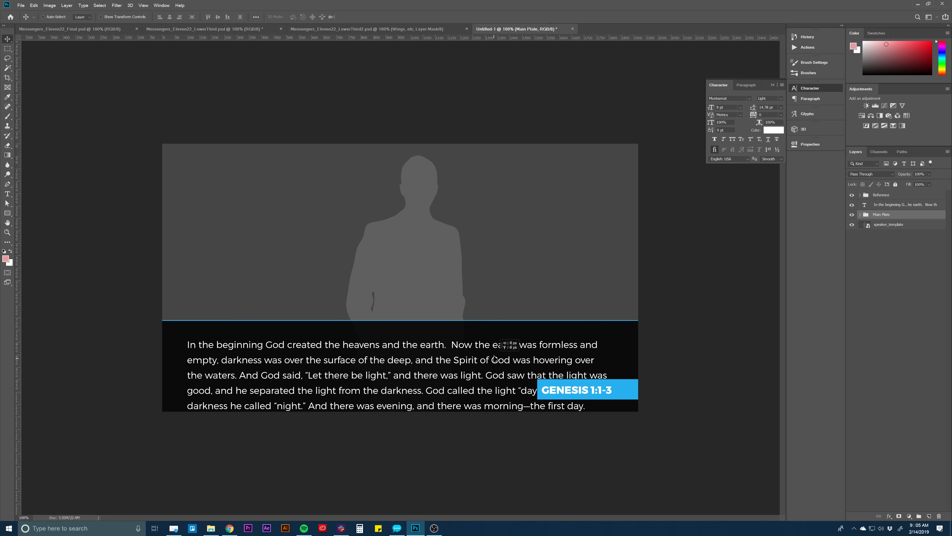
{"action": "left_click_drag", "start_coordinate": [503, 340], "coordinate": [484, 346]}
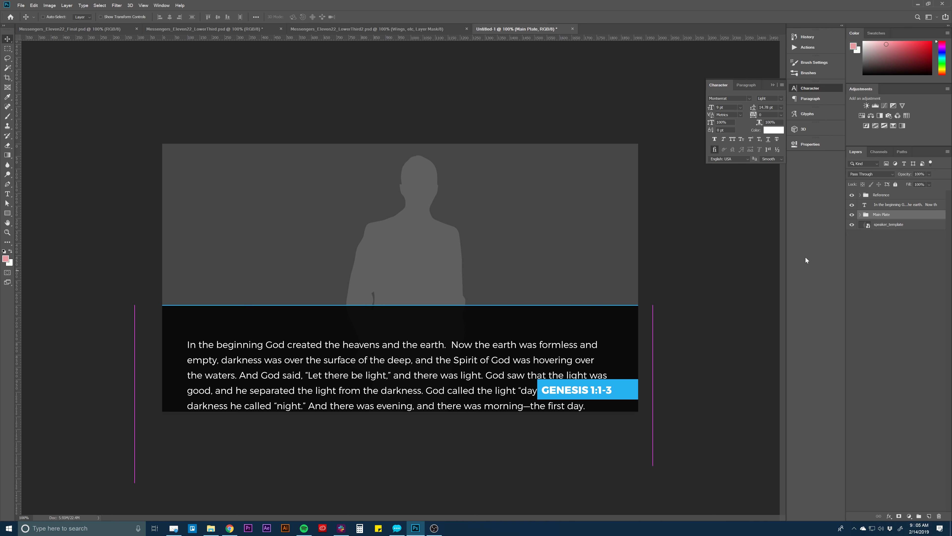
{"action": "left_click", "coordinate": [890, 205]}
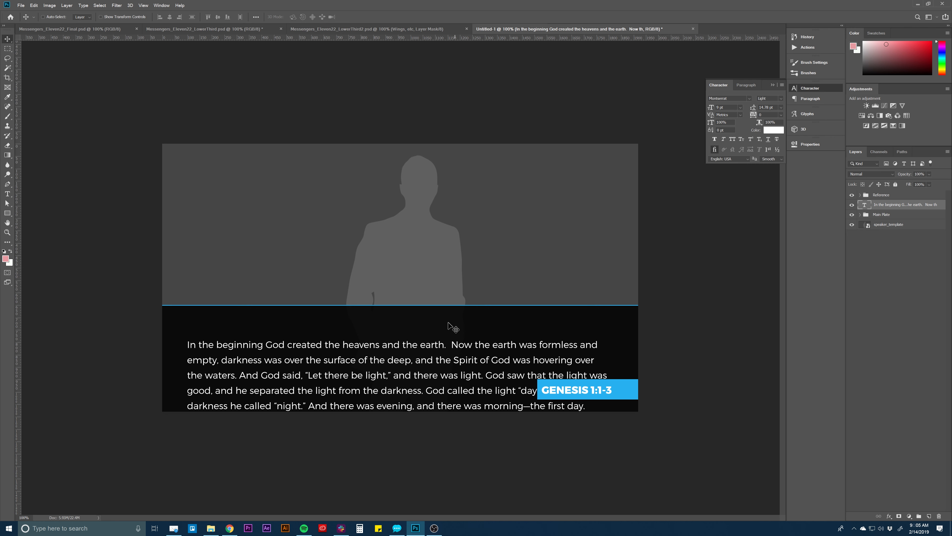
{"action": "left_click_drag", "start_coordinate": [398, 371], "coordinate": [395, 350]}
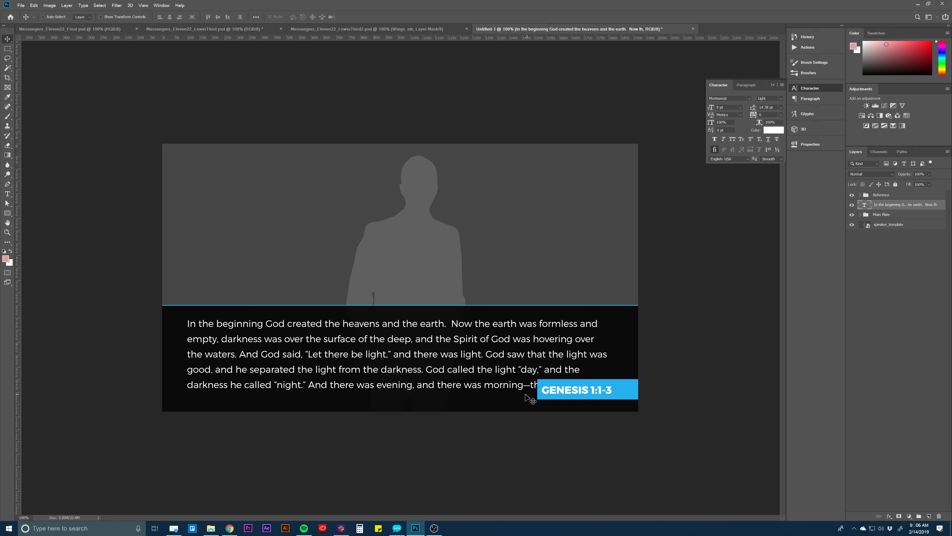
Step: Narrow the Genesis paragraph's text box so the lines wrap sooner, then commit
{"action": "key", "text": "t"}
{"action": "left_click", "coordinate": [531, 370]}
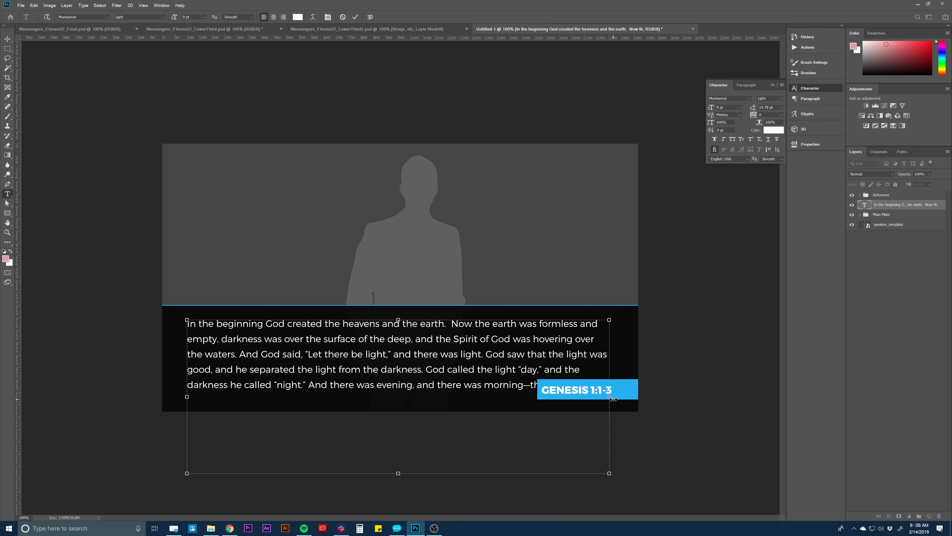
{"action": "mouse_move", "coordinate": [613, 398]}
{"action": "left_mouse_down"}
{"action": "mouse_move", "coordinate": [534, 398]}
{"action": "mouse_move", "coordinate": [608, 396]}
{"action": "left_mouse_up"}
{"action": "left_click", "coordinate": [524, 383]}
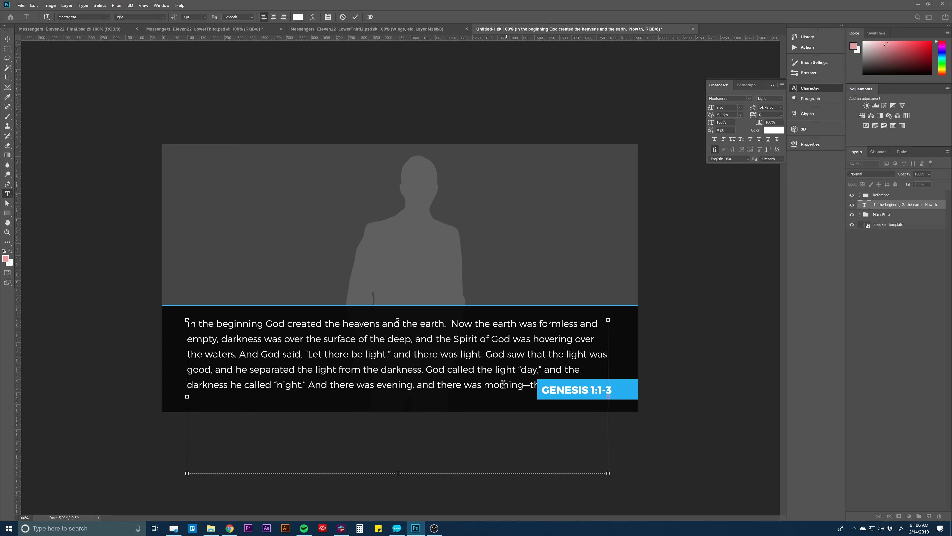
{"action": "left_click", "coordinate": [485, 384]}
{"action": "key", "text": "Return"}
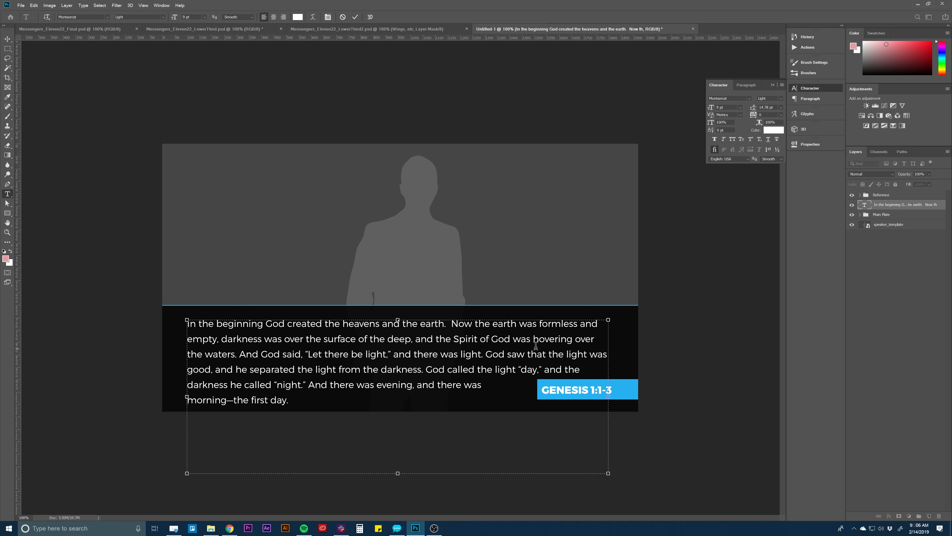
{"action": "key", "text": "BackSpace"}
{"action": "left_click", "coordinate": [941, 305]}
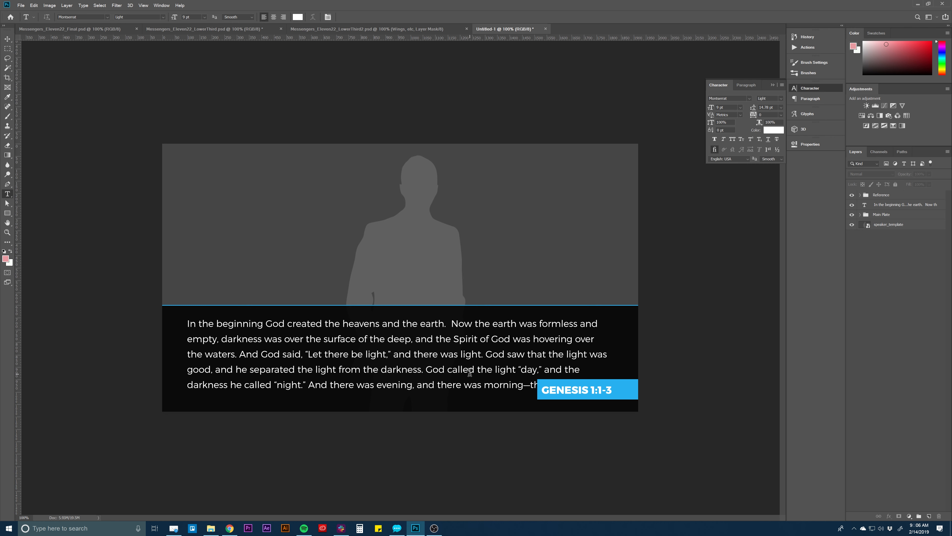
Step: Group the Reference group and the Genesis text layer into a group named Verse_1
{"action": "left_click", "coordinate": [888, 216]}
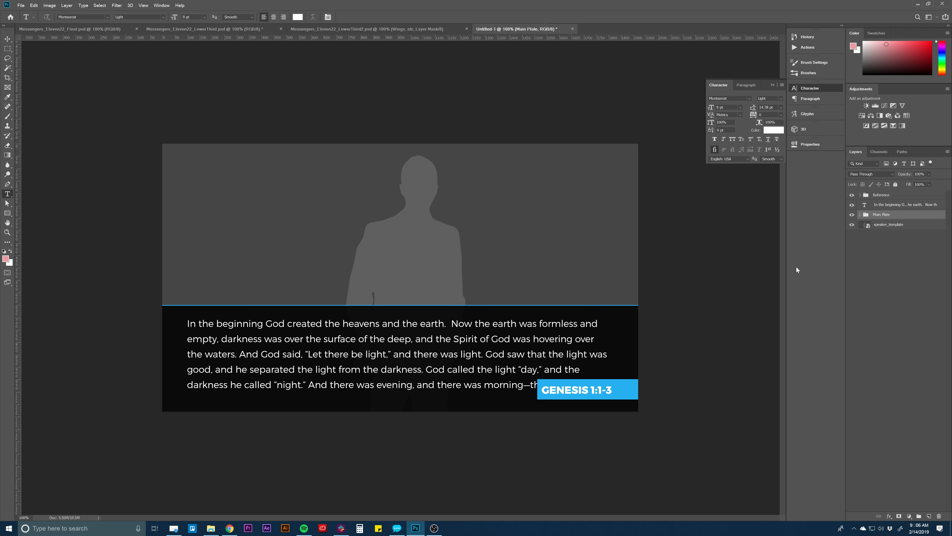
{"action": "key", "text": "v"}
{"action": "left_click", "coordinate": [891, 197]}
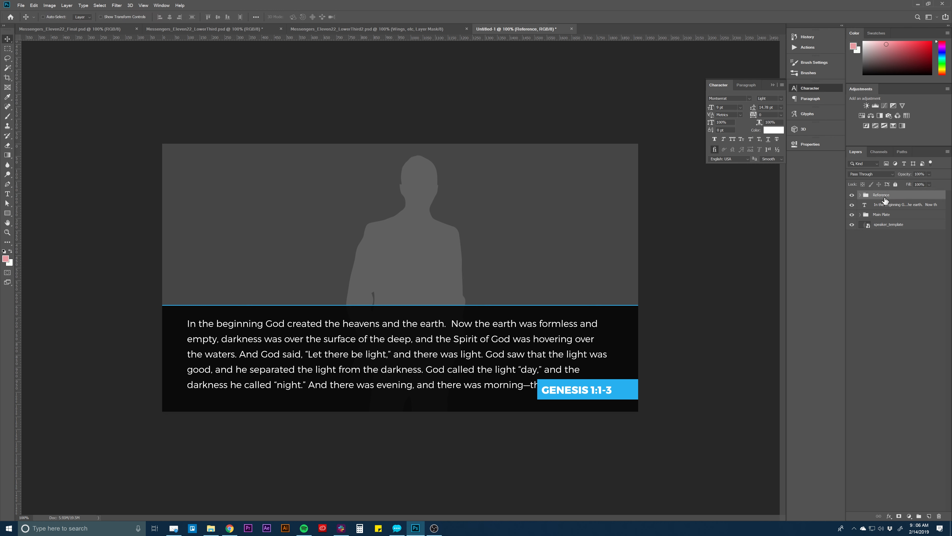
{"action": "left_click", "coordinate": [885, 205], "text": "ctrl"}
{"action": "key", "text": "ctrl+g"}
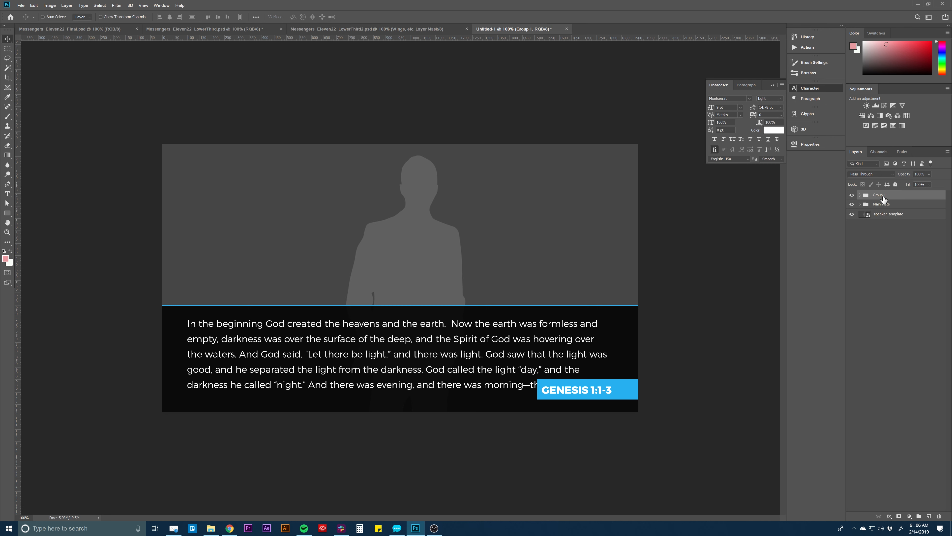
{"action": "double_click", "coordinate": [880, 195]}
{"action": "type", "text": "Verse_1"}
{"action": "key", "text": "Return"}
Step: Duplicate Verse_1 and hide the original, then delete the copy
{"action": "key", "text": "ctrl+j"}
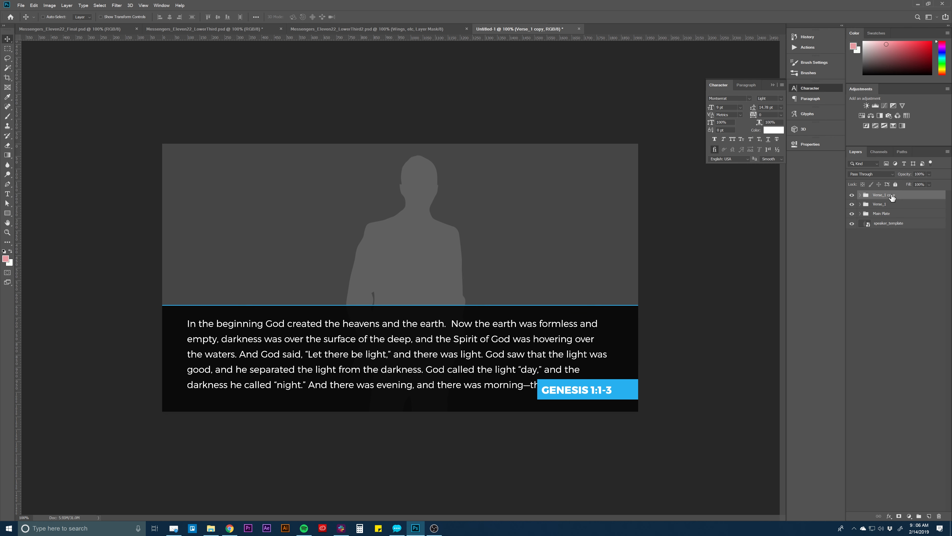
{"action": "left_click", "coordinate": [852, 204]}
{"action": "left_click", "coordinate": [891, 249]}
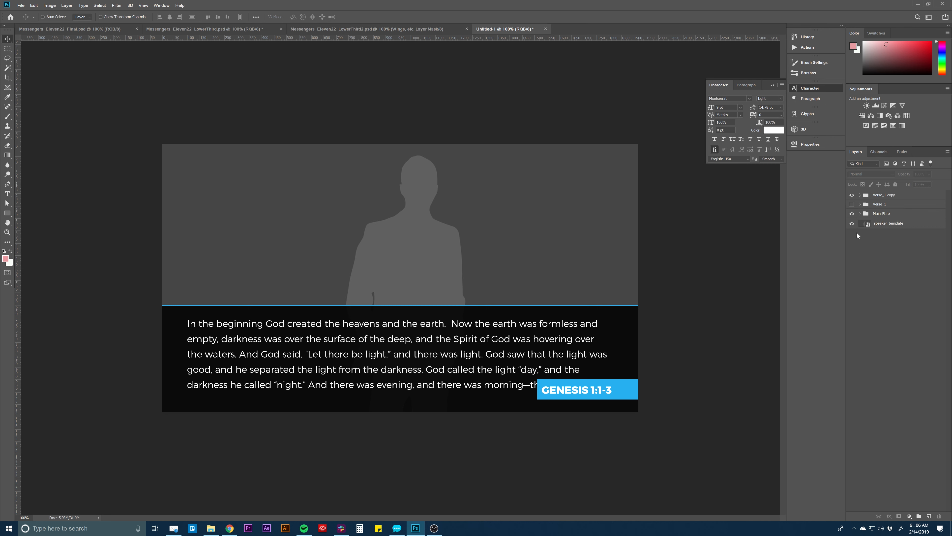
{"action": "left_click", "coordinate": [885, 217]}
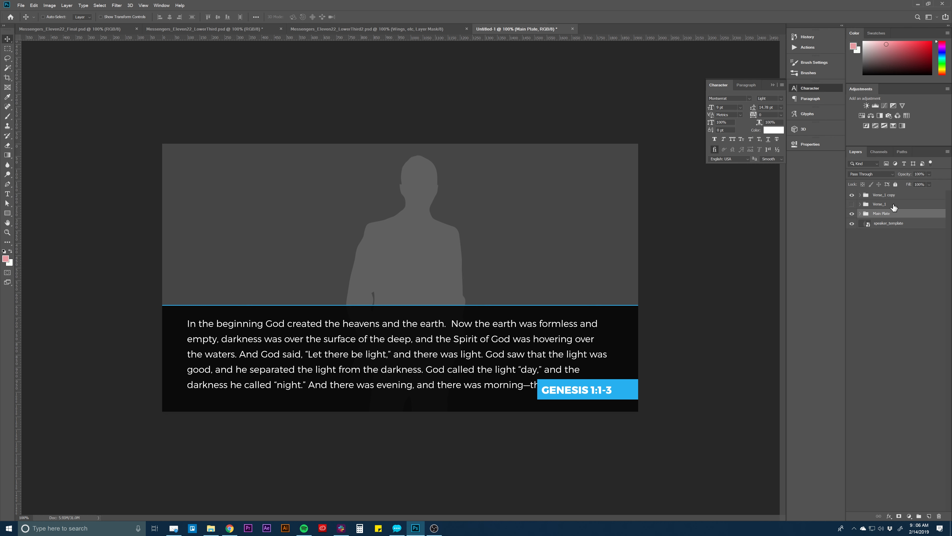
{"action": "left_click", "coordinate": [879, 196]}
{"action": "key", "text": "Delete"}
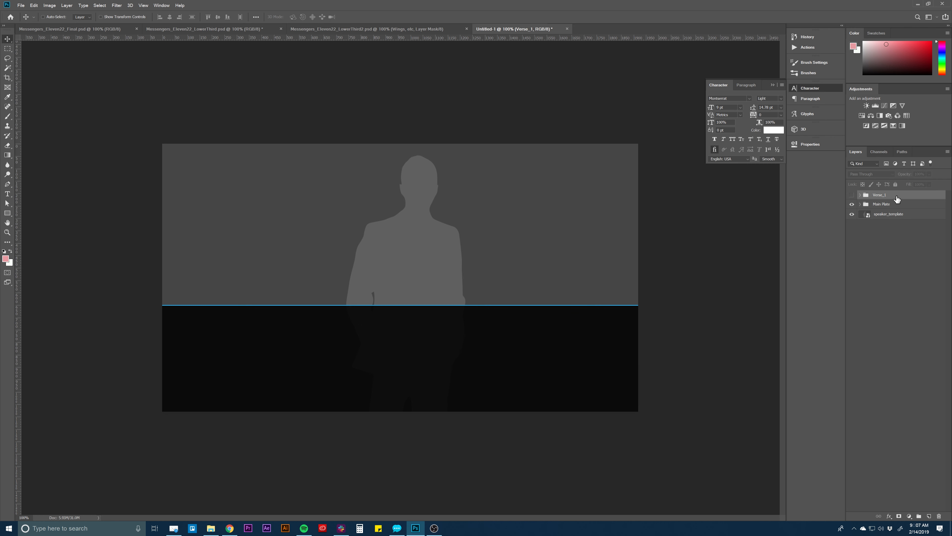
Step: Show Verse_1 again and group it with Main Plate into a group named SCripture
{"action": "left_click", "coordinate": [852, 194]}
{"action": "left_click", "coordinate": [894, 205], "text": "shift"}
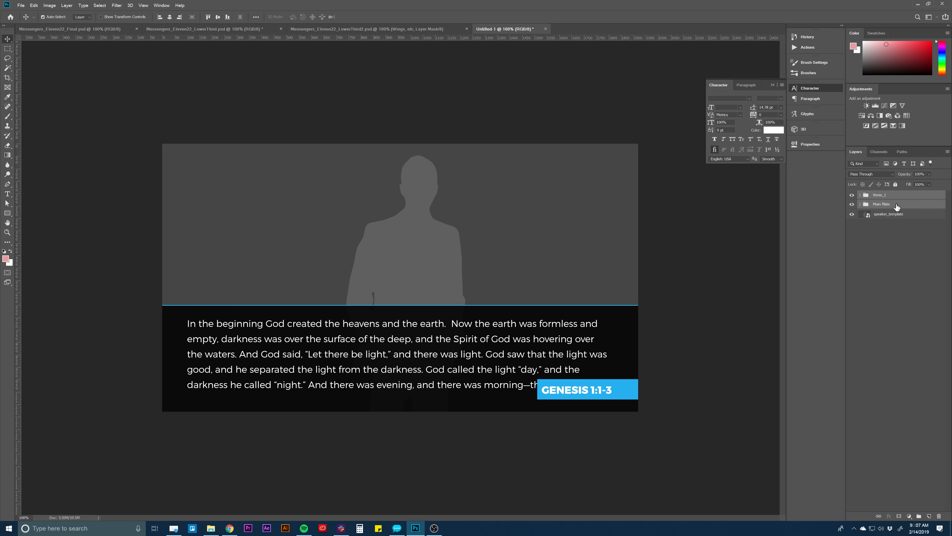
{"action": "key", "text": "ctrl+g"}
{"action": "double_click", "coordinate": [883, 195]}
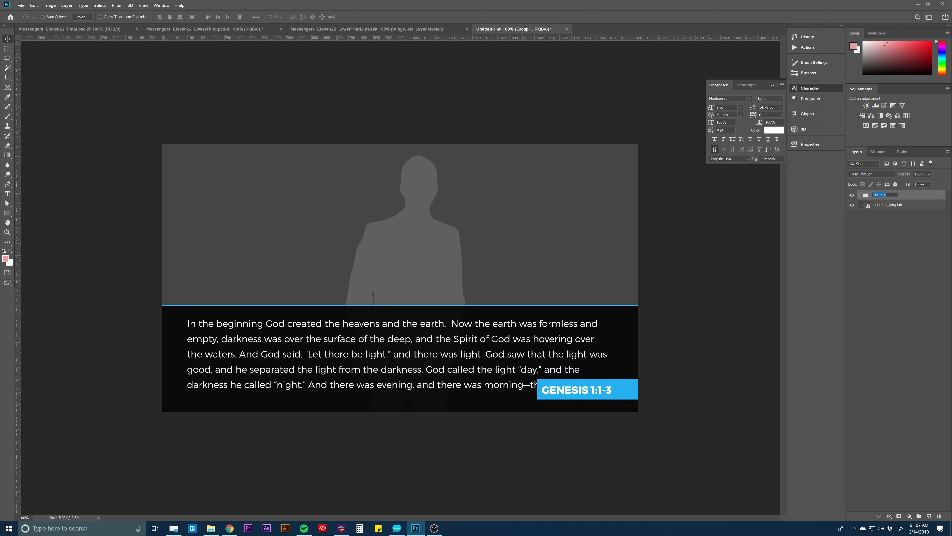
{"action": "type", "text": "SCripture"}
{"action": "key", "text": "Return"}
Step: Duplicate SCripture as 'Name Slate' and hide the original SCripture group
{"action": "key", "text": "ctrl+j"}
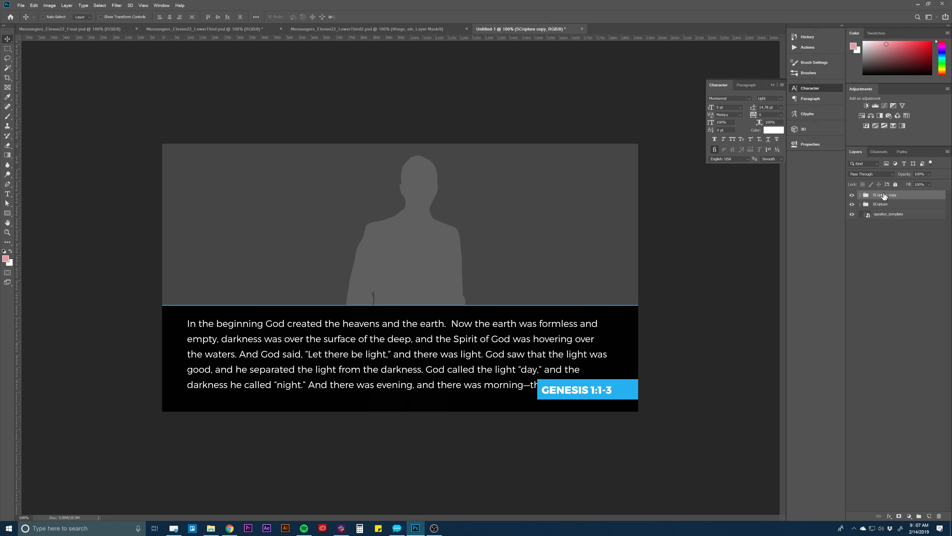
{"action": "double_click", "coordinate": [881, 196]}
{"action": "type", "text": "Name Slate"}
{"action": "key", "text": "Return"}
{"action": "left_click", "coordinate": [884, 204]}
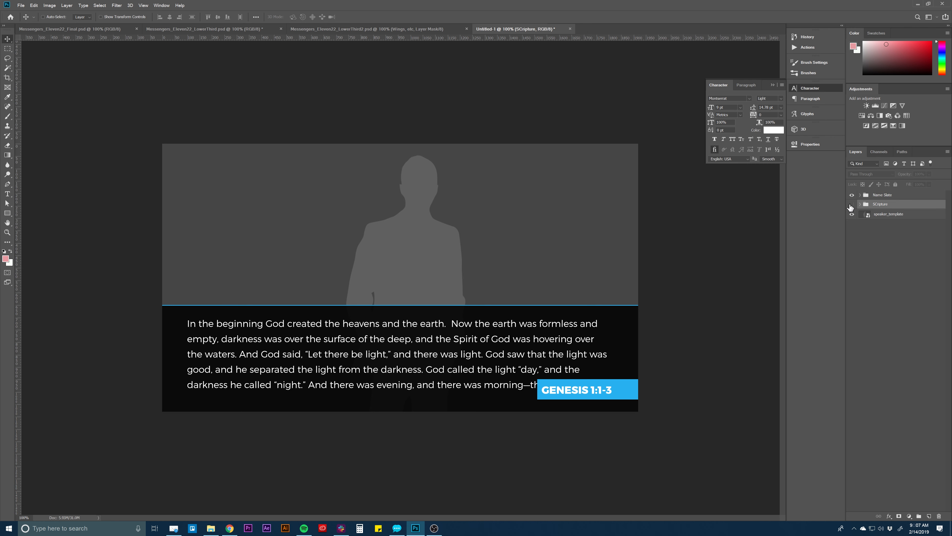
{"action": "left_click", "coordinate": [852, 204]}
{"action": "left_click", "coordinate": [888, 196]}
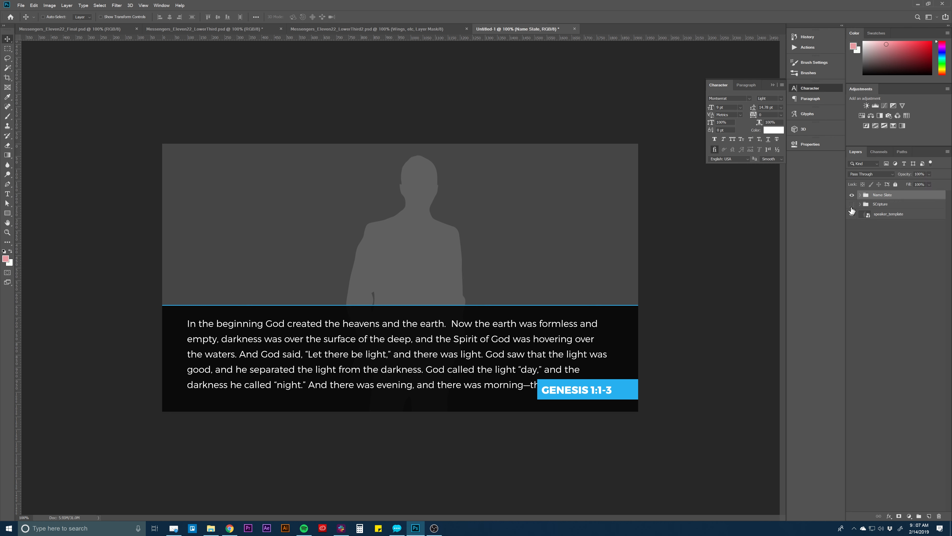
Step: Shrink the Name Slate's Black Box layer to 1189 by 167 px
{"action": "left_click", "coordinate": [860, 194]}
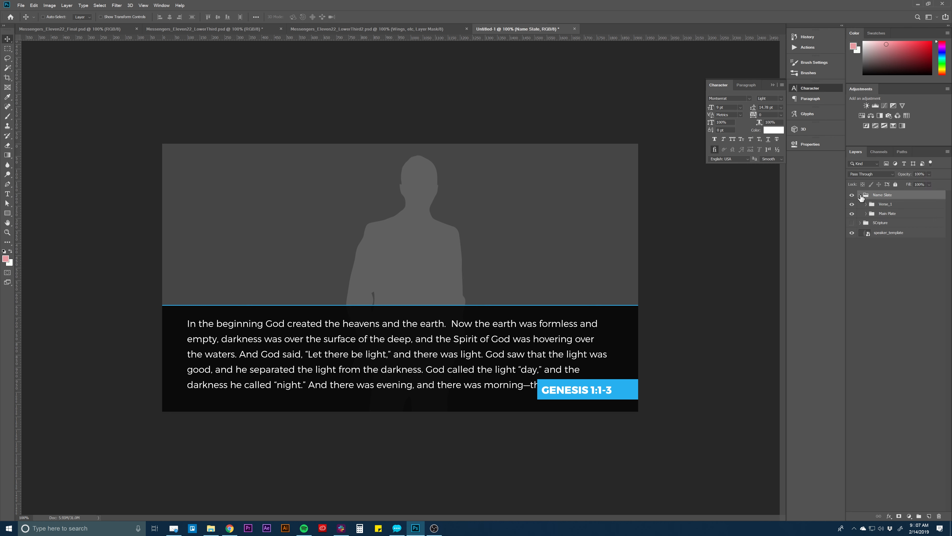
{"action": "left_click", "coordinate": [867, 214]}
{"action": "left_click", "coordinate": [902, 236]}
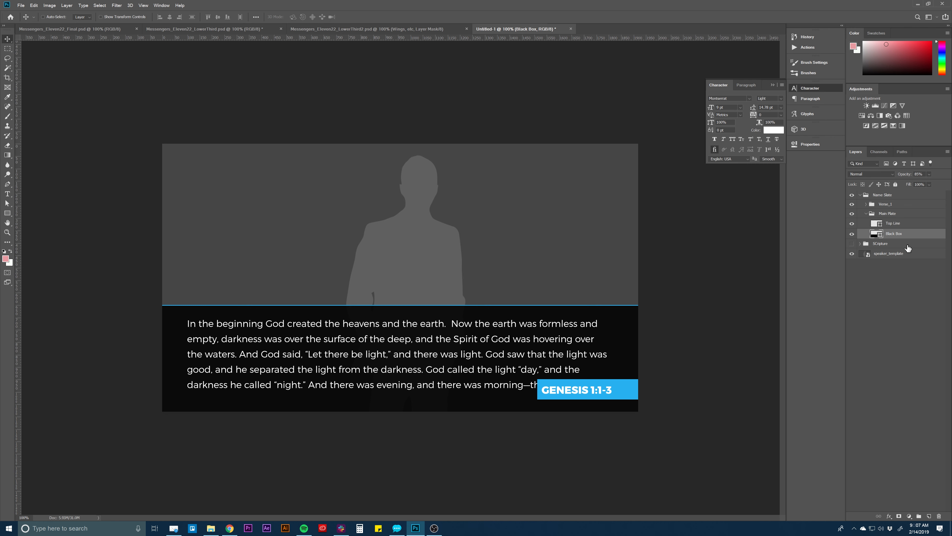
{"action": "key", "text": "ctrl+t"}
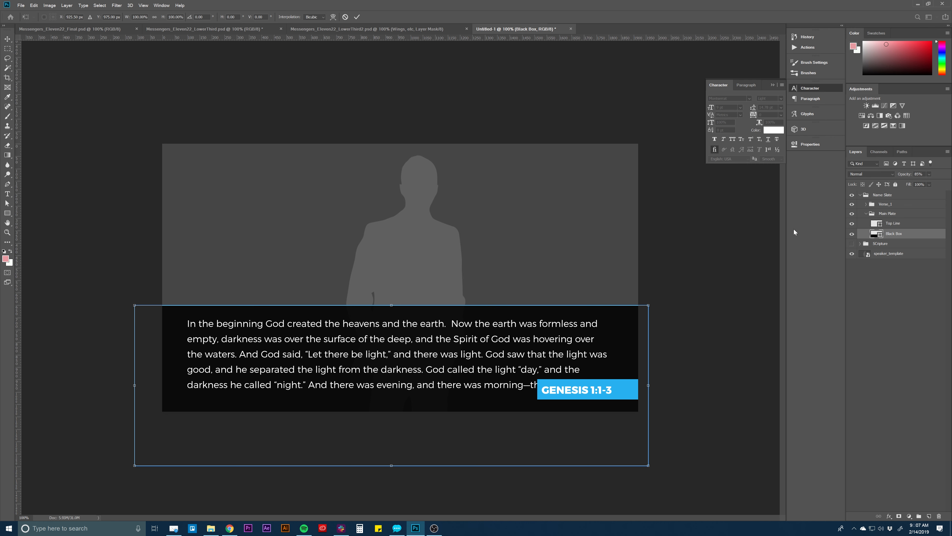
{"action": "left_click_drag", "start_coordinate": [650, 468], "coordinate": [615, 341]}
{"action": "key", "text": "Return"}
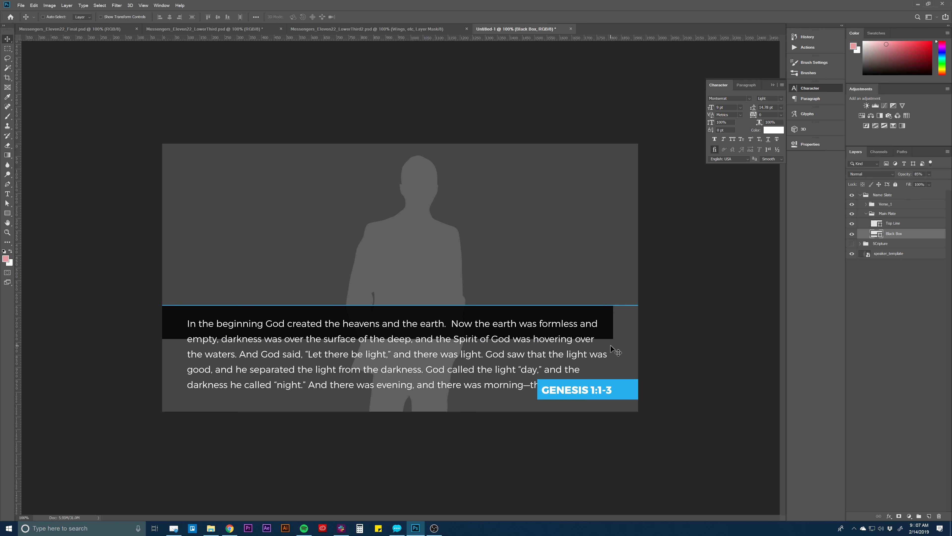
Step: Align the blue Top Line with the box's top and move the Main Plate group lower
{"action": "left_click", "coordinate": [903, 224]}
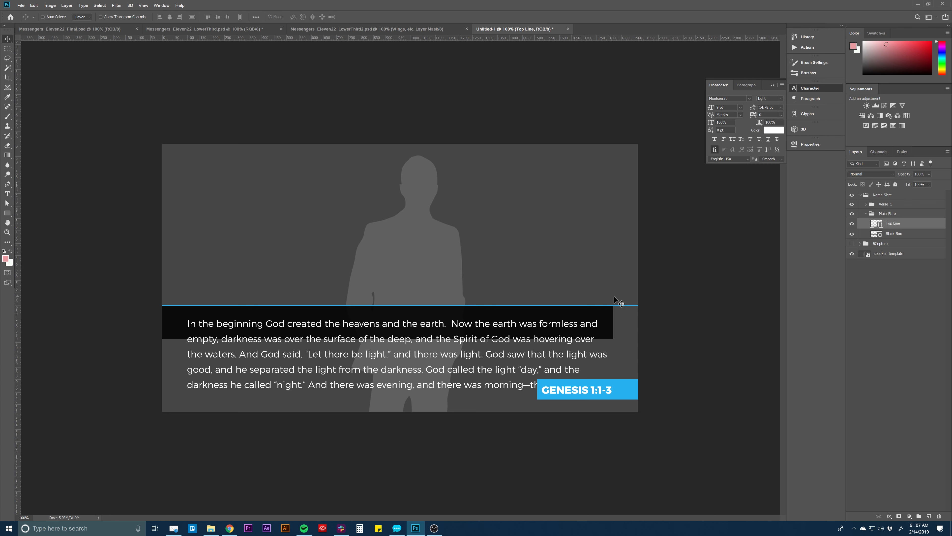
{"action": "left_click_drag", "start_coordinate": [614, 305], "coordinate": [573, 300]}
{"action": "left_click", "coordinate": [898, 213]}
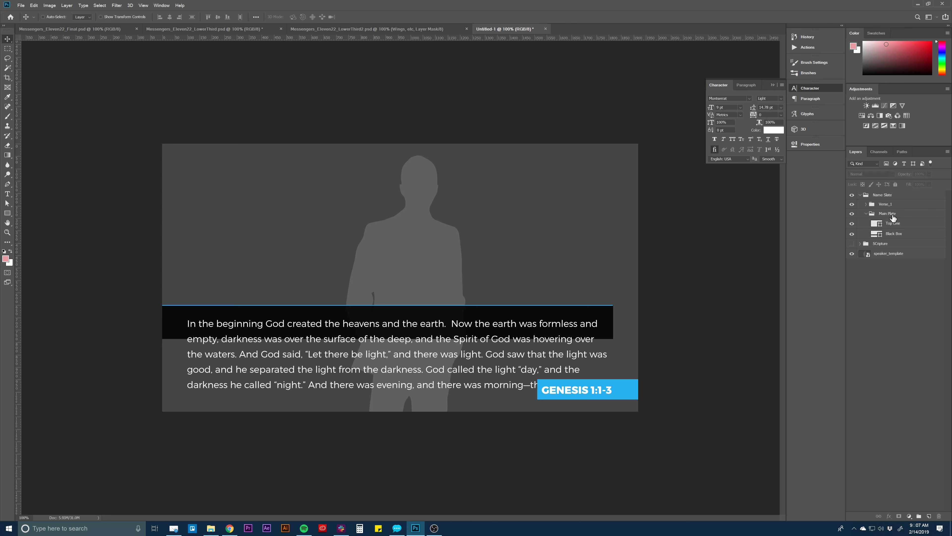
{"action": "left_click_drag", "start_coordinate": [478, 308], "coordinate": [469, 359]}
{"action": "key", "text": "Caps_Lock"}
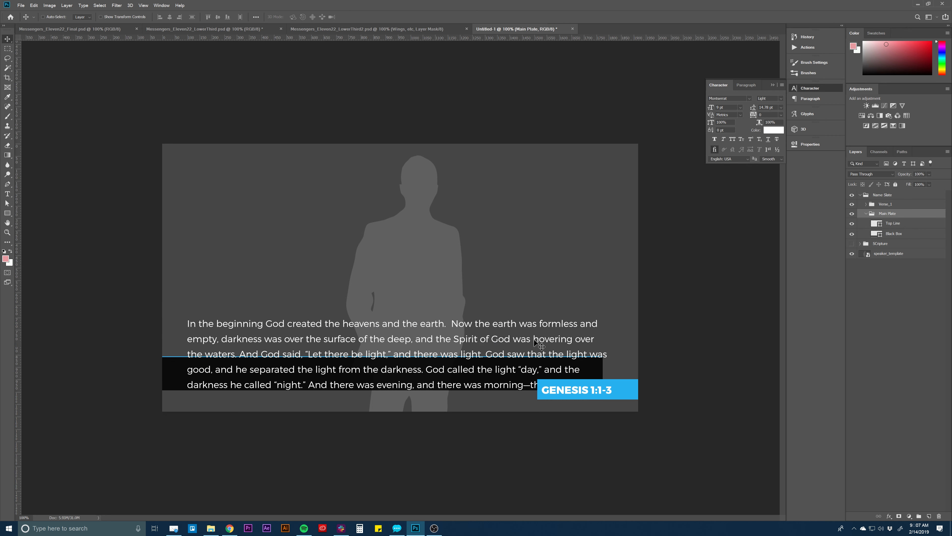
Step: Rename the Verse_1 group's Reference group to tITLE
{"action": "left_click", "coordinate": [897, 206]}
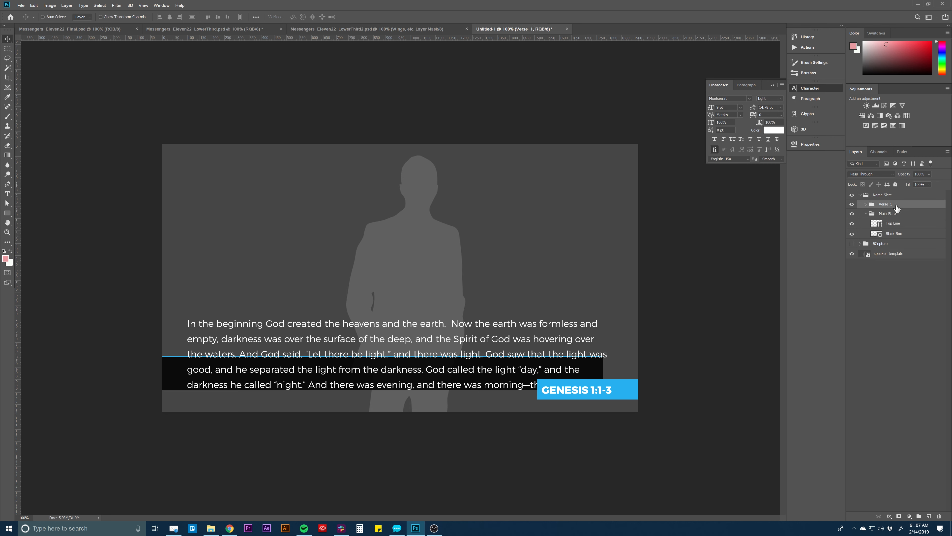
{"action": "left_click", "coordinate": [866, 205]}
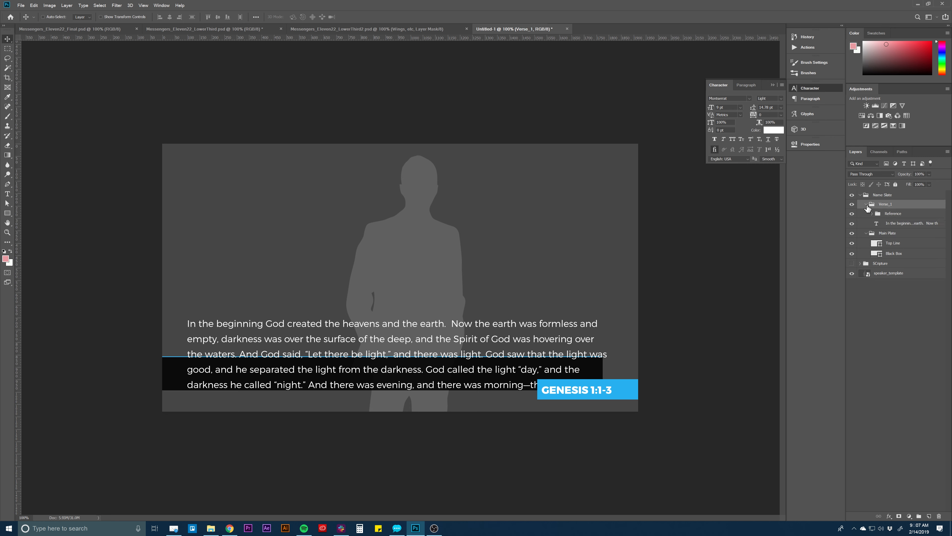
{"action": "double_click", "coordinate": [893, 214]}
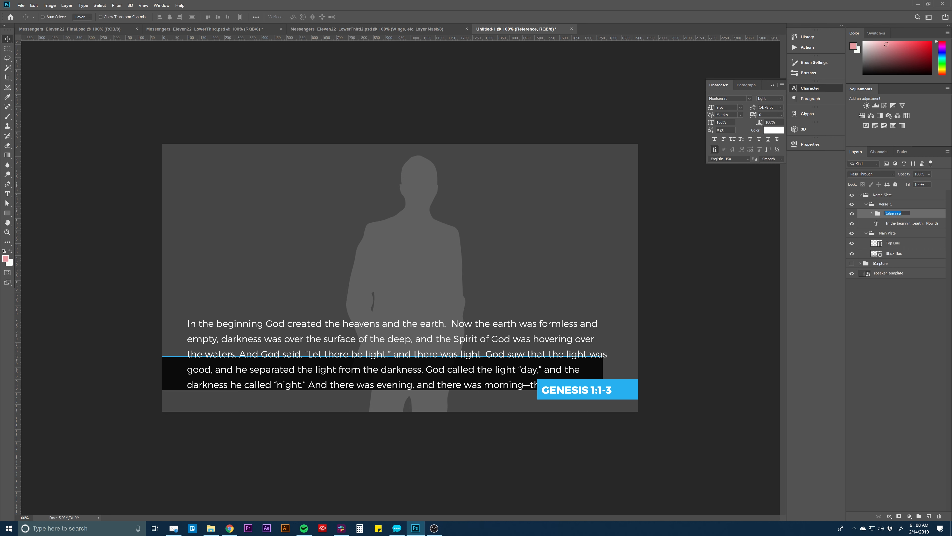
{"action": "type", "text": "tITLE"}
{"action": "key", "text": "Return"}
{"action": "key", "text": "Caps_Lock"}
Step: Replace the scripture paragraph with PASTOR NAME at 13 pt
{"action": "left_click", "coordinate": [894, 224]}
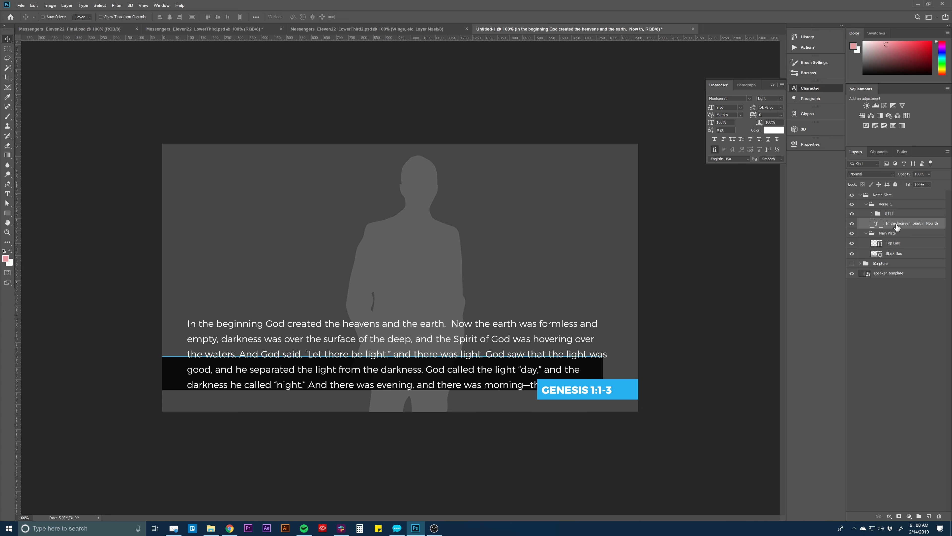
{"action": "key", "text": "t"}
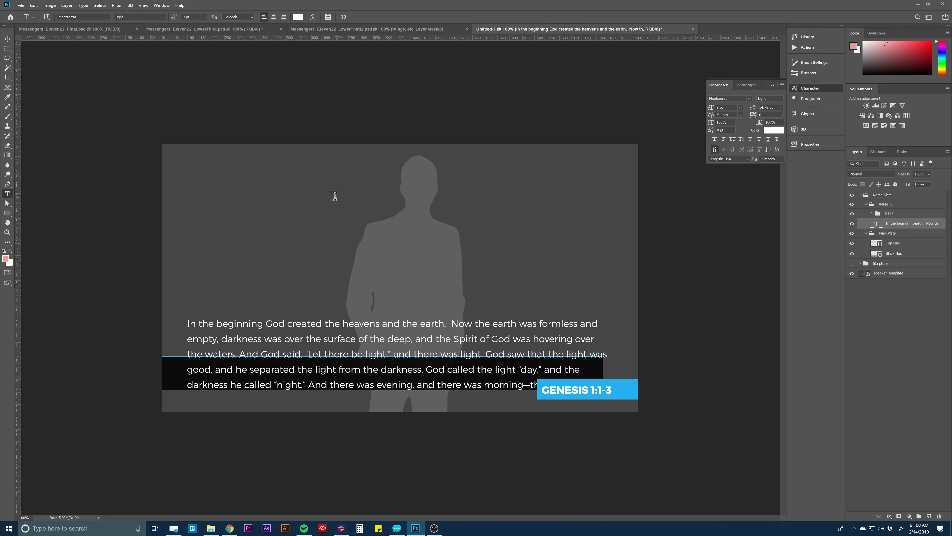
{"action": "left_click", "coordinate": [313, 324]}
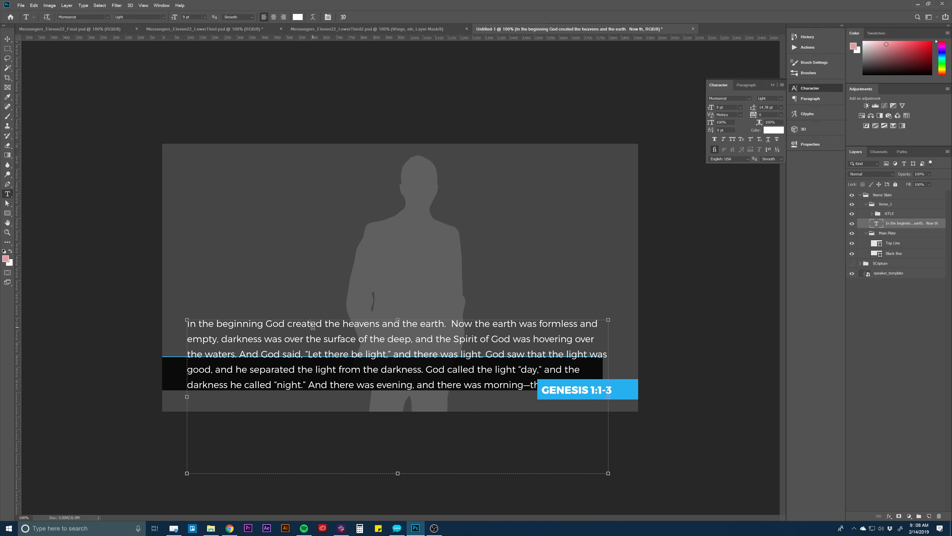
{"action": "key", "text": "ctrl+a"}
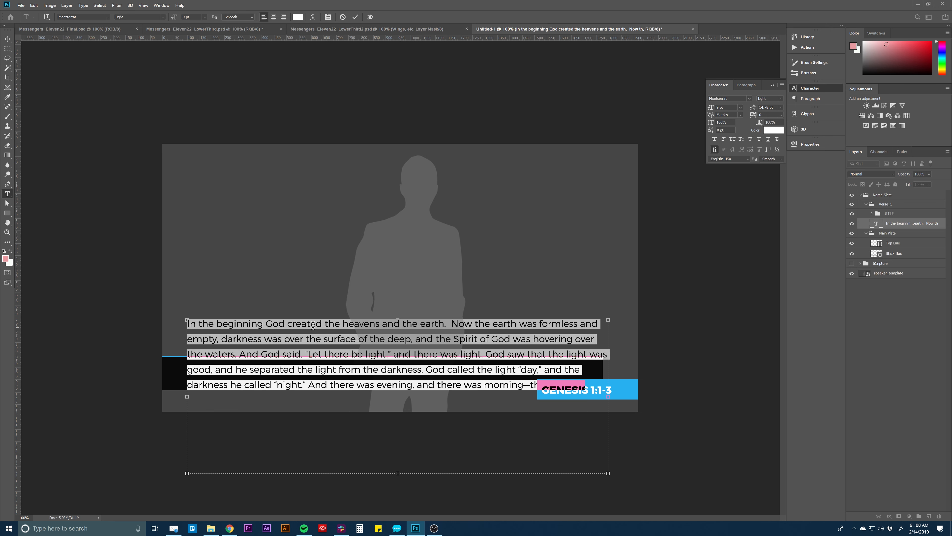
{"action": "type", "text": "PASTOR NAME"}
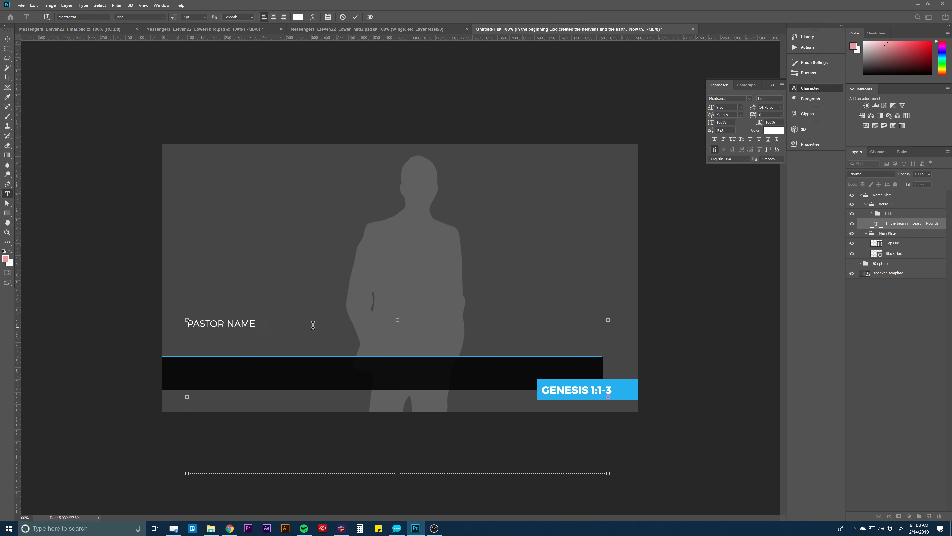
{"action": "key", "text": "ctrl+a"}
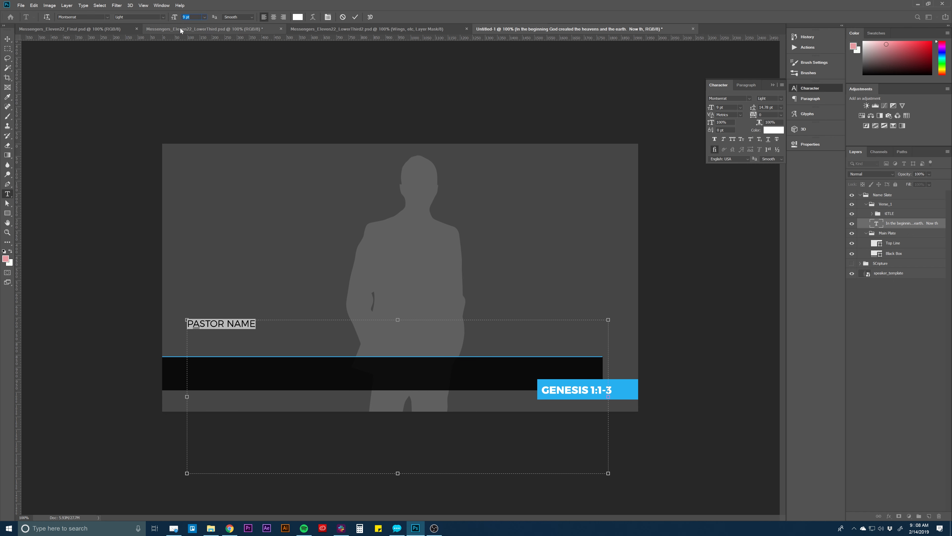
{"action": "type", "text": "13"}
{"action": "key", "text": "Return"}
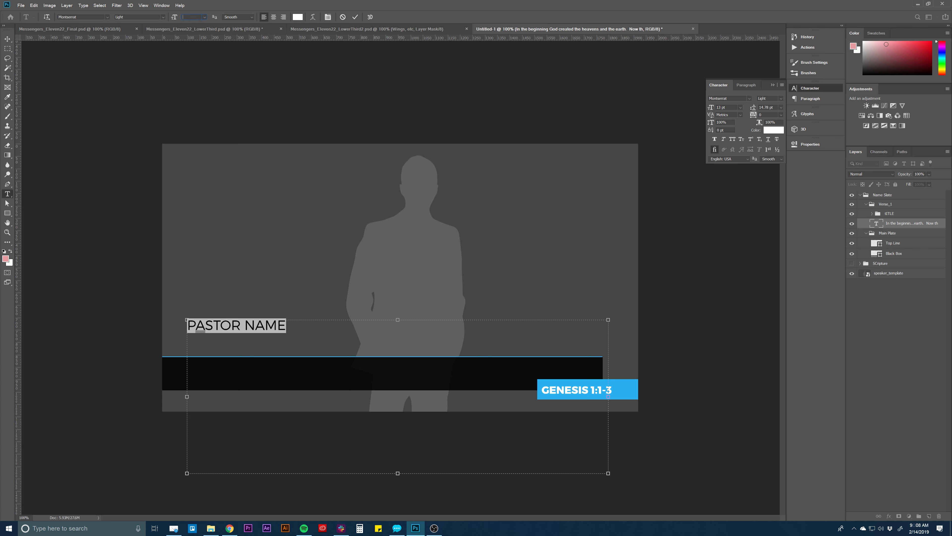
Step: Make PASTOR NAME Extra Bold, shrink its text box and place it on the black bar
{"action": "left_click", "coordinate": [254, 327]}
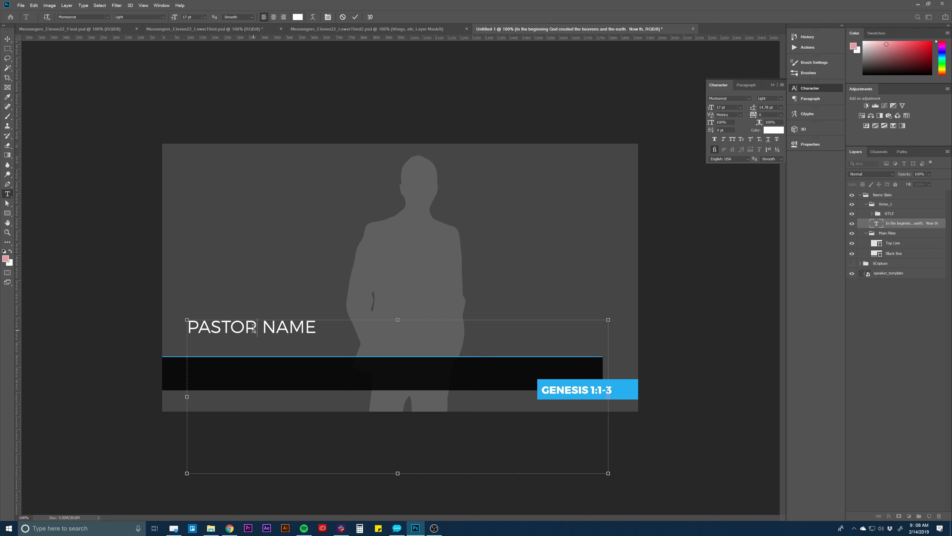
{"action": "key", "text": "ctrl+a"}
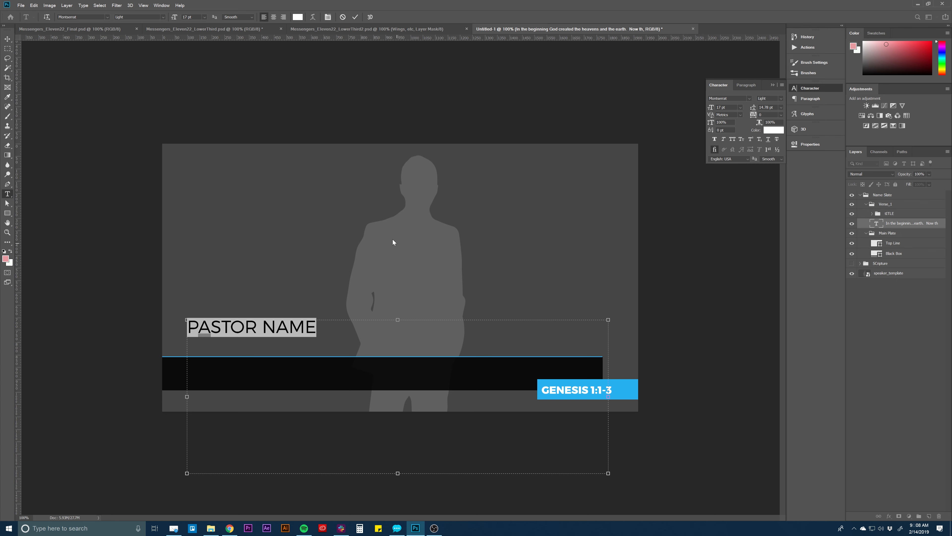
{"action": "left_click", "coordinate": [783, 99]}
{"action": "left_click", "coordinate": [771, 155]}
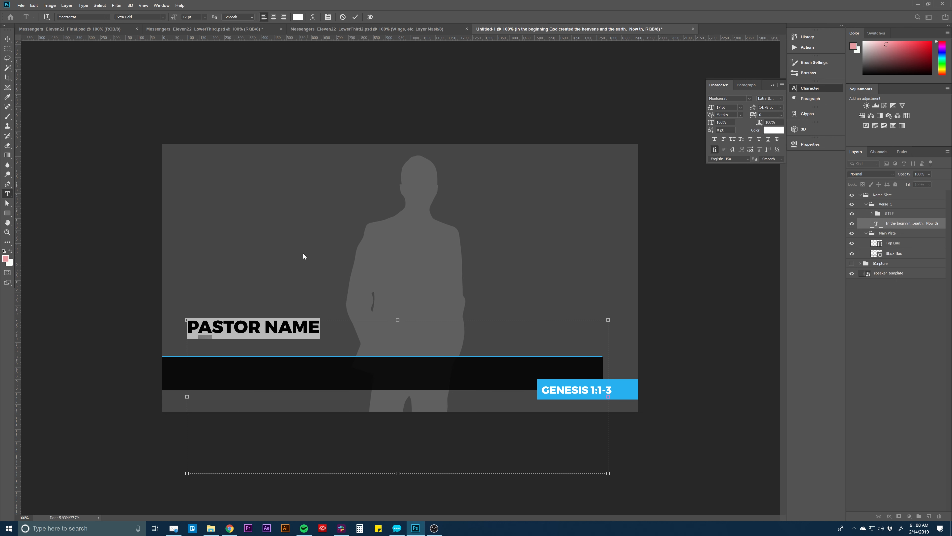
{"action": "left_click_drag", "start_coordinate": [186, 473], "coordinate": [238, 342]}
{"action": "left_click_drag", "start_coordinate": [274, 295], "coordinate": [244, 343]}
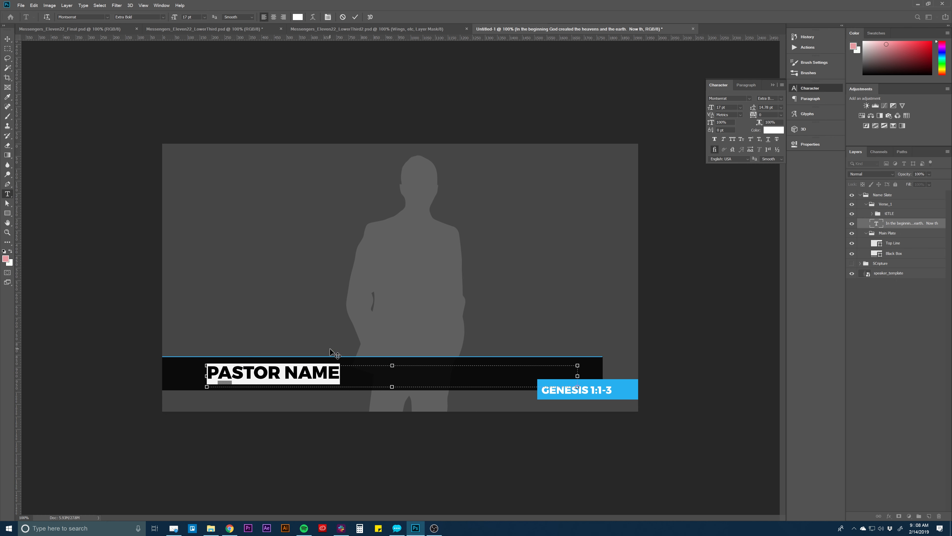
{"action": "left_click", "coordinate": [913, 224]}
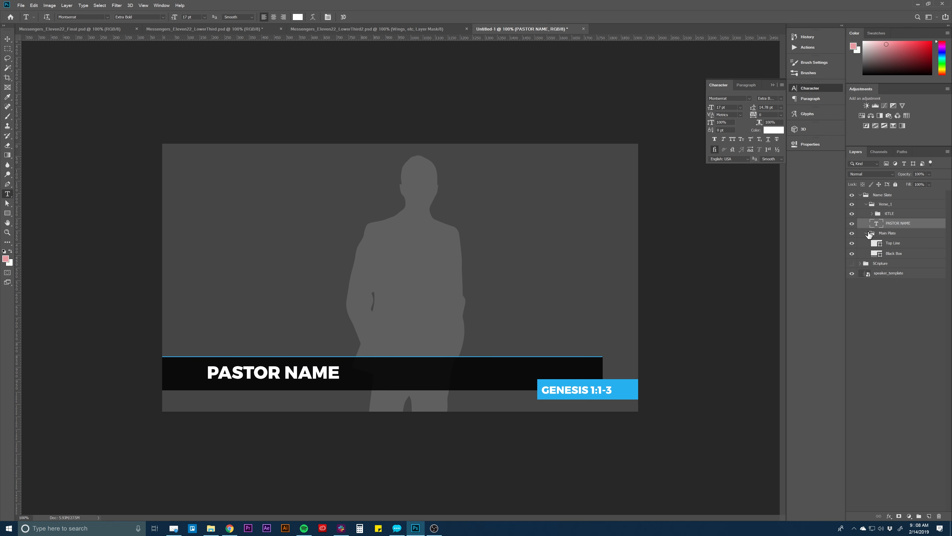
Step: Resize the Verse_BOx blue box into a long thin strip reaching under GENESIS 1:1-3
{"action": "left_click", "coordinate": [895, 214]}
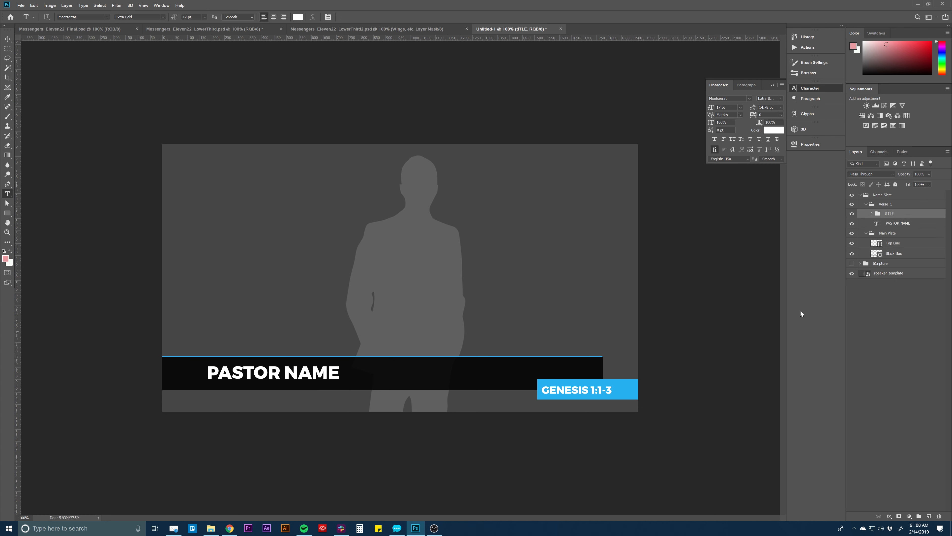
{"action": "left_click", "coordinate": [872, 213]}
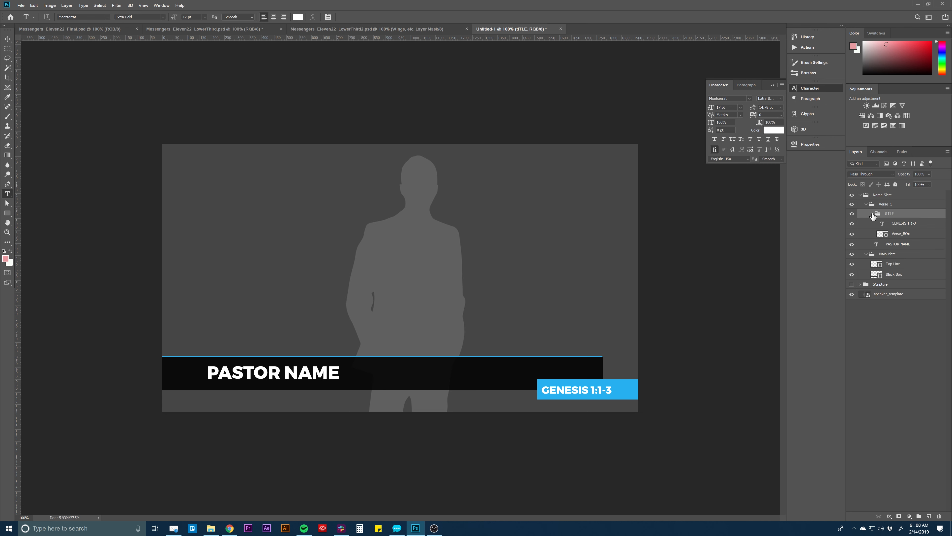
{"action": "left_click", "coordinate": [896, 236]}
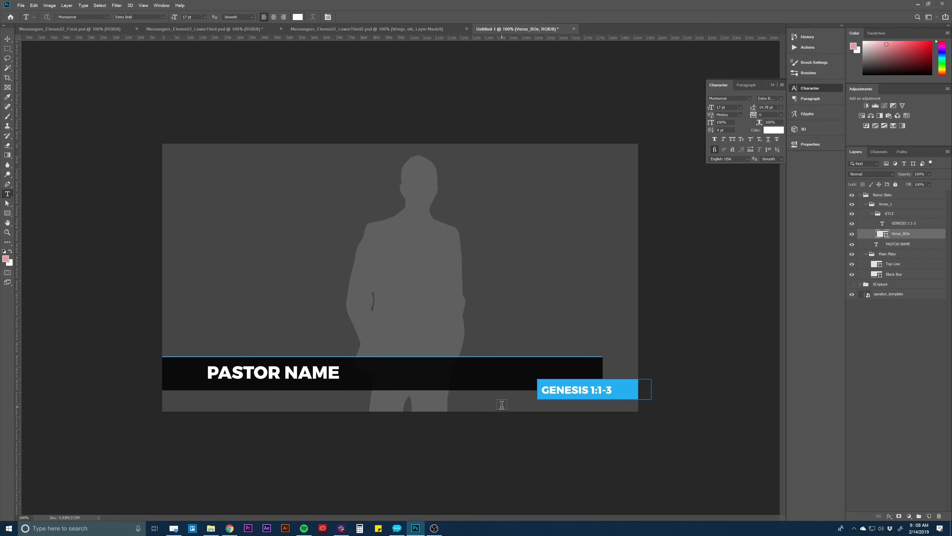
{"action": "key", "text": "ctrl+t"}
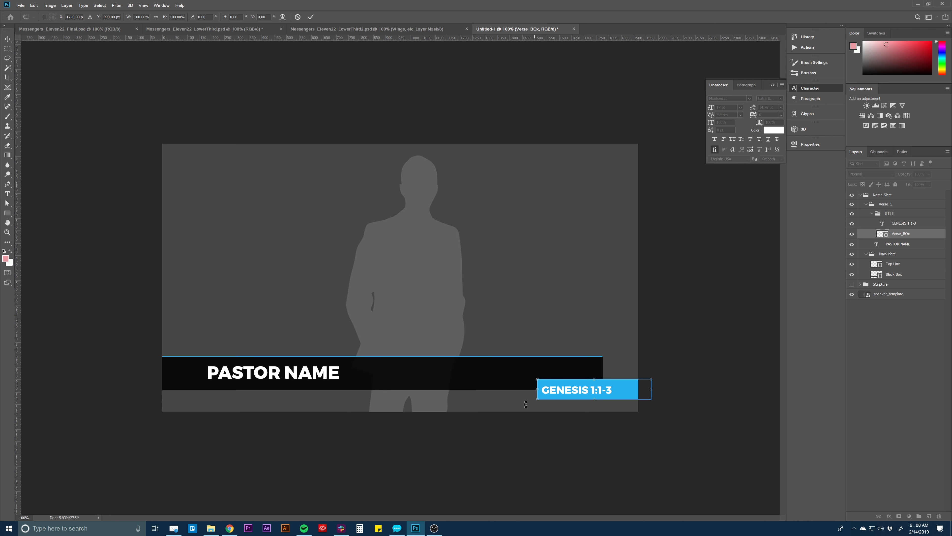
{"action": "left_click_drag", "start_coordinate": [536, 400], "coordinate": [364, 392]}
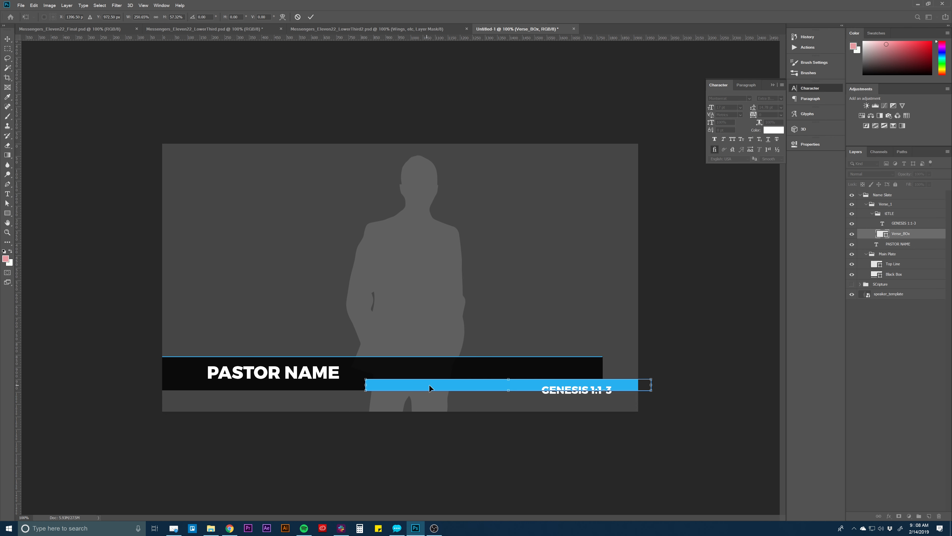
{"action": "left_click_drag", "start_coordinate": [432, 389], "coordinate": [236, 392]}
{"action": "left_click_drag", "start_coordinate": [446, 391], "coordinate": [563, 392]}
{"action": "key", "text": "Return"}
Step: Replace the GENESIS 1:1-3 reference with PASTOR TITLE OR CAMPUS, fixing the typo
{"action": "key", "text": "t"}
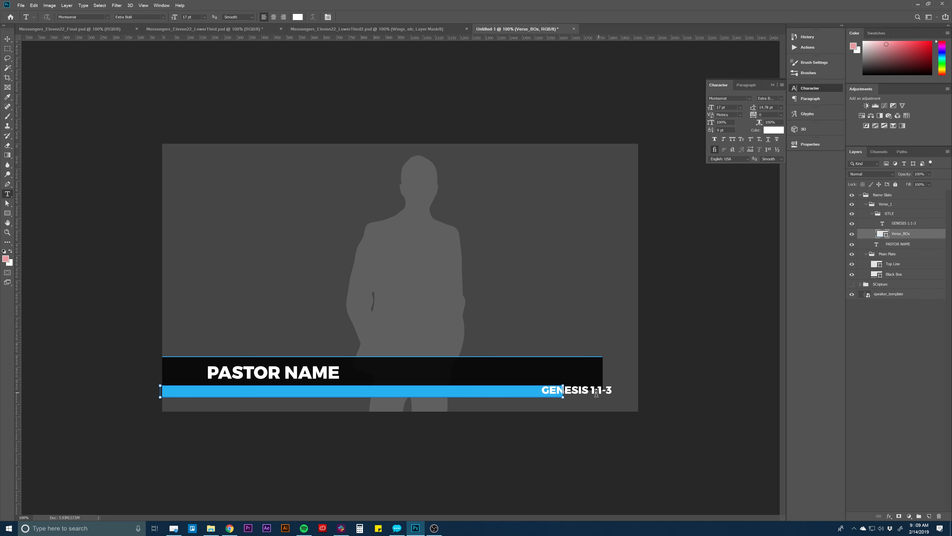
{"action": "left_click", "coordinate": [588, 390]}
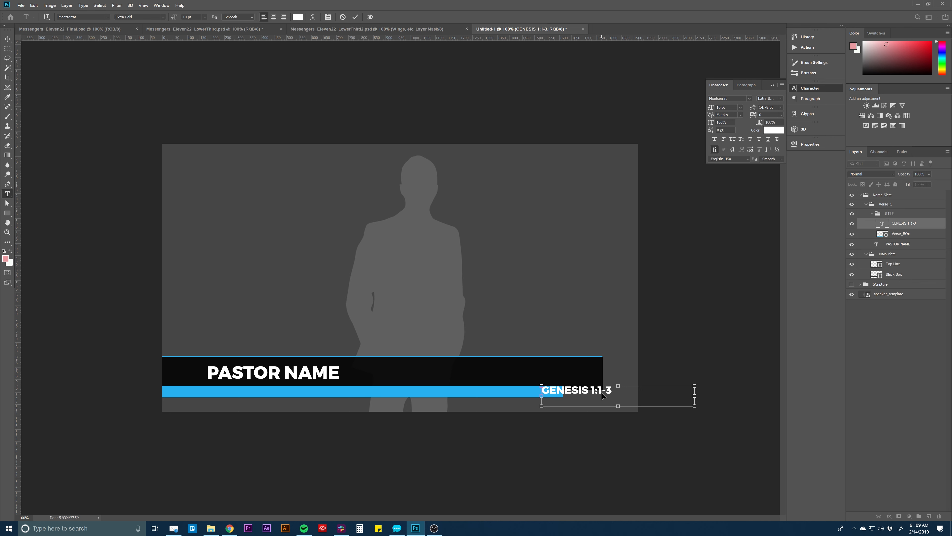
{"action": "key", "text": "ctrl+a"}
{"action": "type", "text": "PA"}
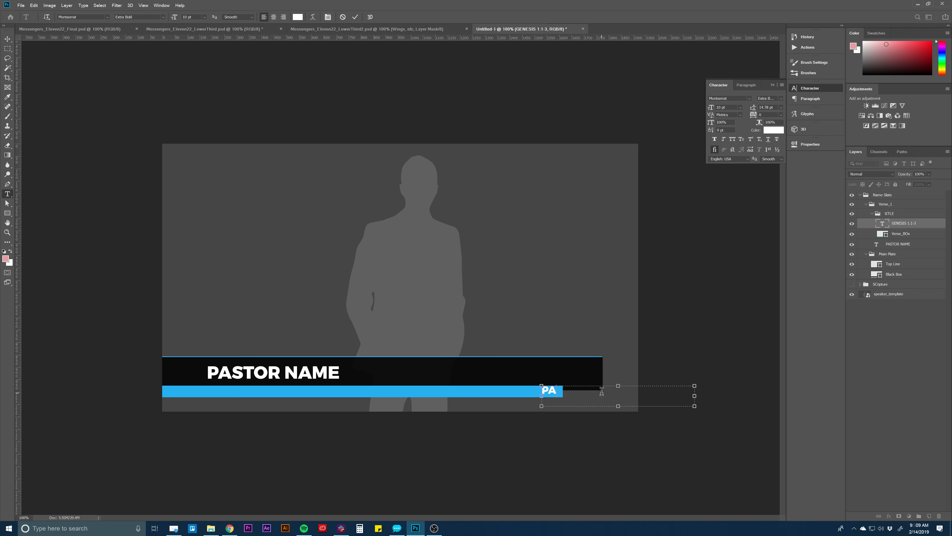
{"action": "type", "text": "STOR TIEL OR C"}
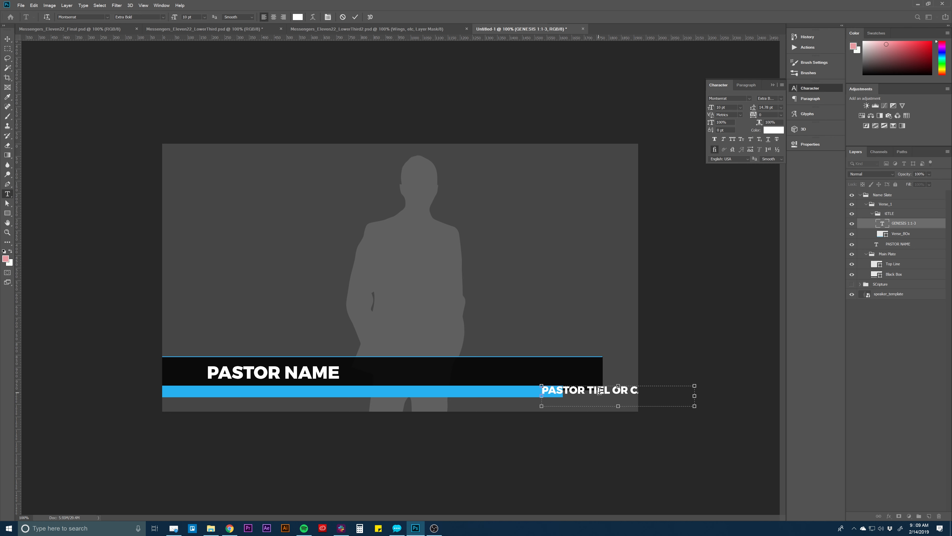
{"action": "left_click_drag", "start_coordinate": [609, 390], "coordinate": [600, 390]}
{"action": "type", "text": "TLE"}
Step: Set the subtitle to Regular weight at 8 pt and widen its text box
{"action": "key", "text": "ctrl+a"}
{"action": "left_click", "coordinate": [780, 98]}
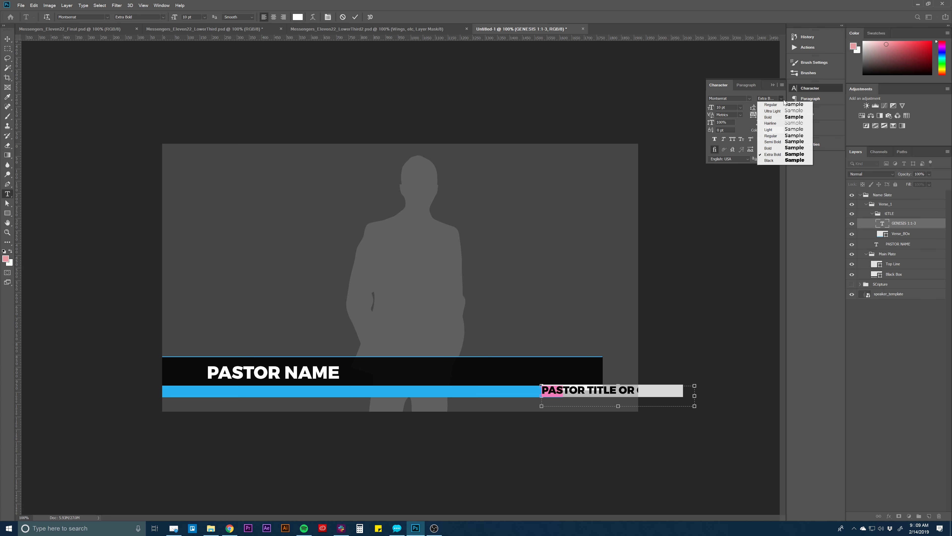
{"action": "left_click", "coordinate": [770, 136]}
{"action": "left_click_drag", "start_coordinate": [539, 397], "coordinate": [209, 401]}
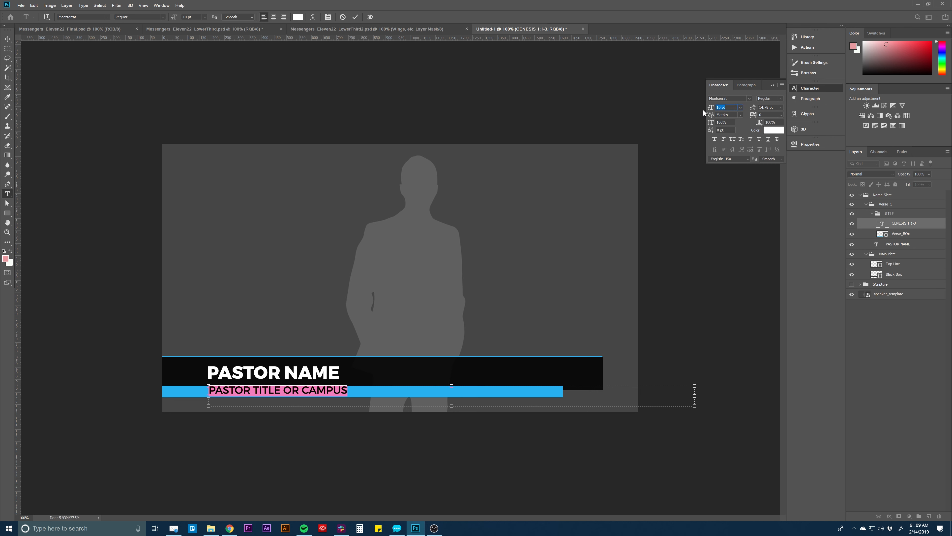
{"action": "type", "text": "8"}
{"action": "key", "text": "Return"}
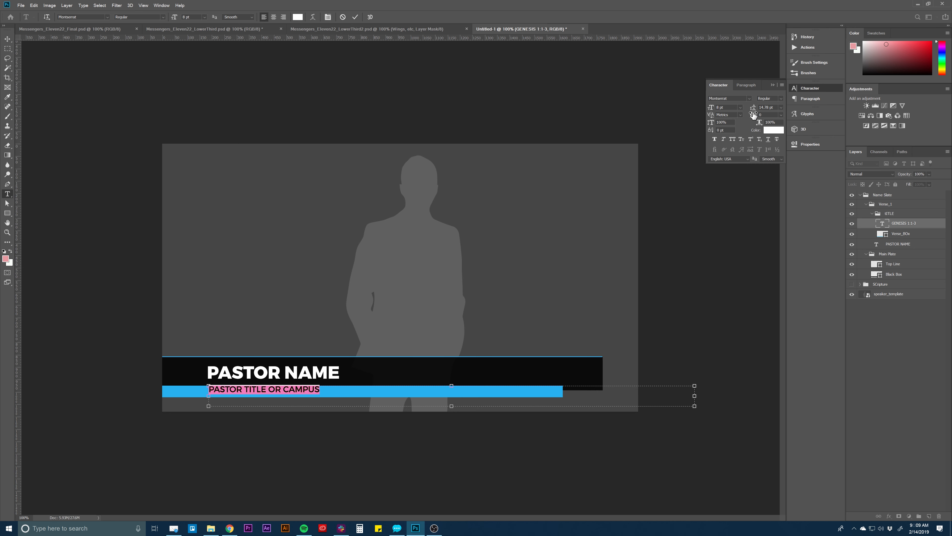
Step: Right-align PASTOR TITLE OR CAMPUS and narrow its box to end at the blue bar's right edge
{"action": "left_click", "coordinate": [904, 225]}
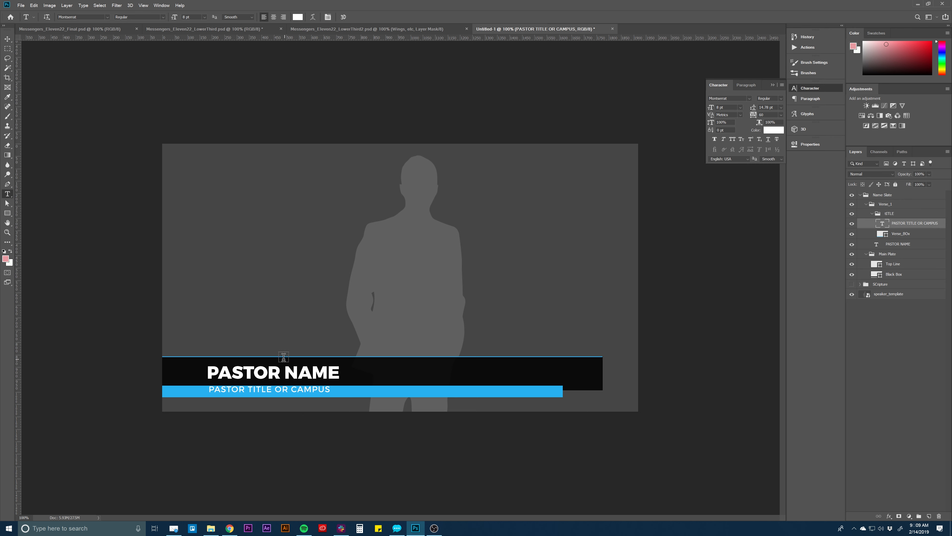
{"action": "key", "text": "v"}
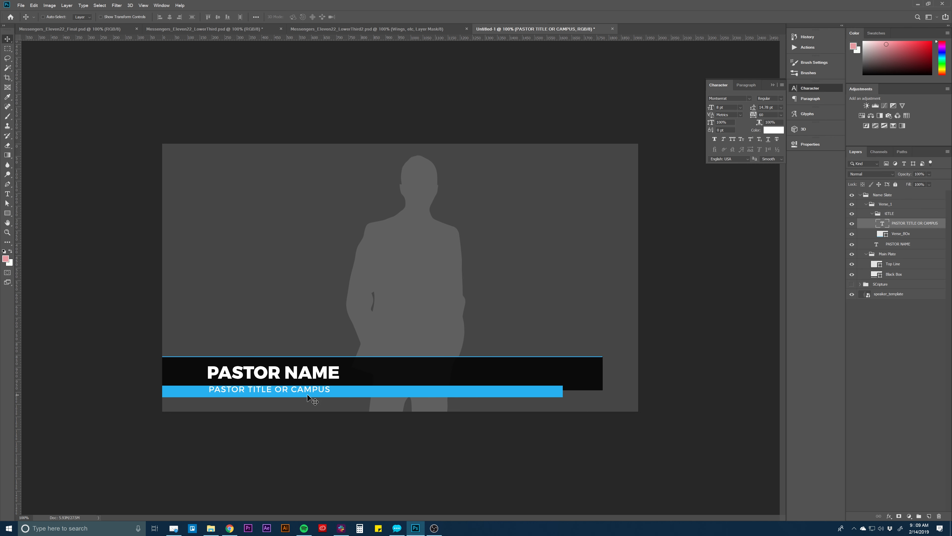
{"action": "left_click_drag", "start_coordinate": [389, 394], "coordinate": [612, 394]}
{"action": "key", "text": "ctrl+z"}
{"action": "key", "text": "t"}
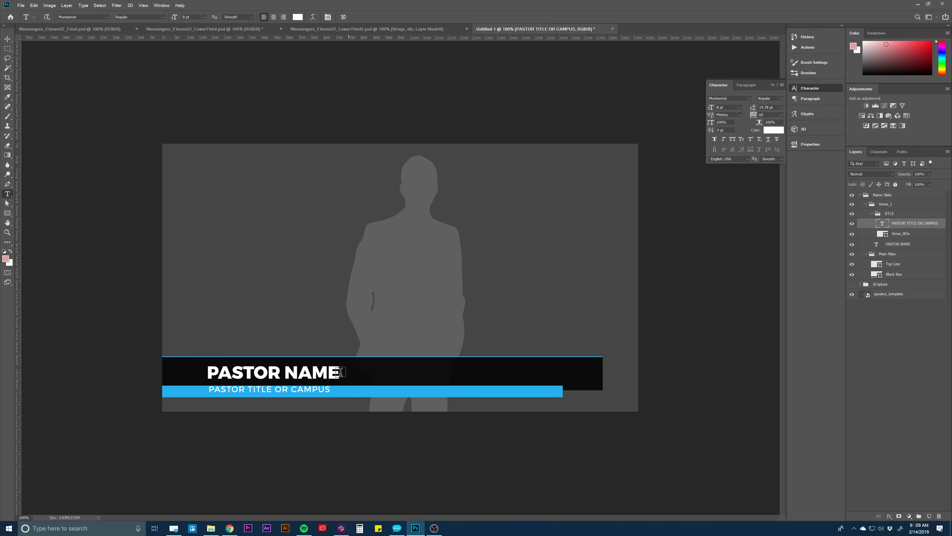
{"action": "left_click", "coordinate": [300, 390]}
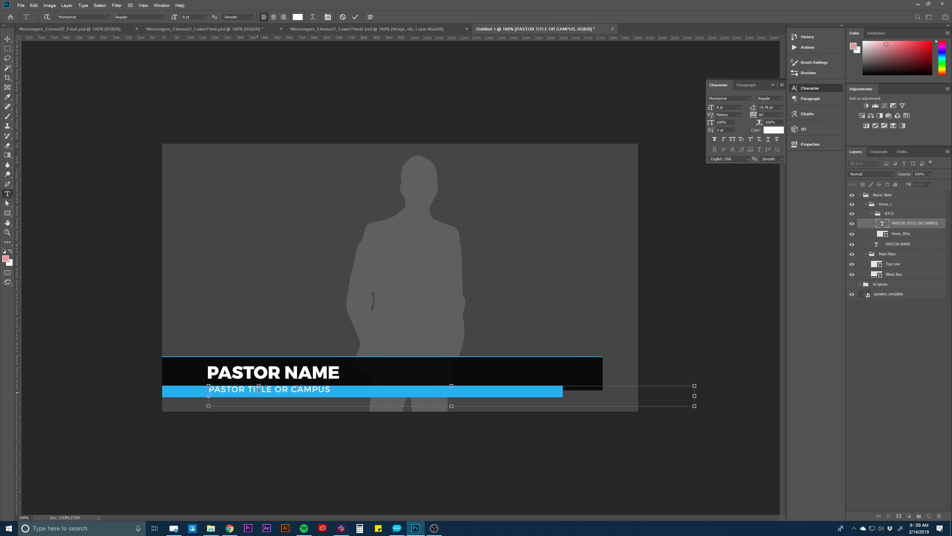
{"action": "key", "text": "ctrl+a"}
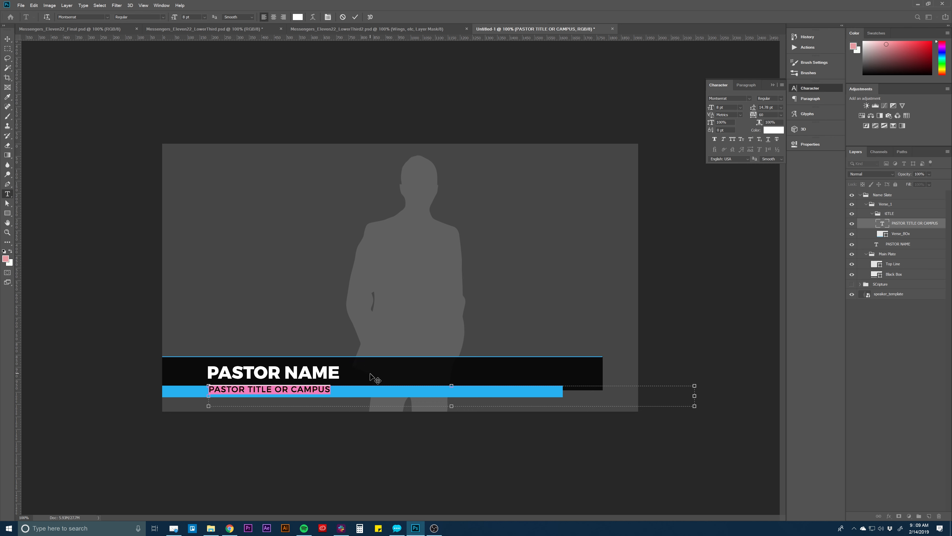
{"action": "left_click", "coordinate": [283, 17]}
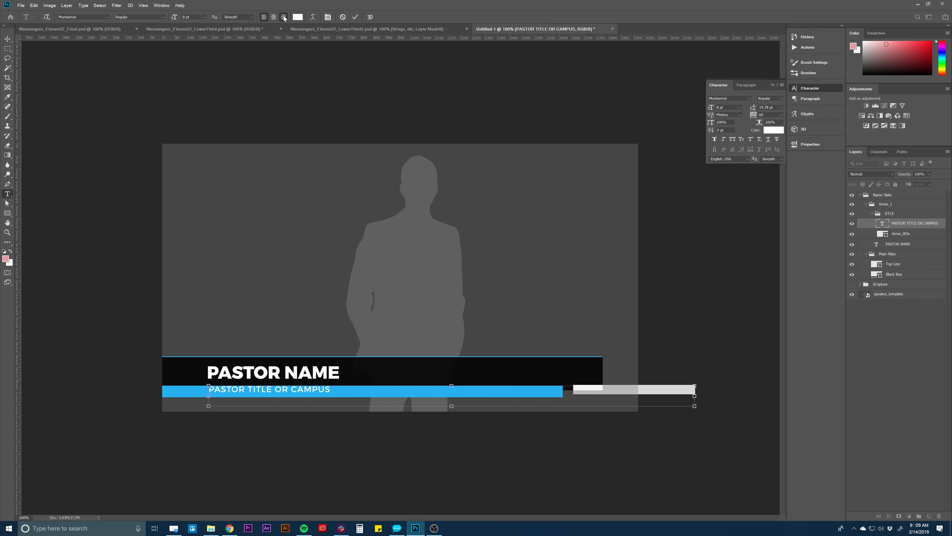
{"action": "left_click_drag", "start_coordinate": [695, 396], "coordinate": [555, 396]}
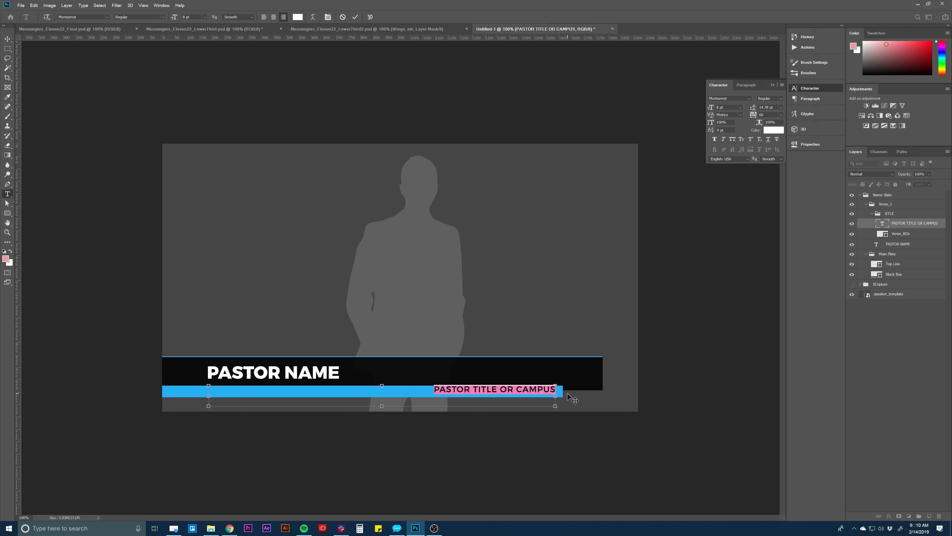
{"action": "left_click_drag", "start_coordinate": [379, 386], "coordinate": [379, 389]}
{"action": "left_click", "coordinate": [932, 226]}
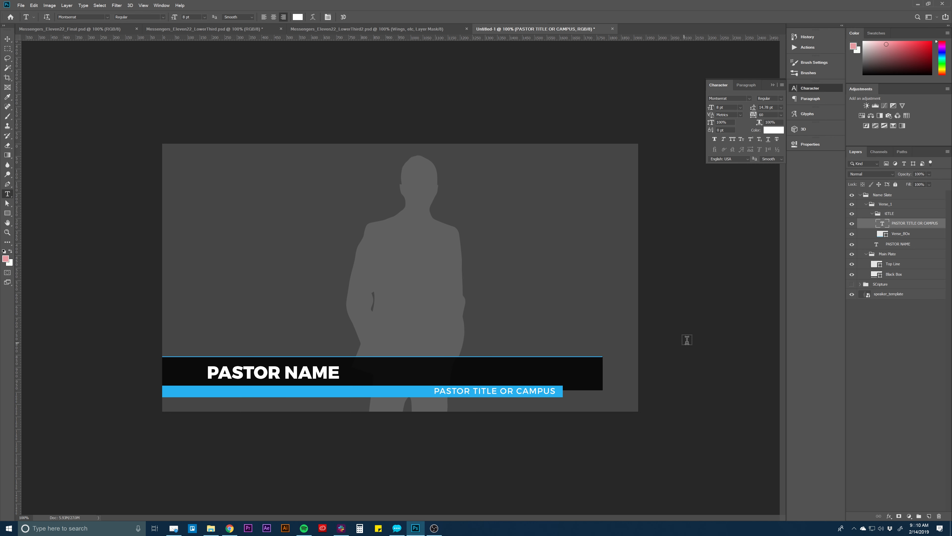
Step: Right-align the PASTOR NAME text and nudge it slightly left
{"action": "left_click", "coordinate": [261, 377]}
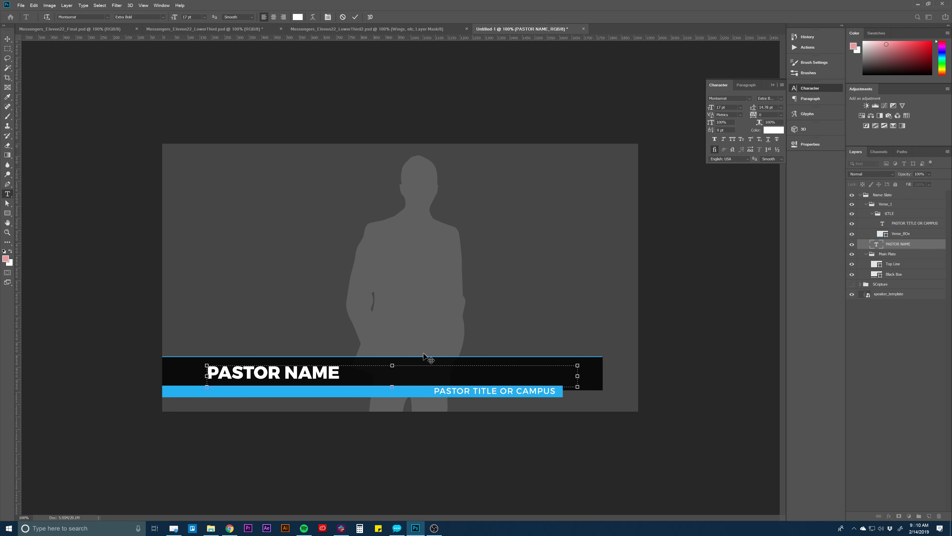
{"action": "left_click_drag", "start_coordinate": [578, 376], "coordinate": [594, 376]}
{"action": "key", "text": "ctrl+a"}
{"action": "left_click", "coordinate": [283, 17]}
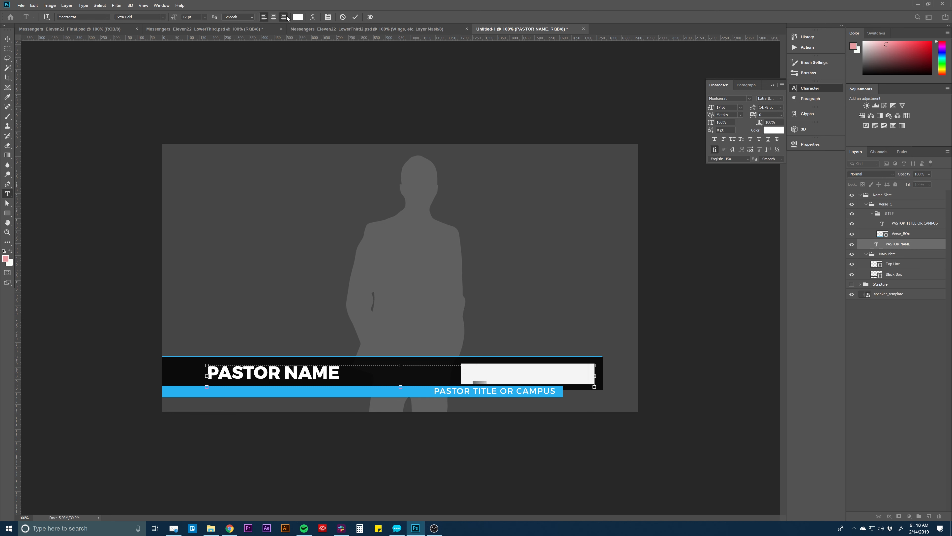
{"action": "left_click", "coordinate": [928, 246]}
{"action": "key", "text": "v"}
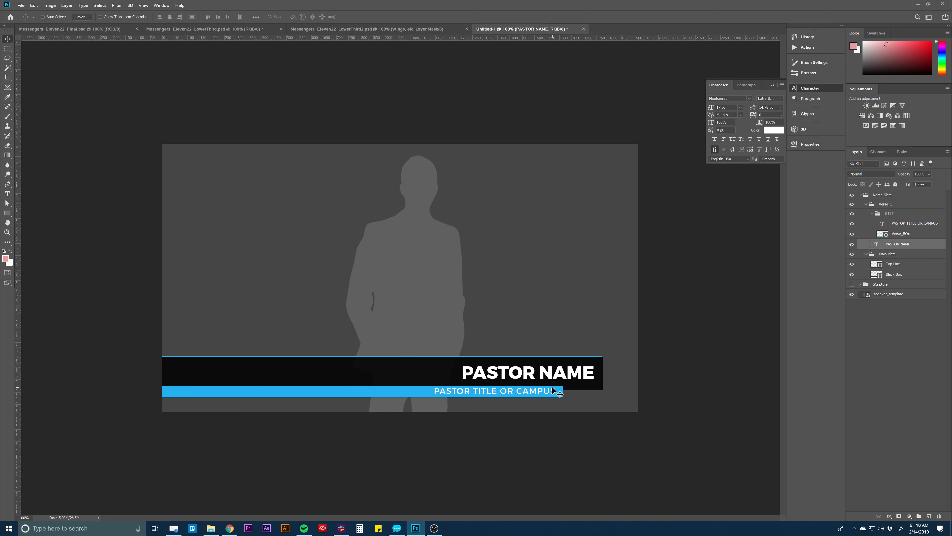
{"action": "left_click_drag", "start_coordinate": [552, 387], "coordinate": [546, 386]}
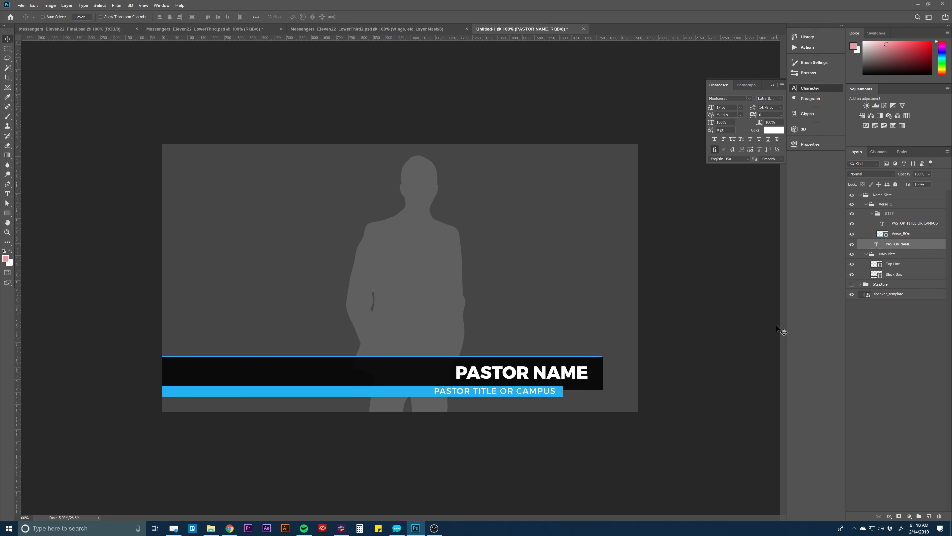
Step: Replace the PASTOR NAME placeholder with the speaker's full name
{"action": "left_click", "coordinate": [894, 196]}
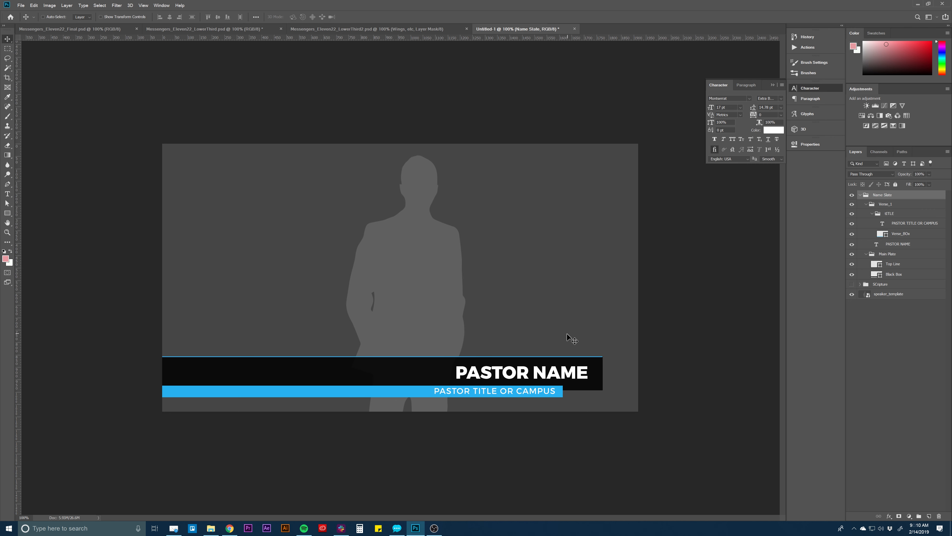
{"action": "key", "text": "t"}
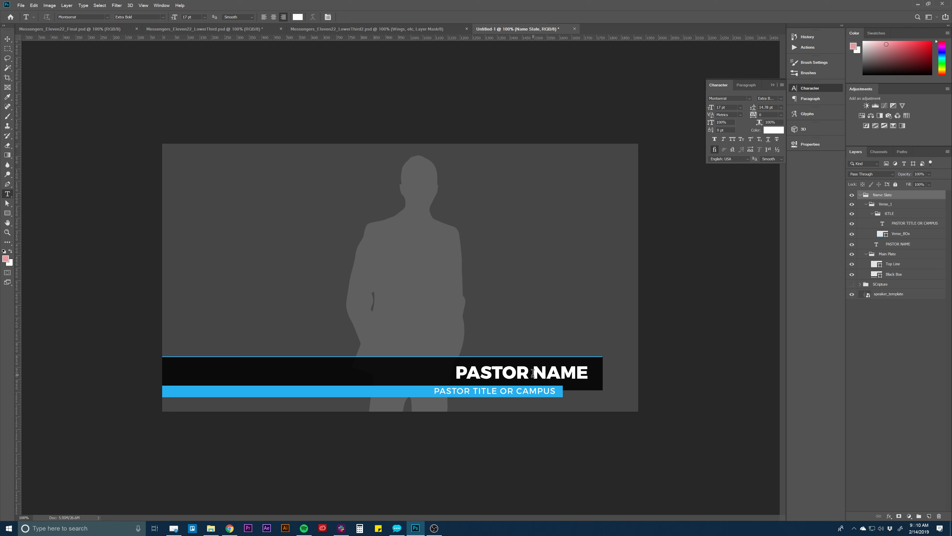
{"action": "left_click", "coordinate": [517, 375]}
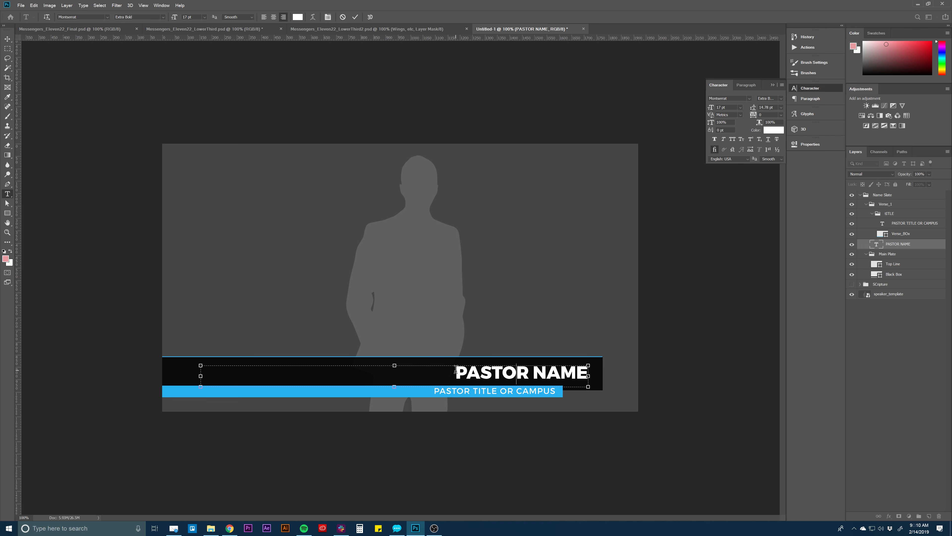
{"action": "left_click_drag", "start_coordinate": [455, 373], "coordinate": [587, 372]}
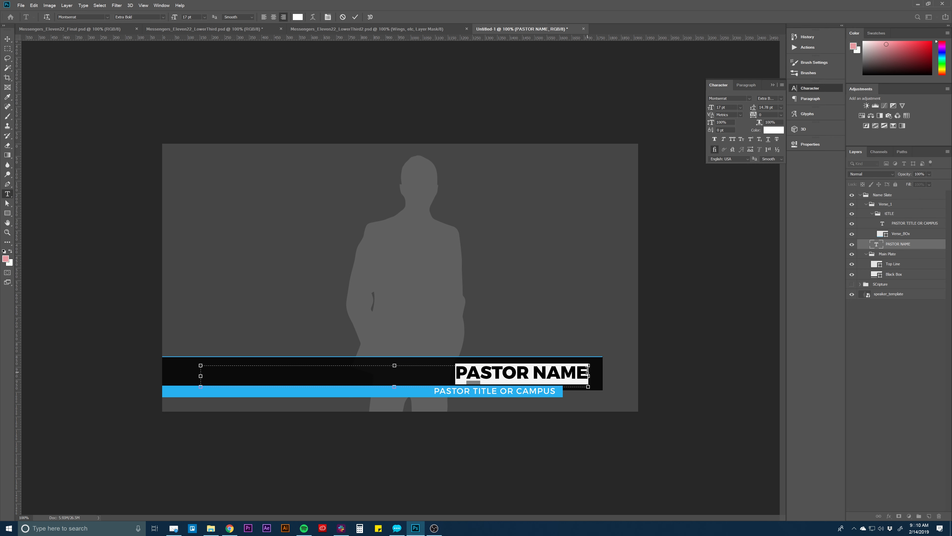
{"action": "type", "text": "ALEX S"}
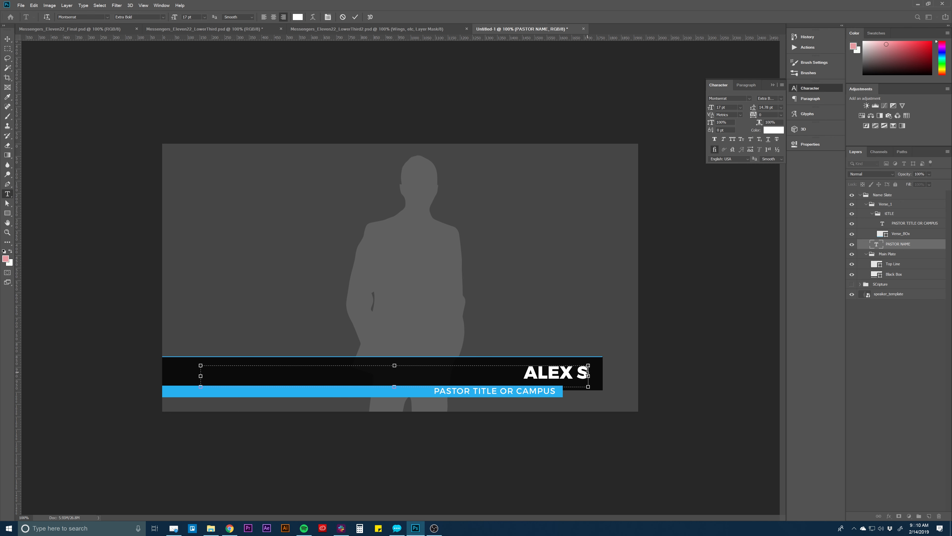
{"action": "type", "text": "MITH"}
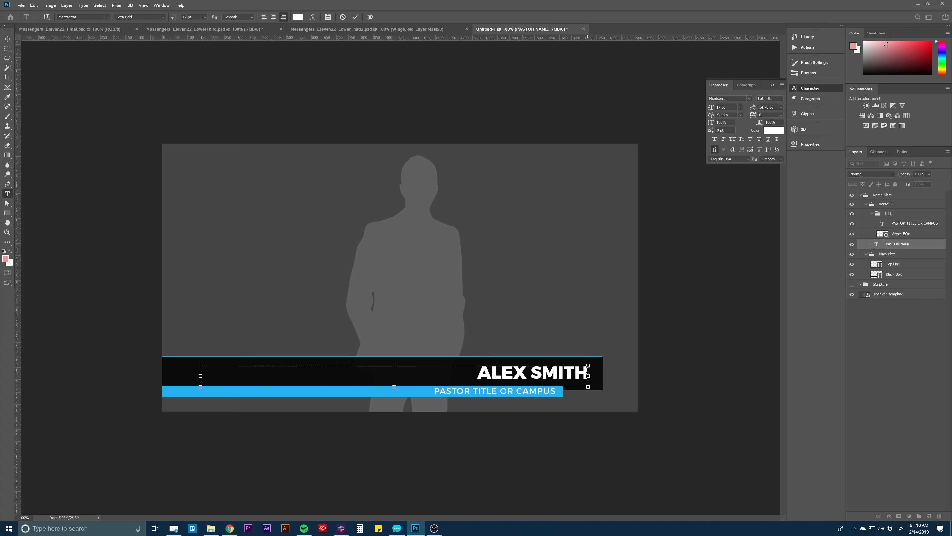
{"action": "left_click", "coordinate": [898, 245]}
Step: Move the whole Name Slate lower third to the left
{"action": "left_click", "coordinate": [891, 197]}
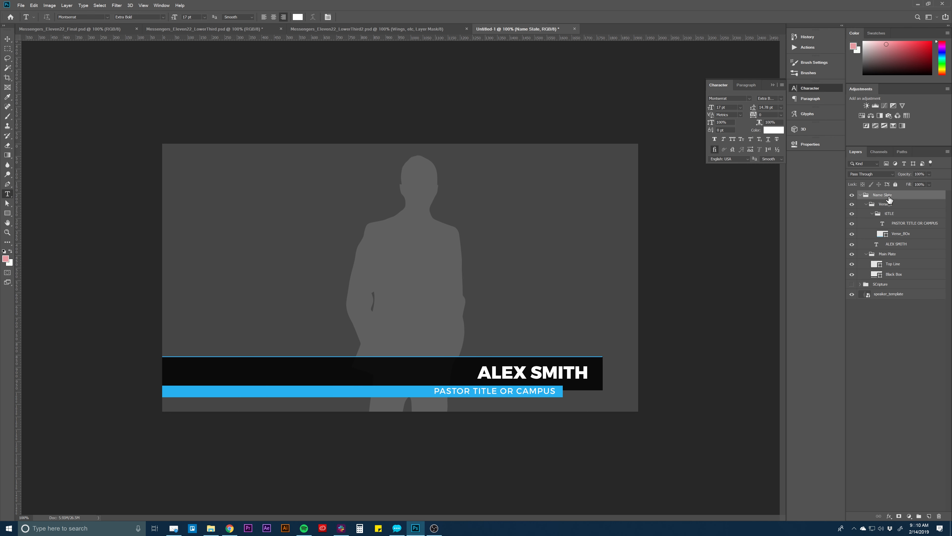
{"action": "key", "text": "v"}
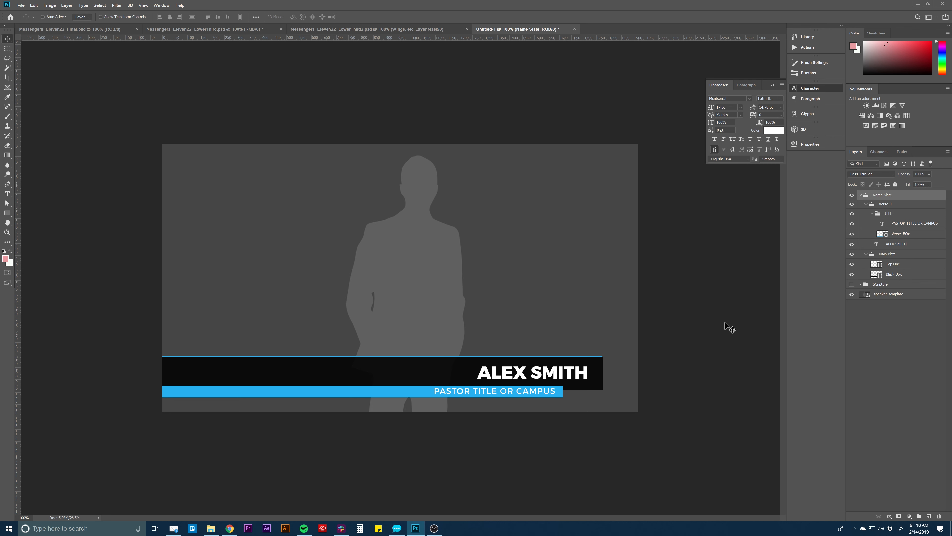
{"action": "left_click_drag", "start_coordinate": [578, 374], "coordinate": [321, 374]}
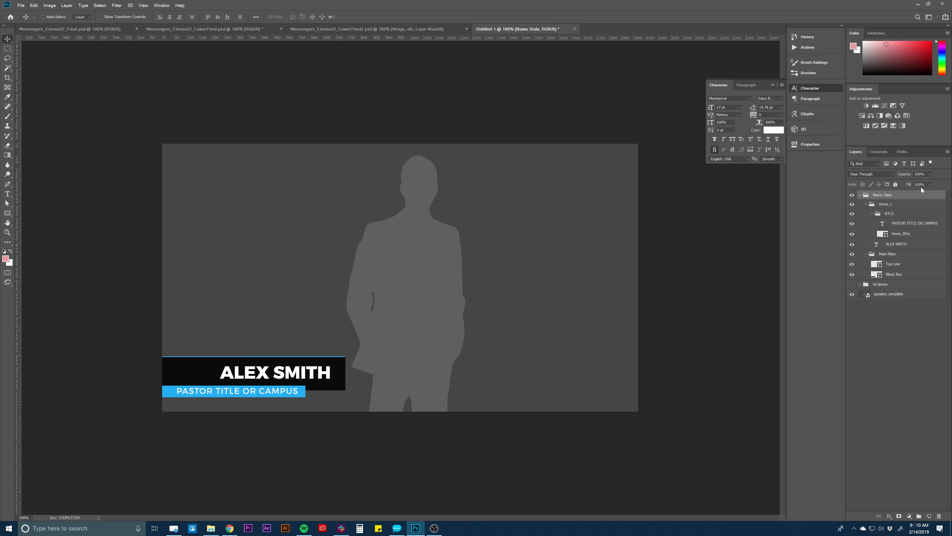
Step: Shift the blue tITLE bar about 184 px right and the Name Slate group about 81 px left
{"action": "left_click", "coordinate": [896, 213]}
{"action": "left_click_drag", "start_coordinate": [479, 338], "coordinate": [526, 335]}
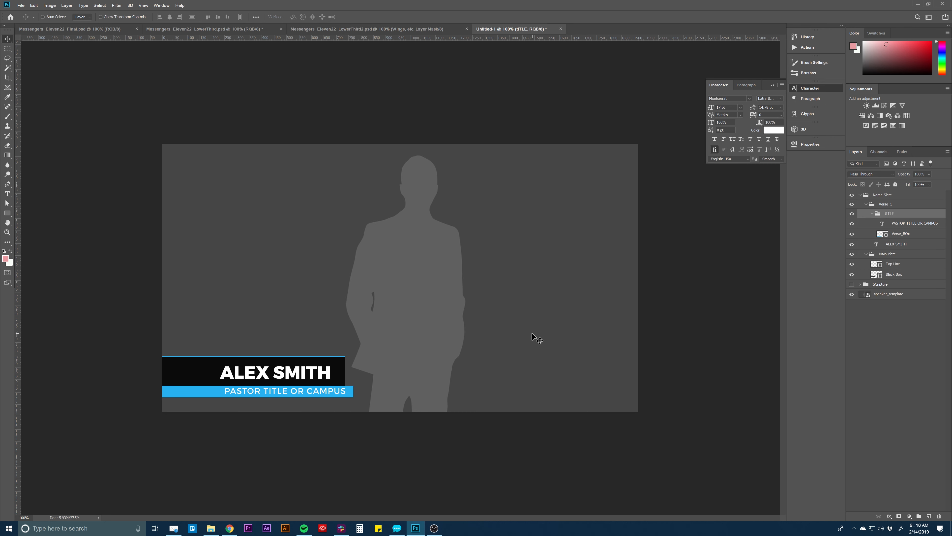
{"action": "left_click", "coordinate": [878, 198]}
{"action": "left_click_drag", "start_coordinate": [458, 334], "coordinate": [428, 333]}
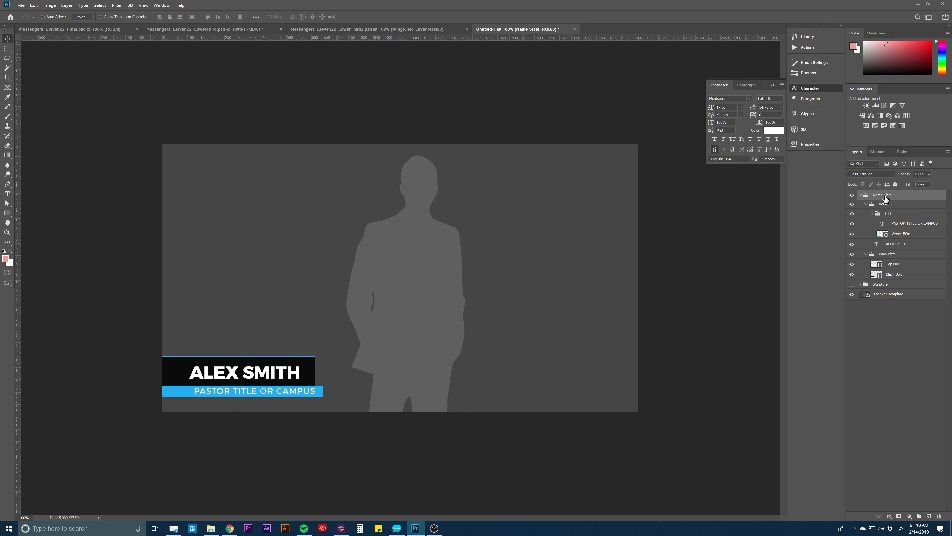
{"action": "left_click", "coordinate": [861, 196]}
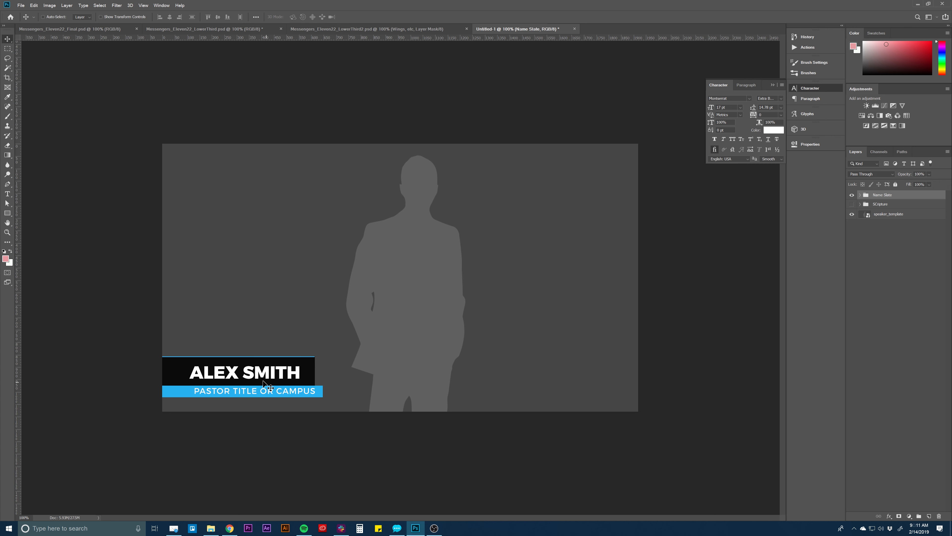
{"action": "left_click_drag", "start_coordinate": [292, 379], "coordinate": [454, 380]}
{"action": "key", "text": "t"}
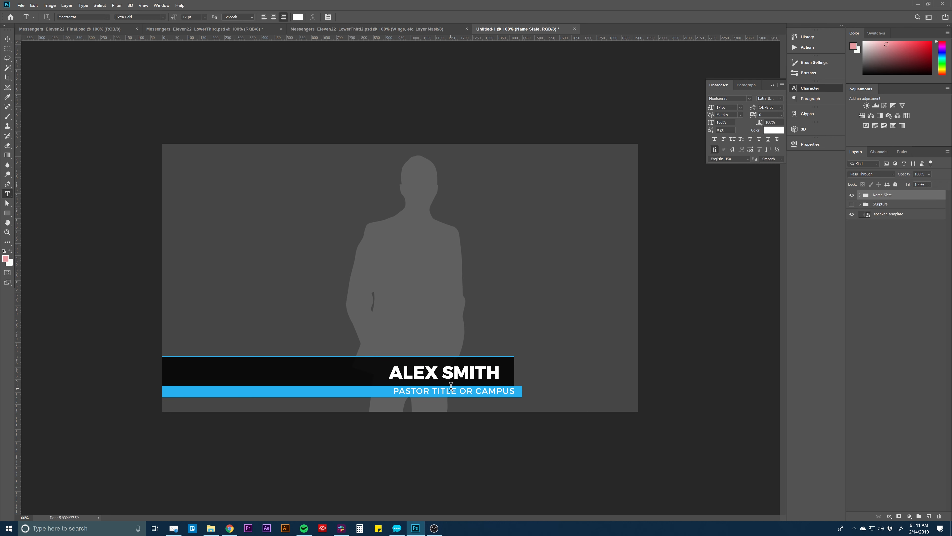
{"action": "left_click", "coordinate": [443, 371]}
{"action": "key", "text": "ctrl+a"}
{"action": "type", "text": "www."}
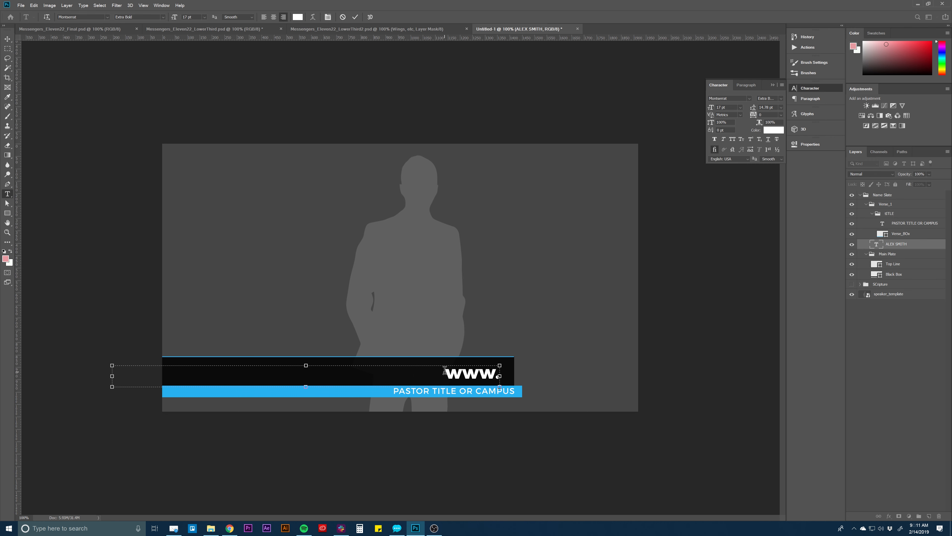
{"action": "type", "text": "pixel"}
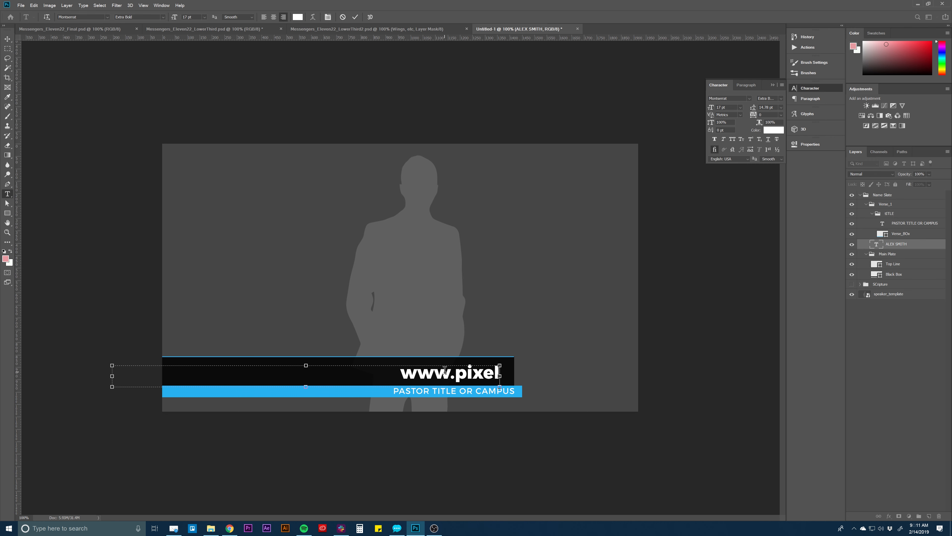
{"action": "type", "text": "preacher.net/"}
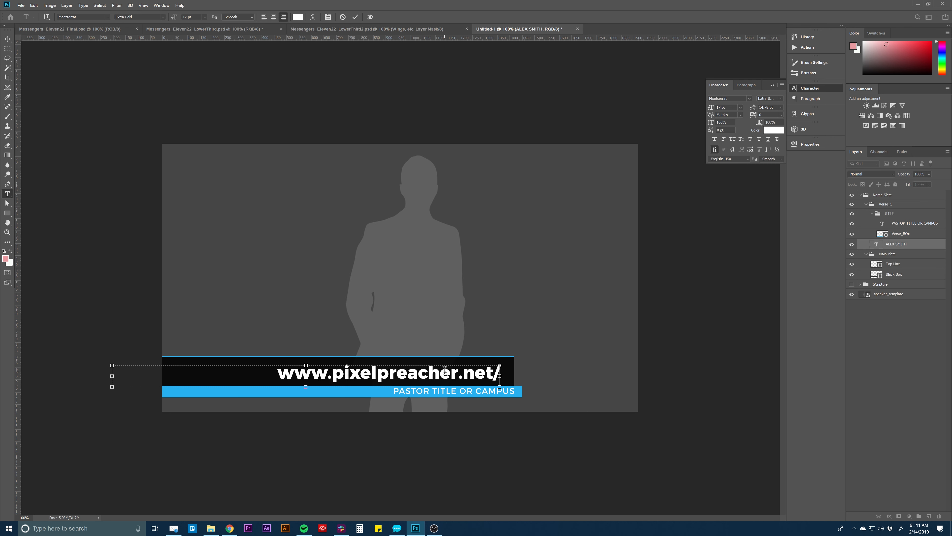
{"action": "type", "text": "series"}
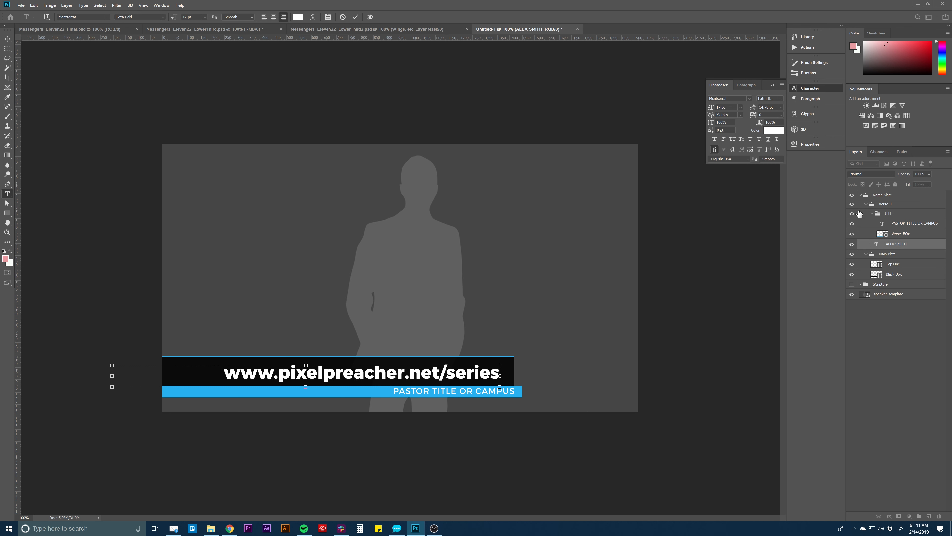
{"action": "left_click", "coordinate": [895, 337]}
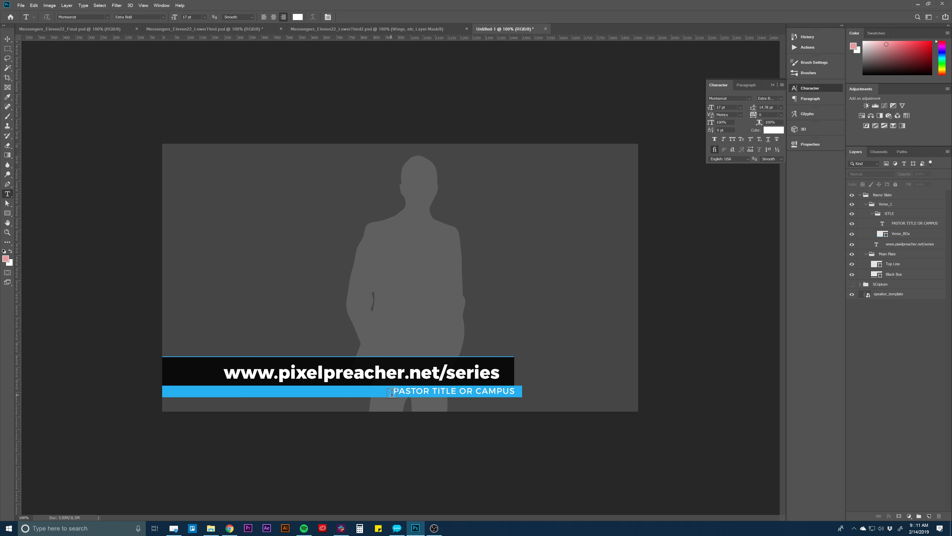
Step: Change the blue bar text to 'check it out!' and reposition the lower third at bottom-left
{"action": "left_click", "coordinate": [405, 392]}
{"action": "key", "text": "ctrl+a"}
{"action": "type", "text": "check"}
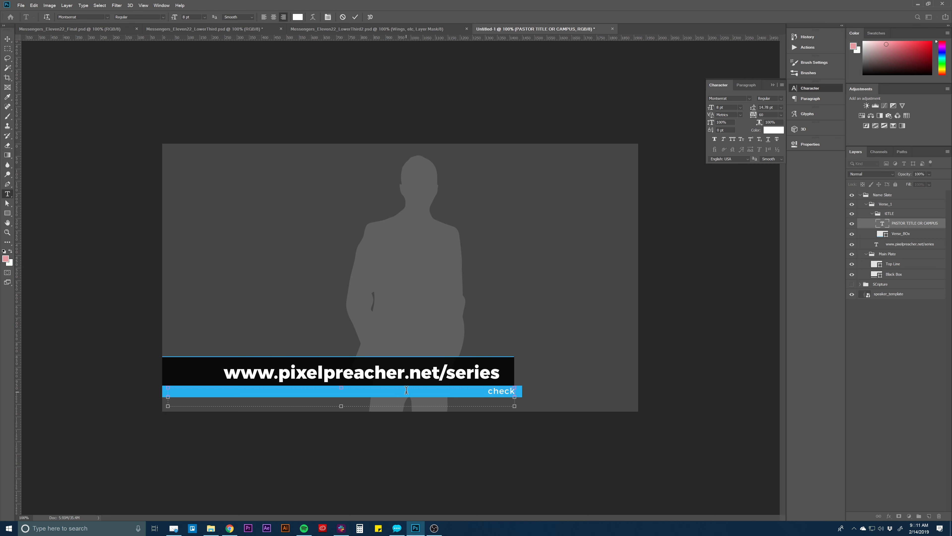
{"action": "type", "text": " it out!"}
{"action": "left_click", "coordinate": [918, 224]}
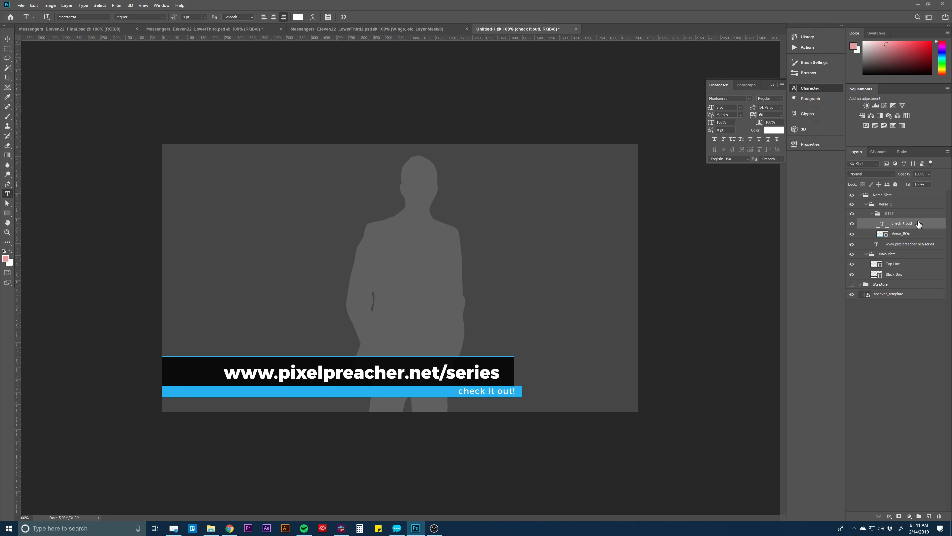
{"action": "left_click", "coordinate": [908, 196]}
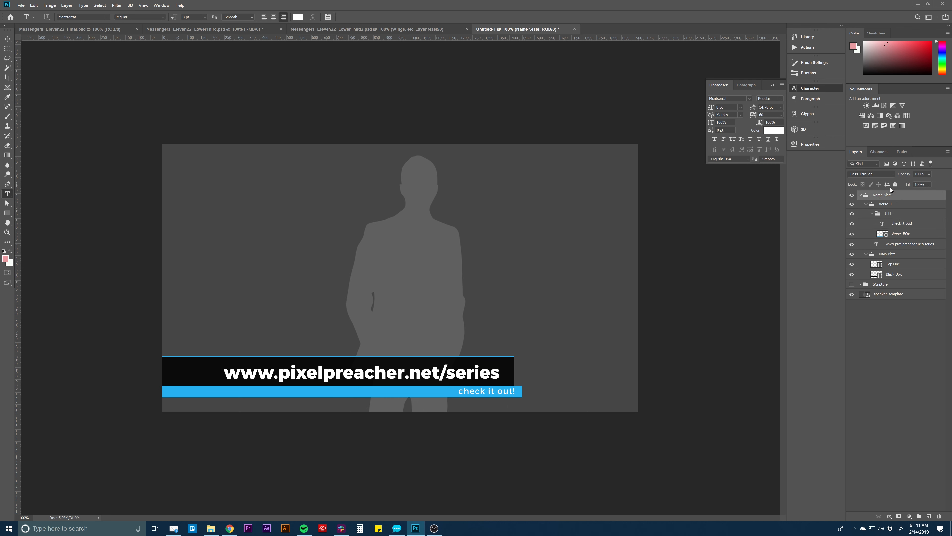
{"action": "key", "text": "v"}
{"action": "left_click_drag", "start_coordinate": [648, 318], "coordinate": [608, 310]}
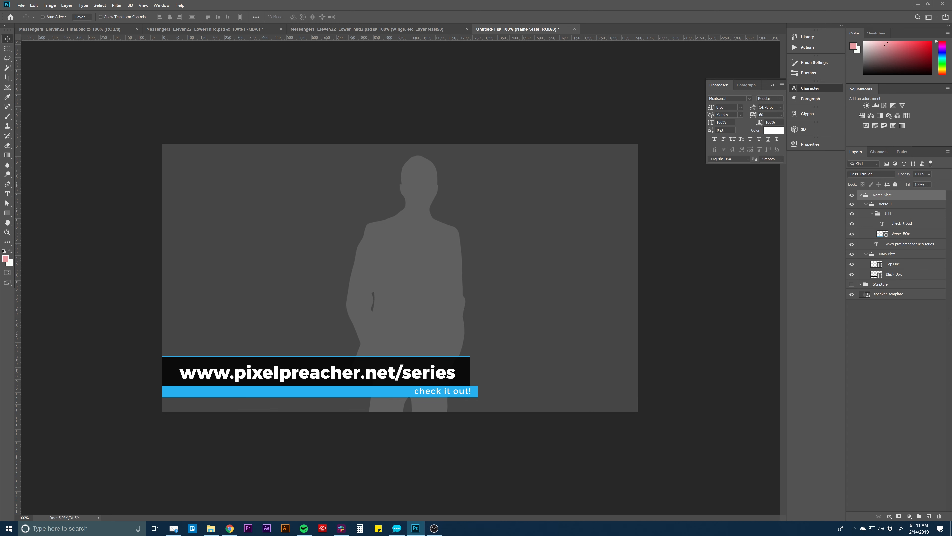
Step: Collapse the Name Slate group and hide the speaker_template silhouette layer
{"action": "left_click", "coordinate": [884, 335]}
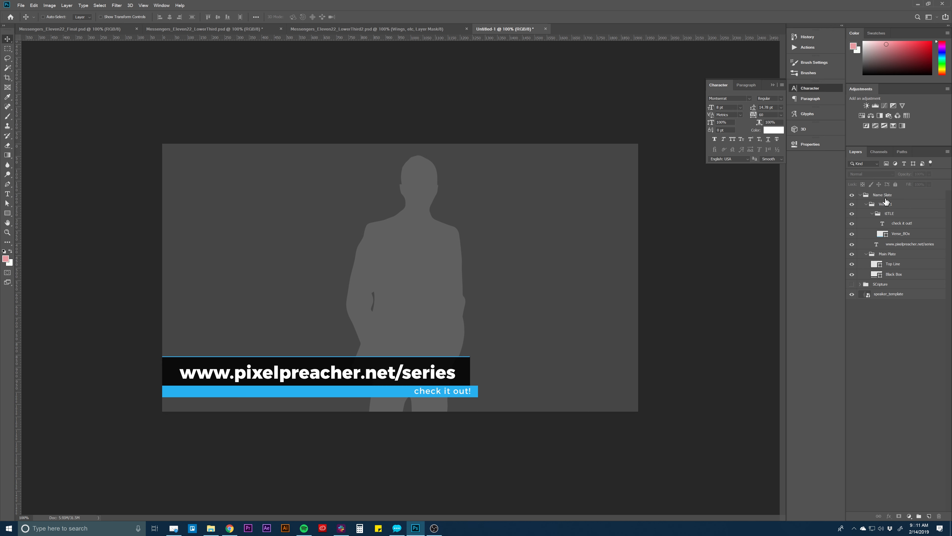
{"action": "left_click", "coordinate": [866, 198]}
{"action": "left_click", "coordinate": [861, 196]}
{"action": "left_click", "coordinate": [866, 233]}
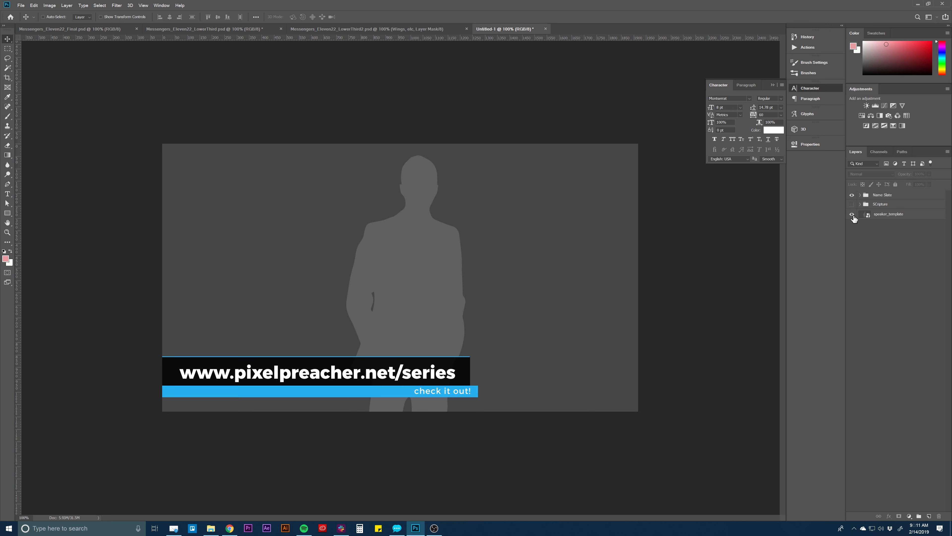
{"action": "left_click", "coordinate": [853, 214]}
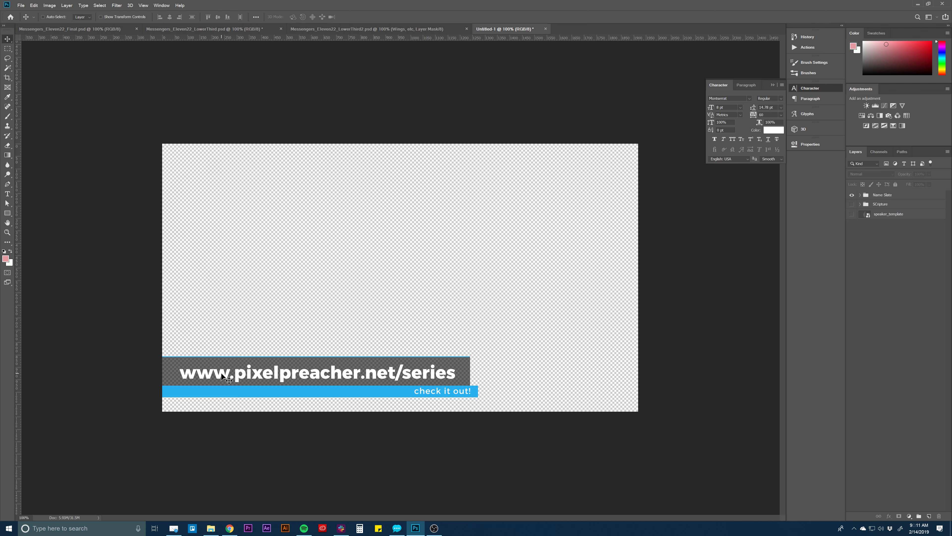
{"action": "left_click", "coordinate": [21, 5]}
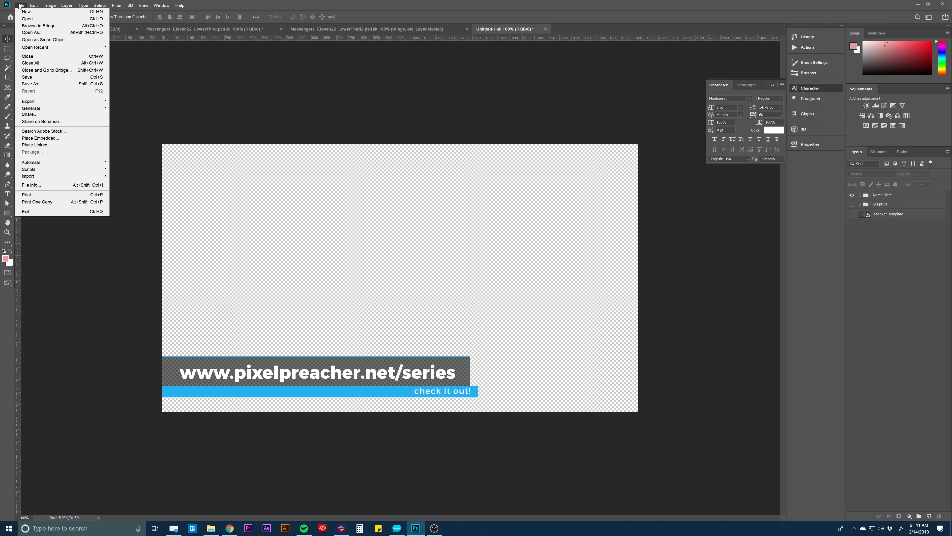
Step: Start a Save As, check the file format list, then cancel without saving
{"action": "left_click", "coordinate": [38, 84]}
{"action": "left_click", "coordinate": [276, 258]}
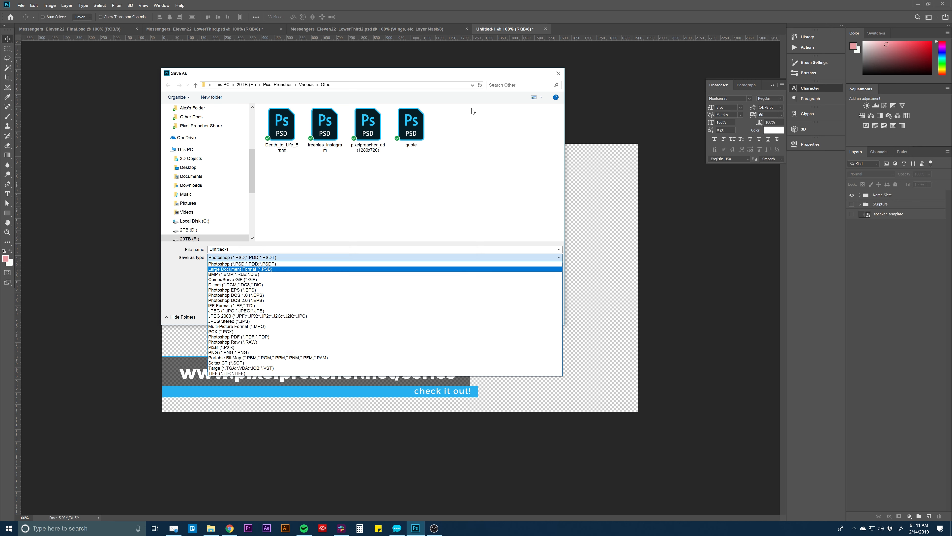
{"action": "left_click", "coordinate": [508, 79]}
{"action": "left_click", "coordinate": [559, 73]}
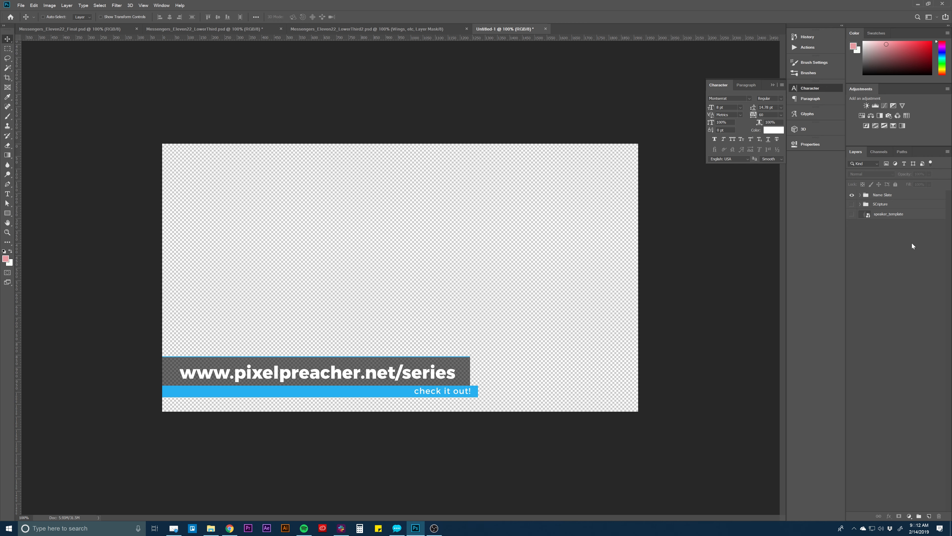
Step: Save the document as basic_LT.psd in a new Desktop folder named Tutorial
{"action": "key", "text": "ctrl+s"}
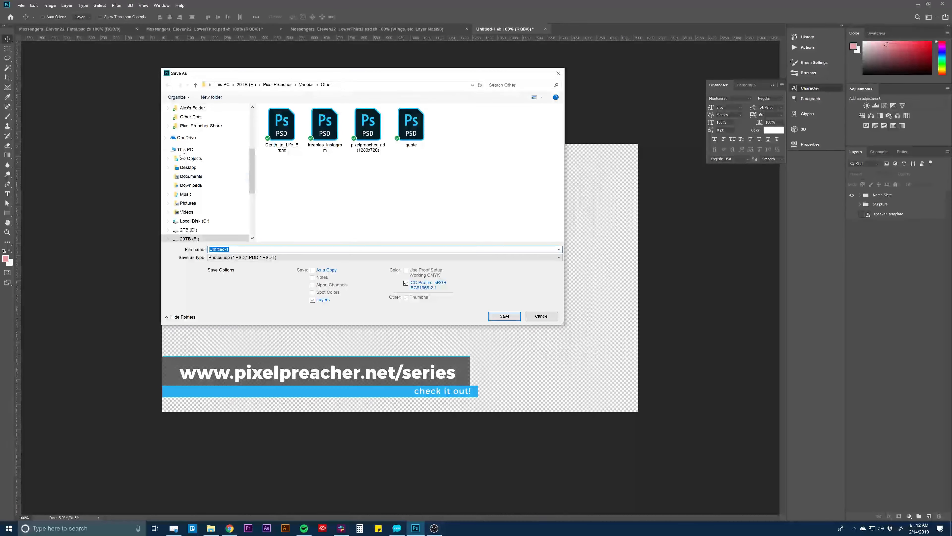
{"action": "left_click", "coordinate": [184, 167]}
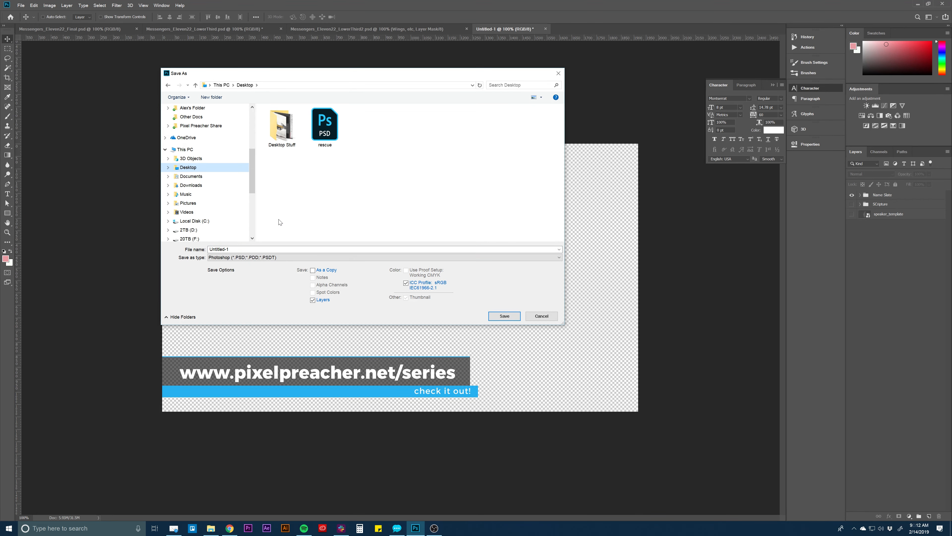
{"action": "key", "text": "ctrl+shift+n"}
{"action": "type", "text": "Tutorial"}
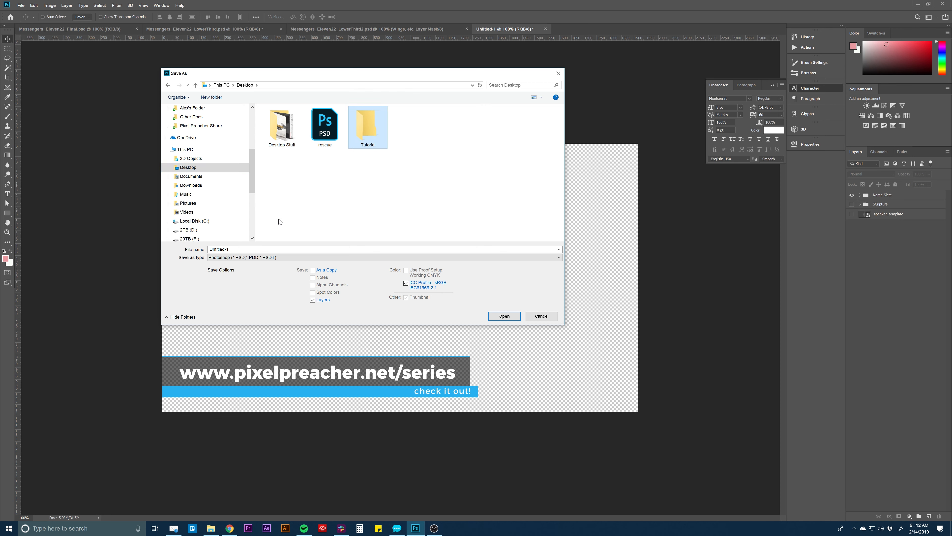
{"action": "key", "text": "Return"}
{"action": "type", "text": "basic_LT"}
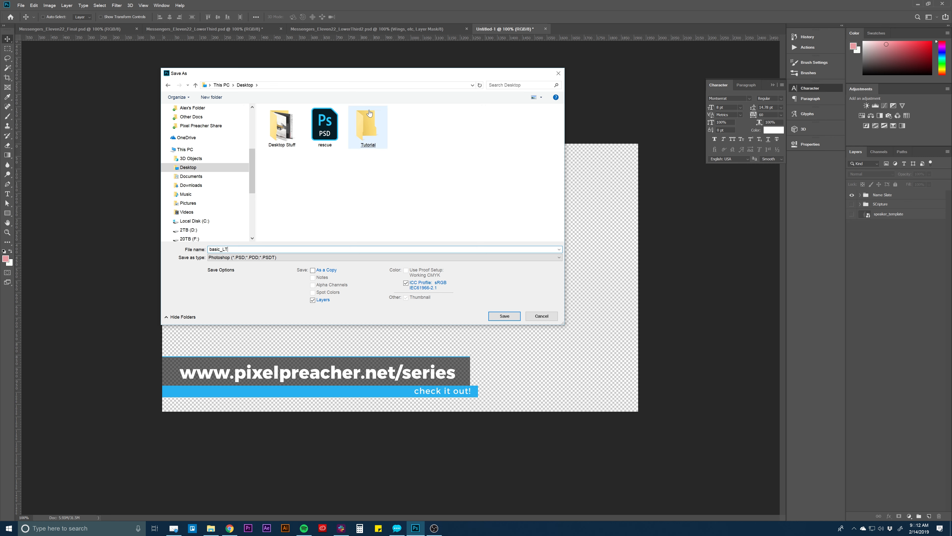
{"action": "double_click", "coordinate": [368, 126]}
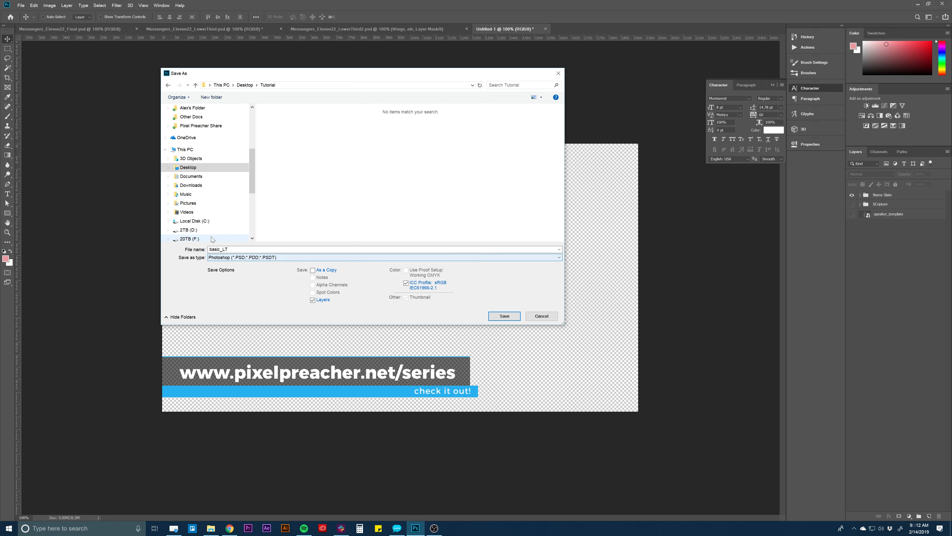
{"action": "left_click", "coordinate": [502, 316]}
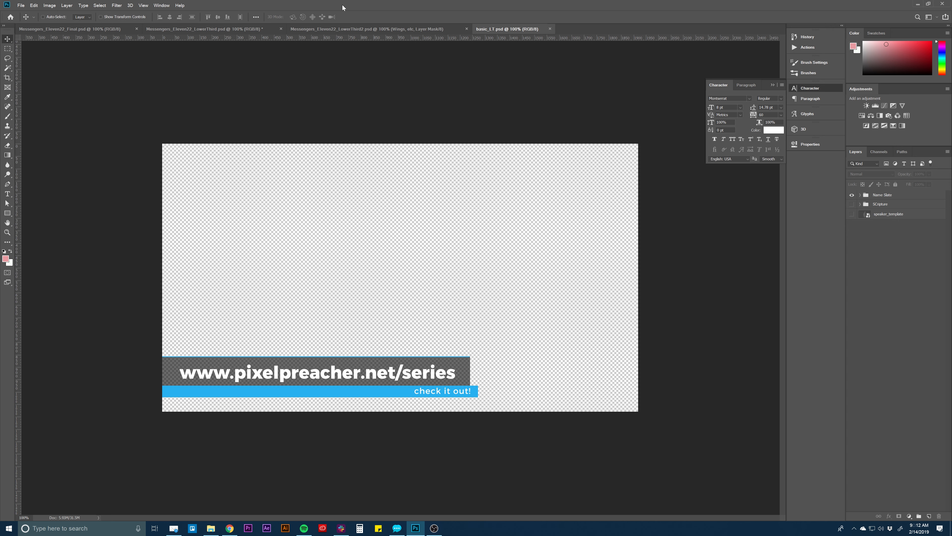
{"action": "left_click", "coordinate": [344, 29]}
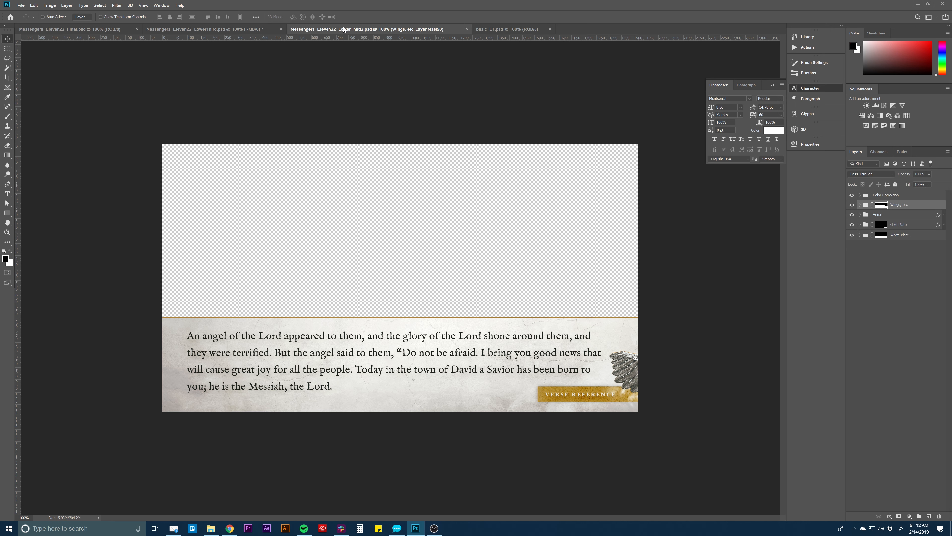
{"action": "left_click", "coordinate": [180, 30]}
{"action": "left_click", "coordinate": [82, 30]}
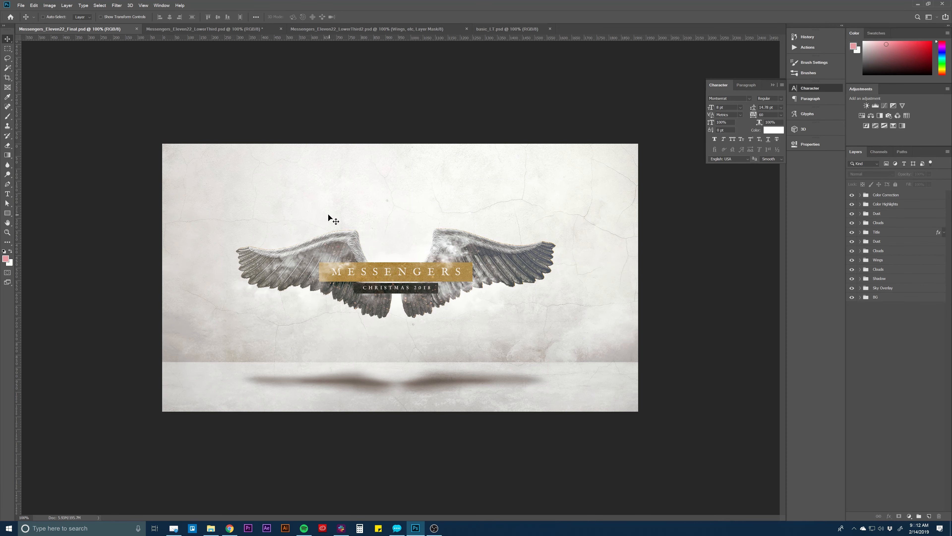
{"action": "left_click", "coordinate": [899, 233]}
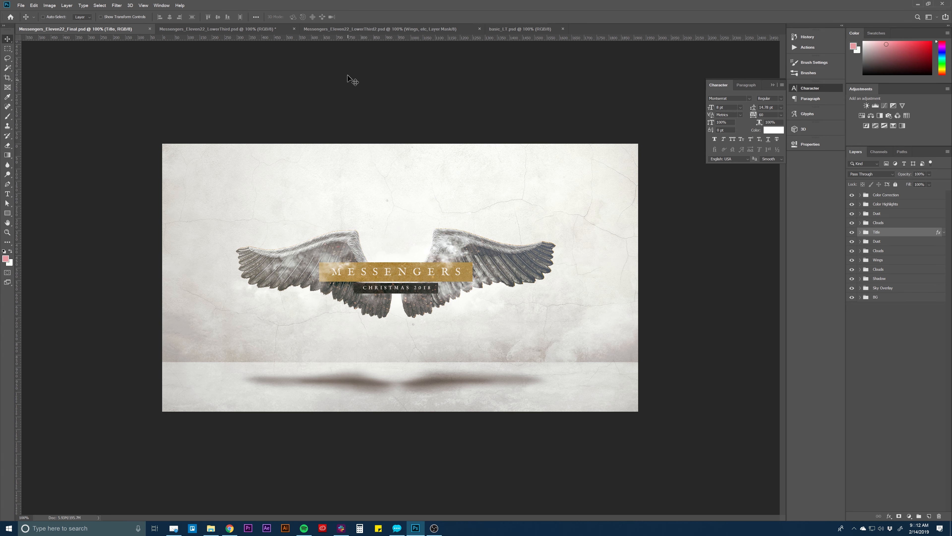
{"action": "left_click", "coordinate": [206, 30]}
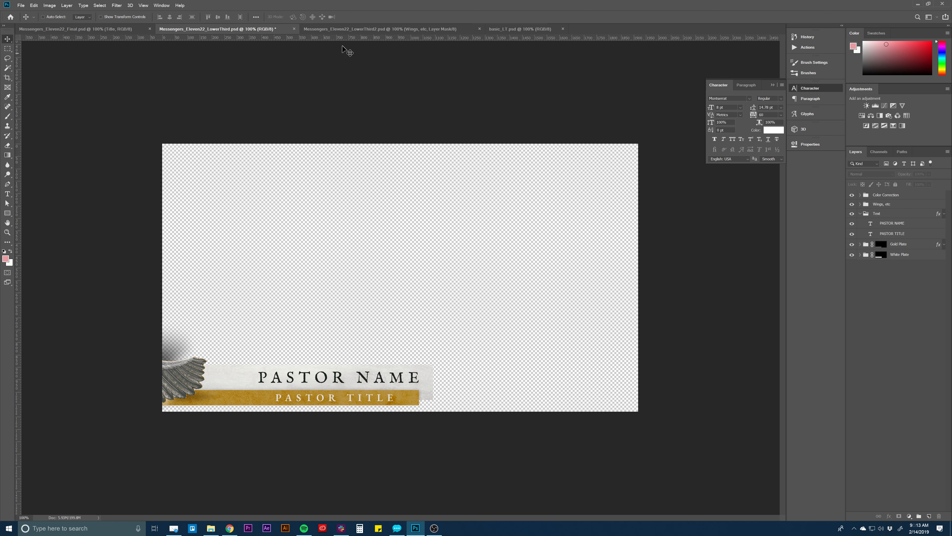
{"action": "left_click", "coordinate": [358, 29]}
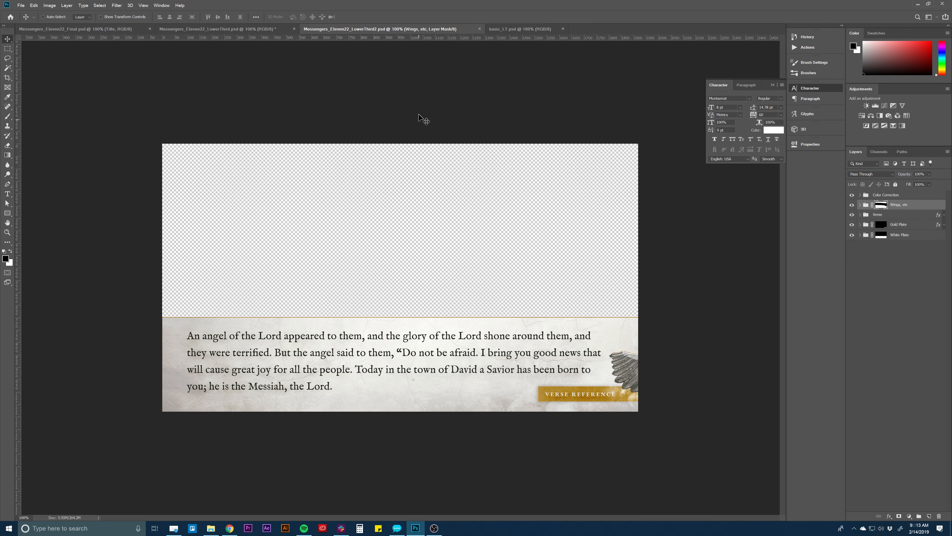
{"action": "left_click", "coordinate": [75, 29]}
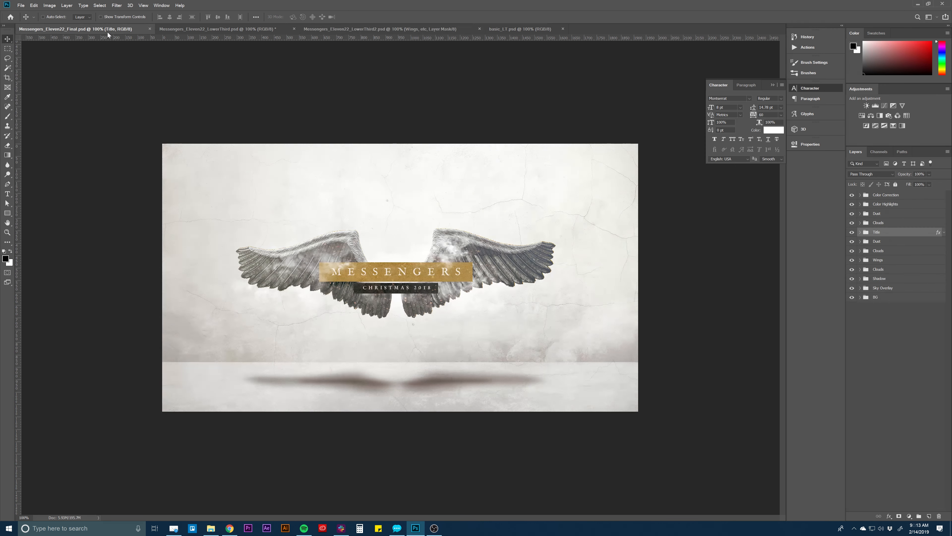
{"action": "left_click", "coordinate": [911, 355]}
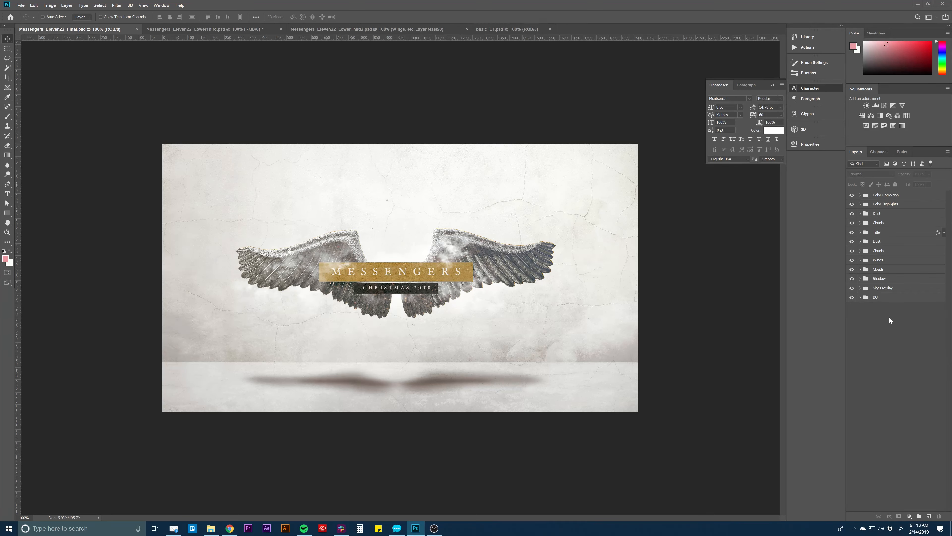
{"action": "left_click", "coordinate": [882, 298]}
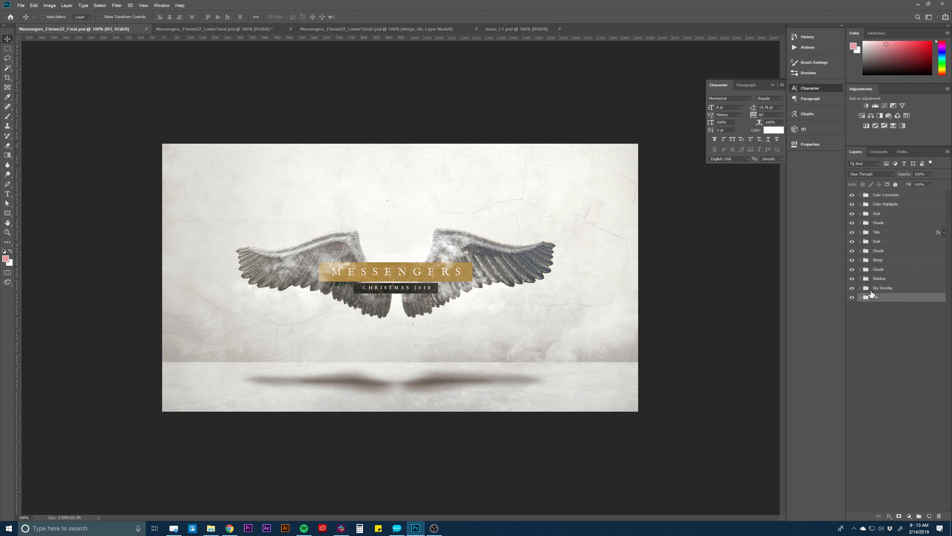
{"action": "left_click", "coordinate": [860, 297]}
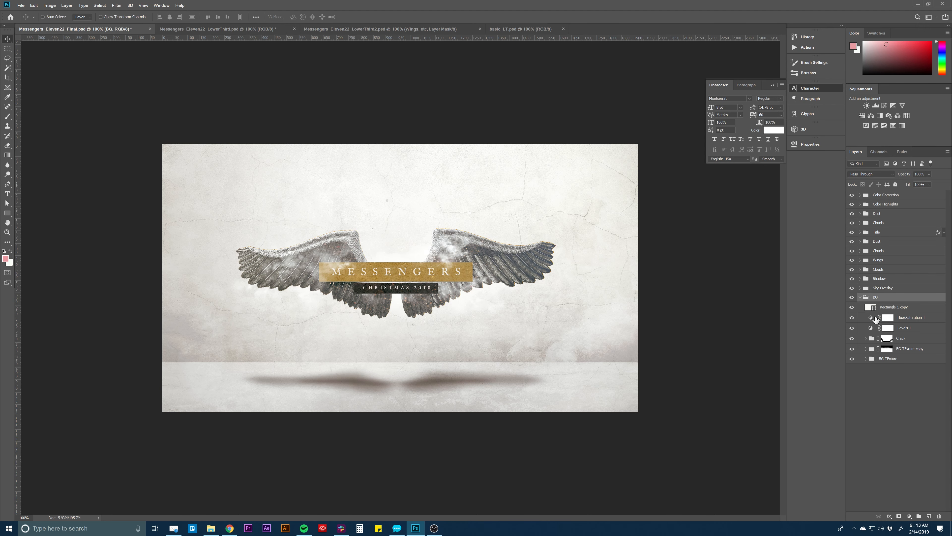
{"action": "left_click", "coordinate": [859, 297]}
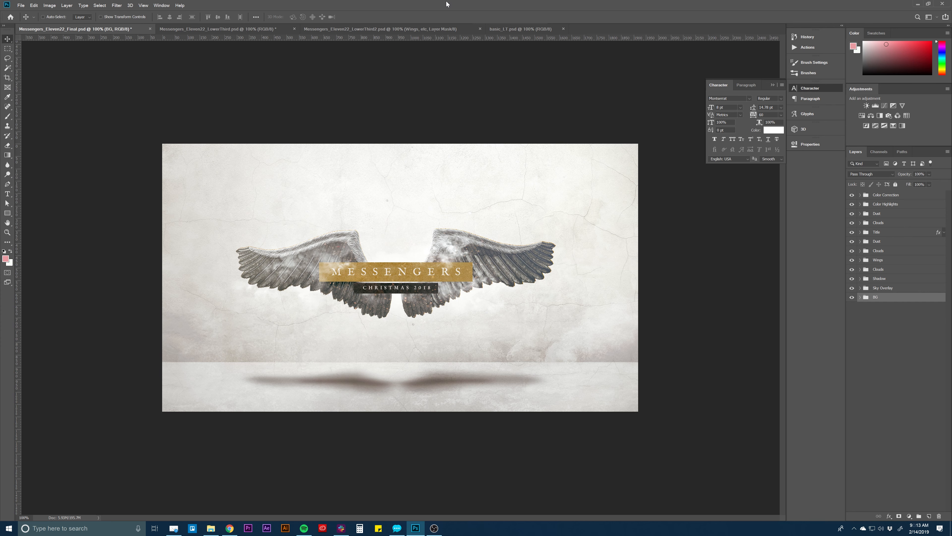
Step: Save a copy of the artwork as Messengers_LT.psd in the Desktop's Tutorial folder
{"action": "key", "text": "ctrl+shift+s"}
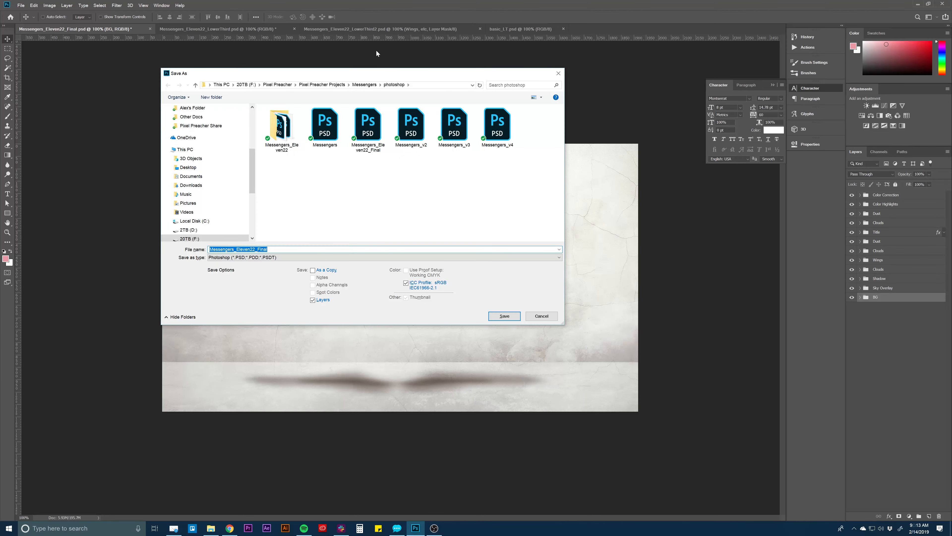
{"action": "scroll", "coordinate": [203, 187], "scroll_direction": "up", "scroll_amount": 3}
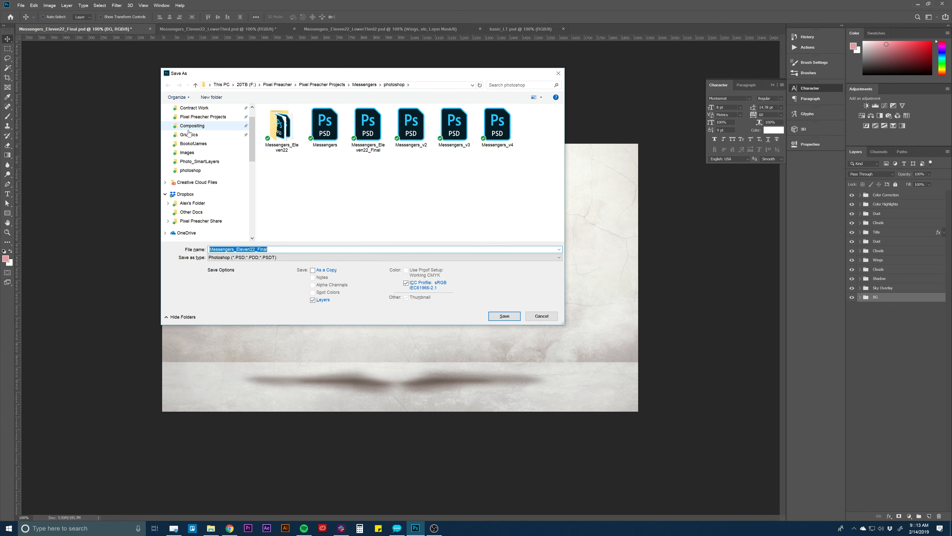
{"action": "scroll", "coordinate": [203, 199], "scroll_direction": "down", "scroll_amount": 3}
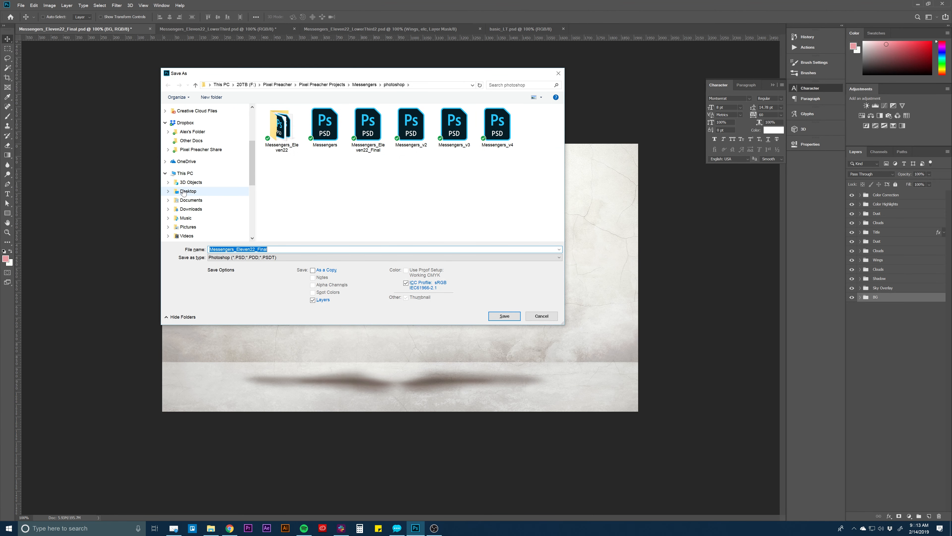
{"action": "left_click", "coordinate": [188, 191]}
{"action": "double_click", "coordinate": [325, 126]}
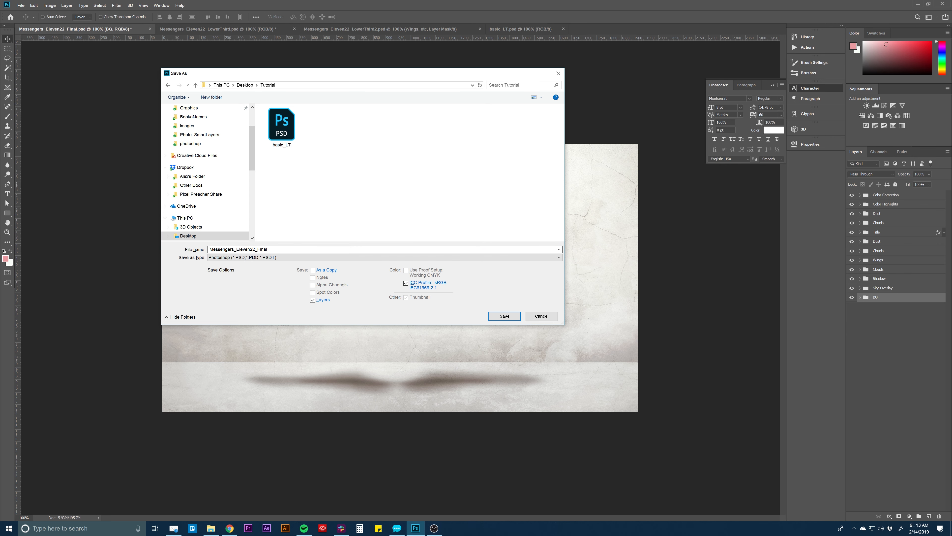
{"action": "double_click", "coordinate": [244, 249]}
{"action": "left_click", "coordinate": [244, 249]}
{"action": "key", "text": "shift+End"}
{"action": "type", "text": "L"}
{"action": "key", "text": "Return"}
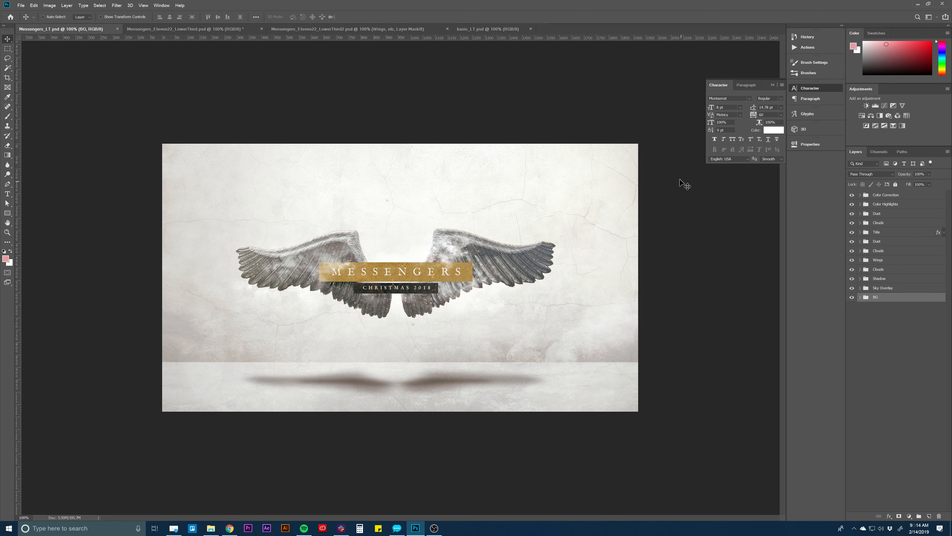
Step: Hide the Shadow, Clouds, Wings, Dust, MESSENGERS title and haze groups
{"action": "left_click", "coordinate": [887, 342]}
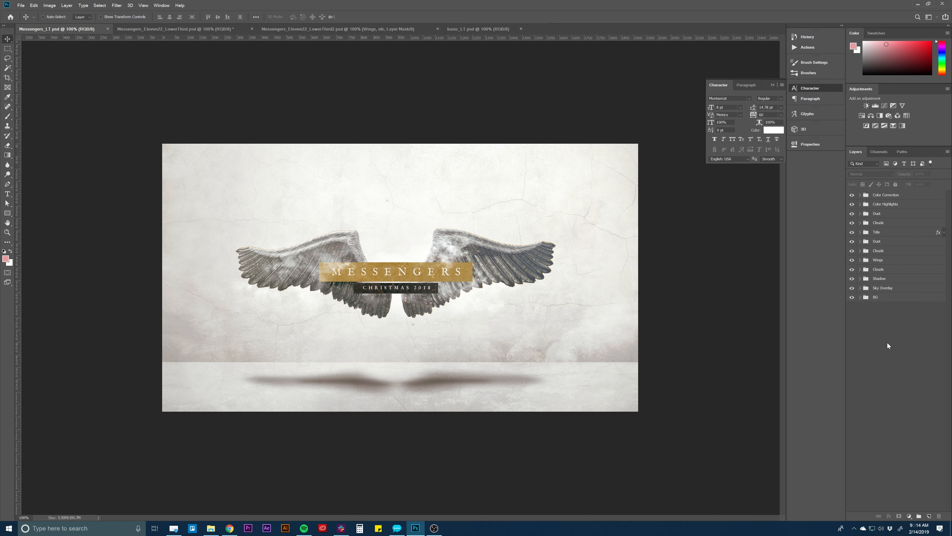
{"action": "left_click", "coordinate": [893, 280]}
{"action": "left_click", "coordinate": [852, 279]}
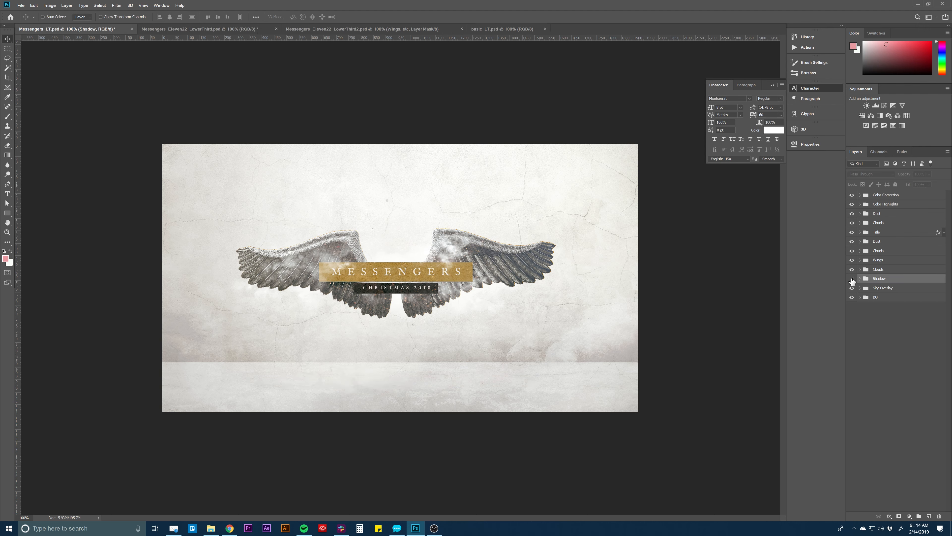
{"action": "left_click", "coordinate": [852, 269]}
{"action": "left_click", "coordinate": [852, 270]}
{"action": "left_click", "coordinate": [852, 270]}
{"action": "left_click", "coordinate": [852, 260]}
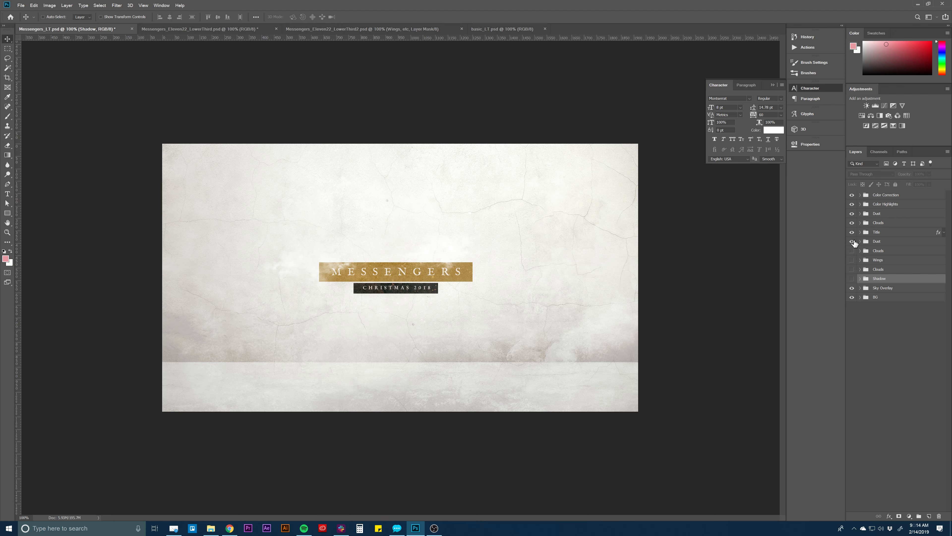
{"action": "left_click", "coordinate": [852, 242]}
{"action": "left_click", "coordinate": [853, 233]}
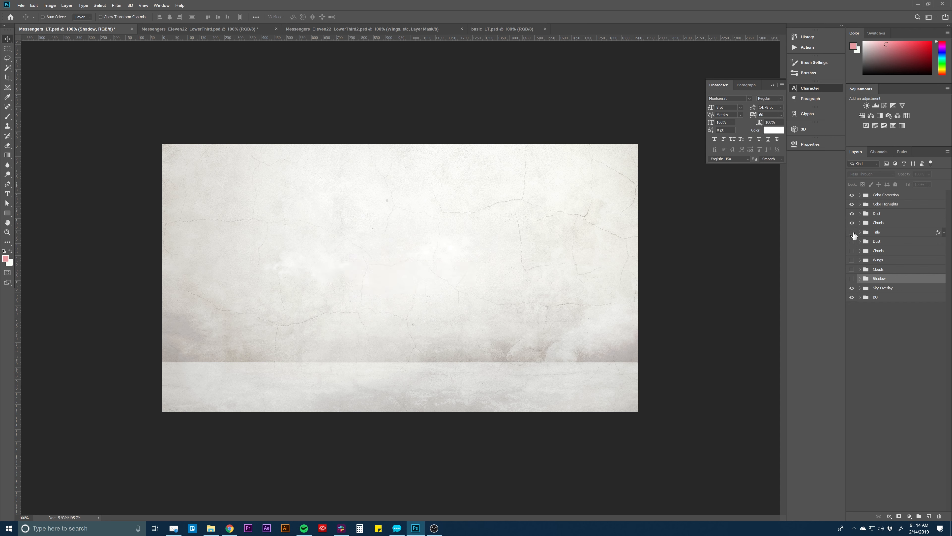
{"action": "left_click", "coordinate": [852, 223]}
{"action": "left_click", "coordinate": [852, 214]}
Step: Move the Color Highlights group down to sit just above Sky Overlay
{"action": "left_click", "coordinate": [860, 205]}
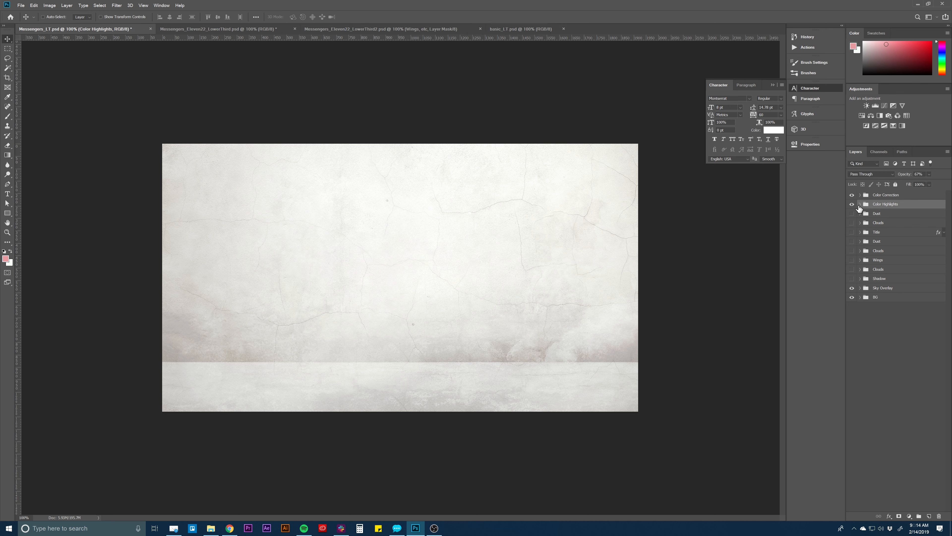
{"action": "left_click", "coordinate": [860, 204]}
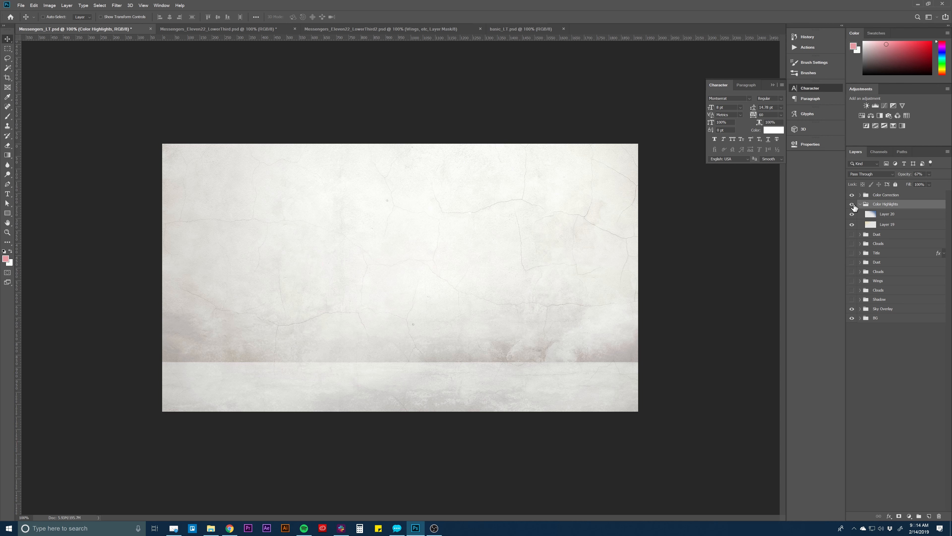
{"action": "left_click", "coordinate": [860, 204]}
{"action": "left_click", "coordinate": [852, 204]}
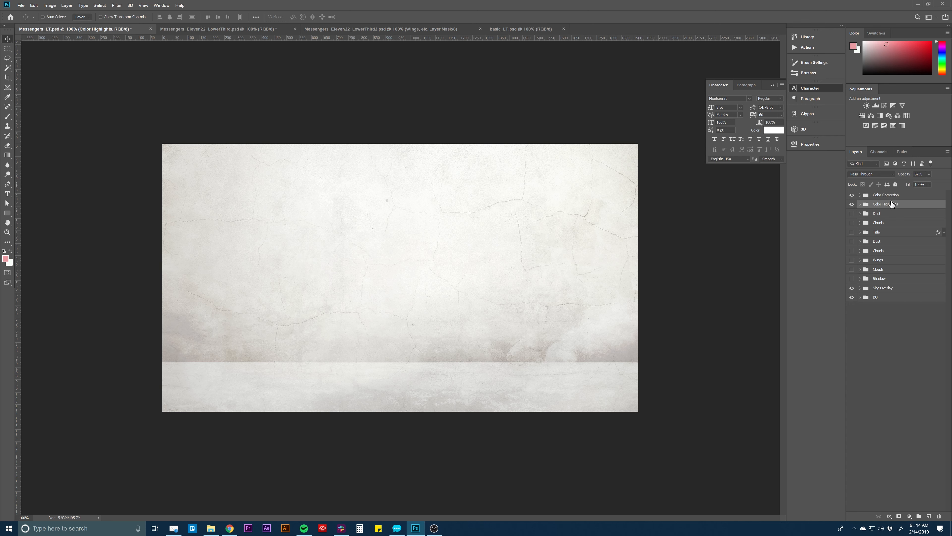
{"action": "left_click_drag", "start_coordinate": [891, 205], "coordinate": [895, 287]}
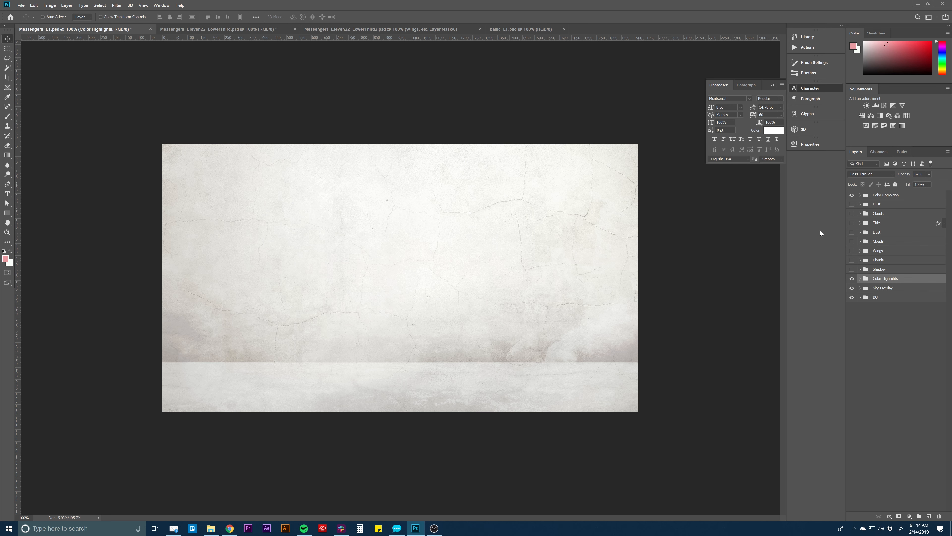
{"action": "left_click", "coordinate": [900, 195]}
{"action": "left_click", "coordinate": [860, 195]}
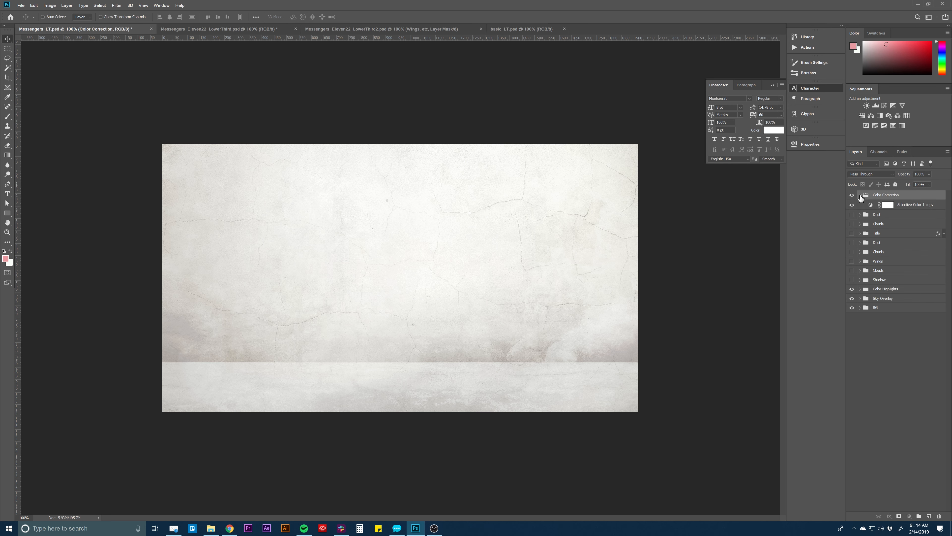
{"action": "left_click", "coordinate": [860, 194]}
{"action": "left_click", "coordinate": [888, 319]}
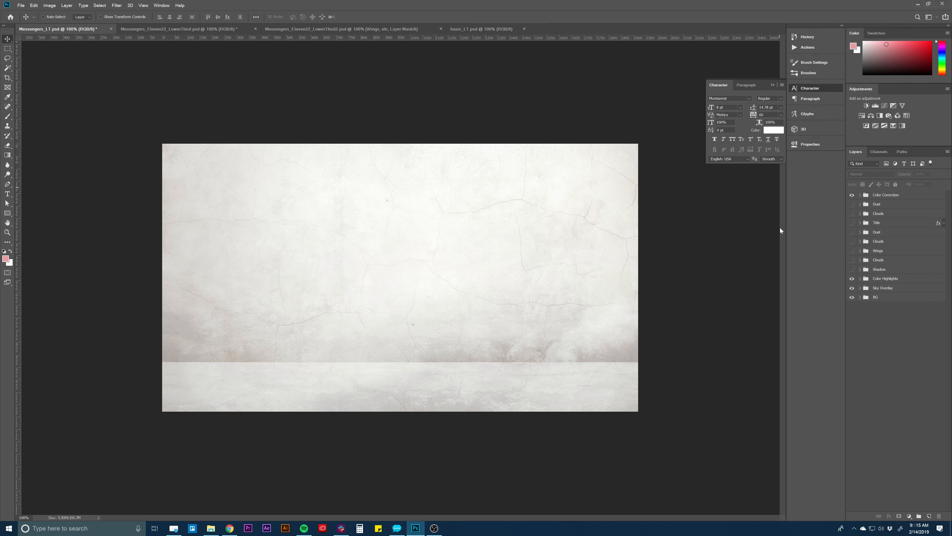
Step: Hide the Color Highlights group, leaving Sky Overlay visible
{"action": "left_click", "coordinate": [887, 279]}
{"action": "left_click", "coordinate": [852, 279]}
{"action": "left_click", "coordinate": [853, 279]}
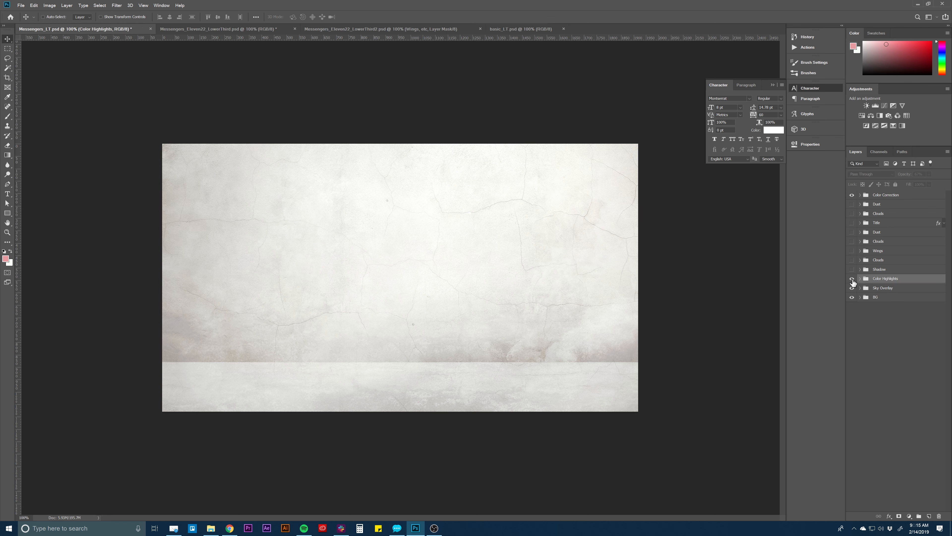
{"action": "left_click", "coordinate": [852, 279]}
{"action": "left_click", "coordinate": [885, 289]}
{"action": "left_click", "coordinate": [852, 289]}
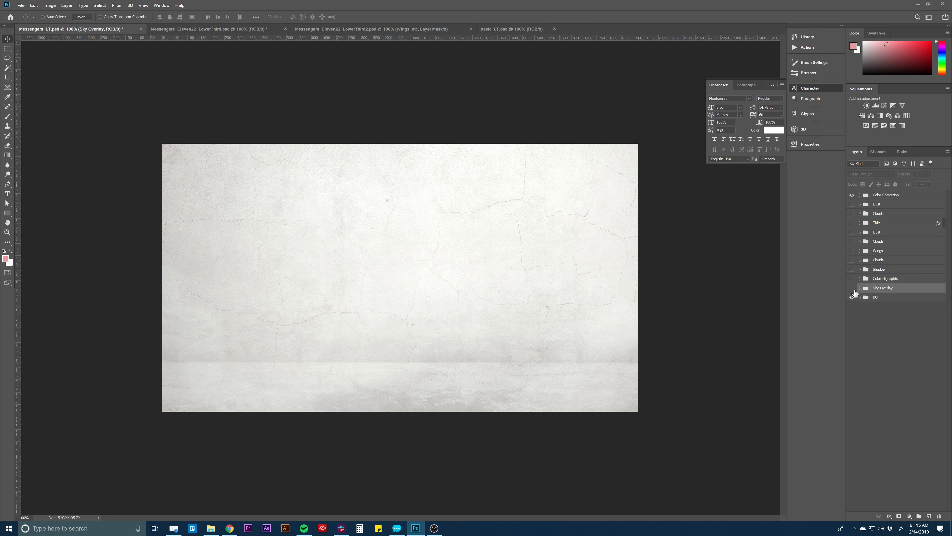
{"action": "left_click", "coordinate": [852, 288]}
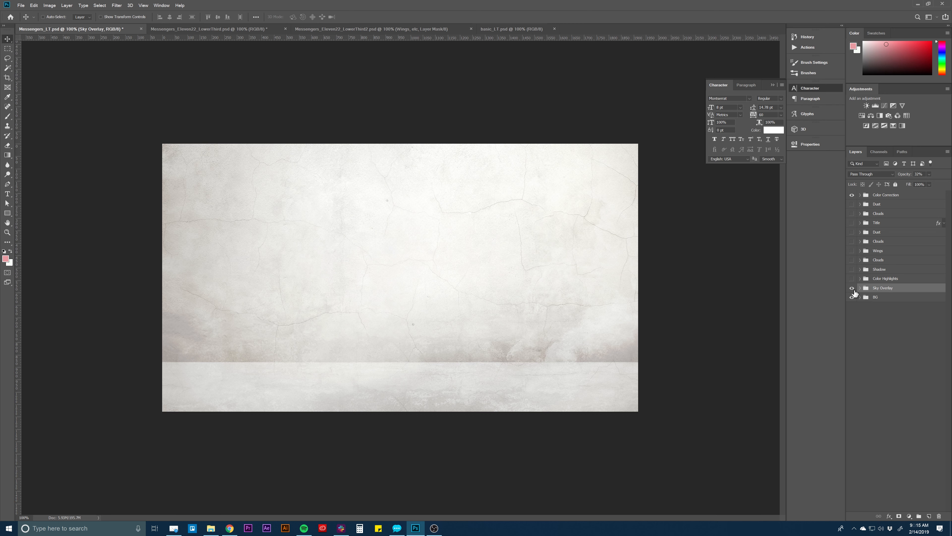
Step: Group the Sky Overlay and BG layers with Ctrl+G and name the group 'Main BG'
{"action": "left_click", "coordinate": [882, 299], "text": "shift"}
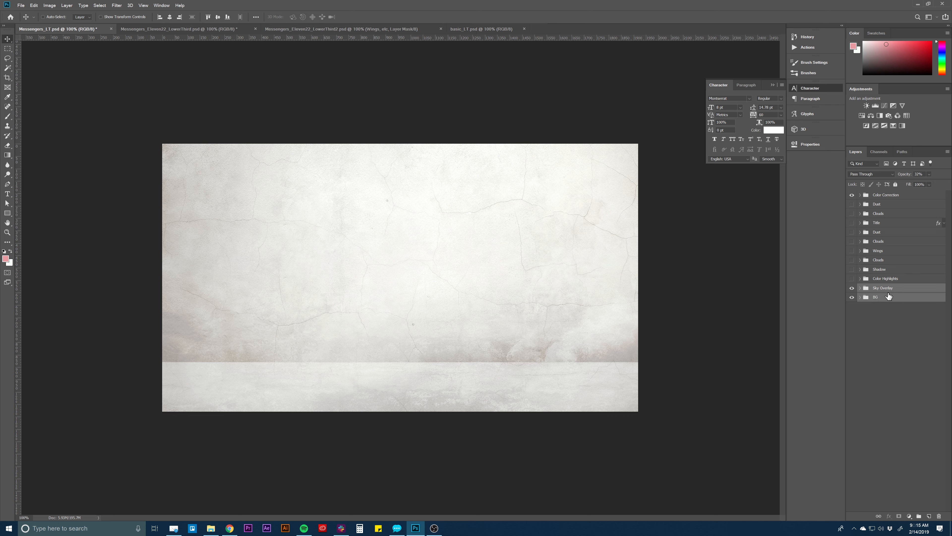
{"action": "key", "text": "ctrl+g"}
{"action": "double_click", "coordinate": [879, 287]}
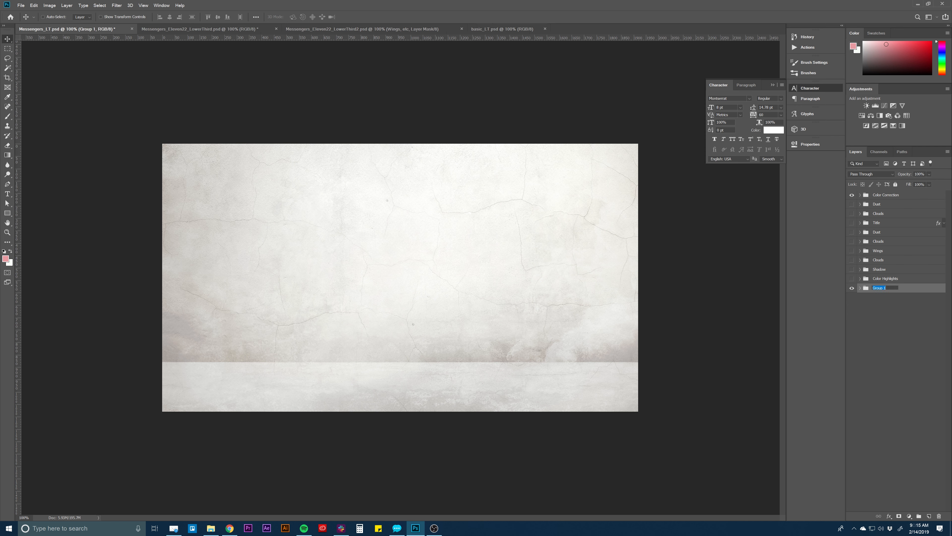
{"action": "type", "text": "Main BG"}
{"action": "key", "text": "Return"}
Step: Select the Main BG group, choose the Rectangular Marquee tool, and review the group's contents
{"action": "left_click", "coordinate": [894, 280], "text": "shift"}
{"action": "left_click", "coordinate": [887, 295]}
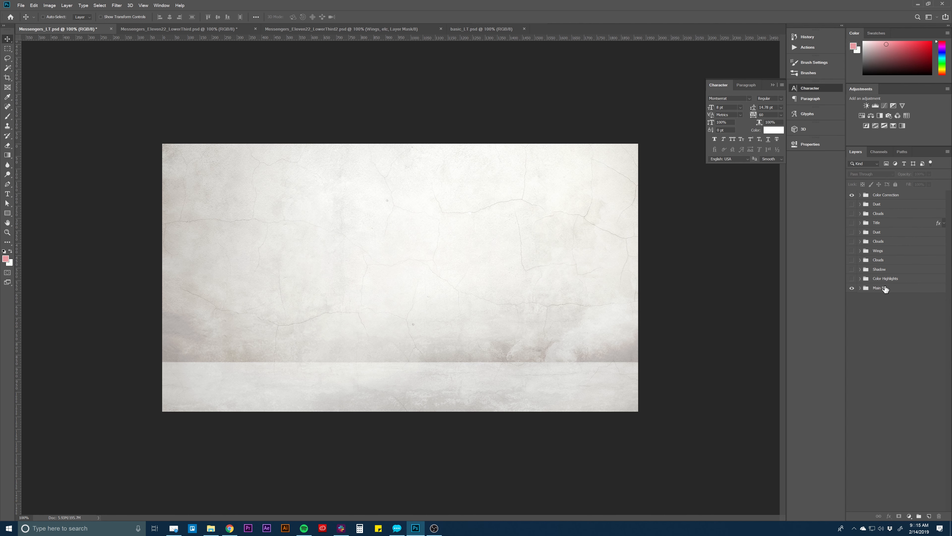
{"action": "left_click", "coordinate": [883, 289]}
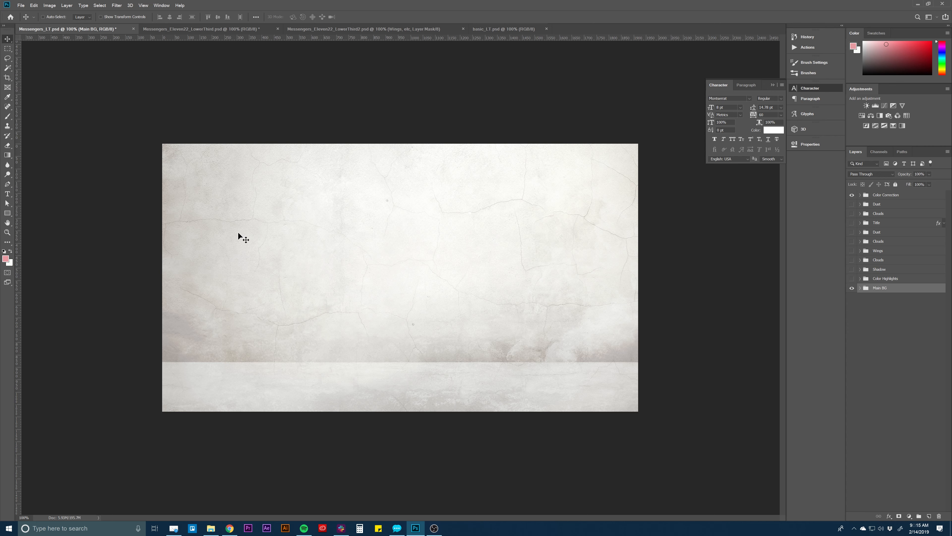
{"action": "left_click", "coordinate": [7, 48]}
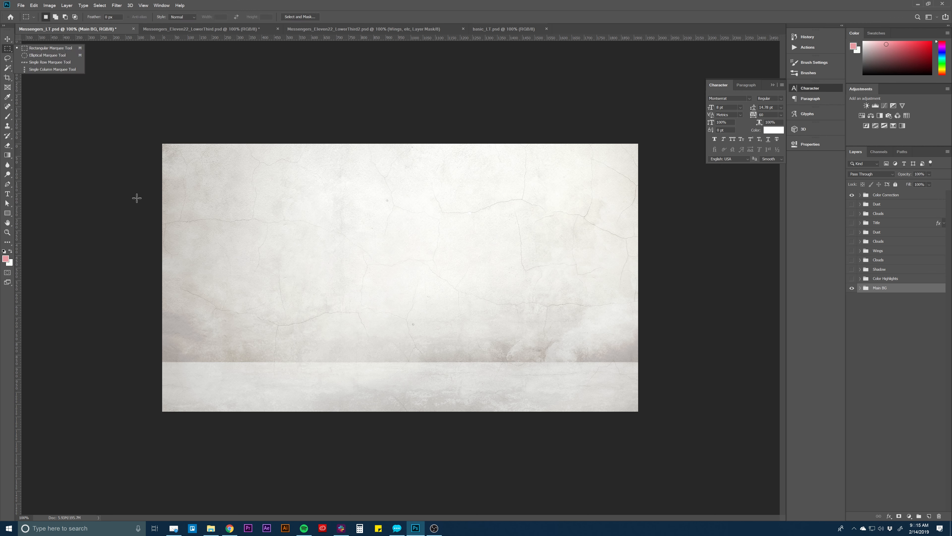
{"action": "left_click", "coordinate": [929, 290]}
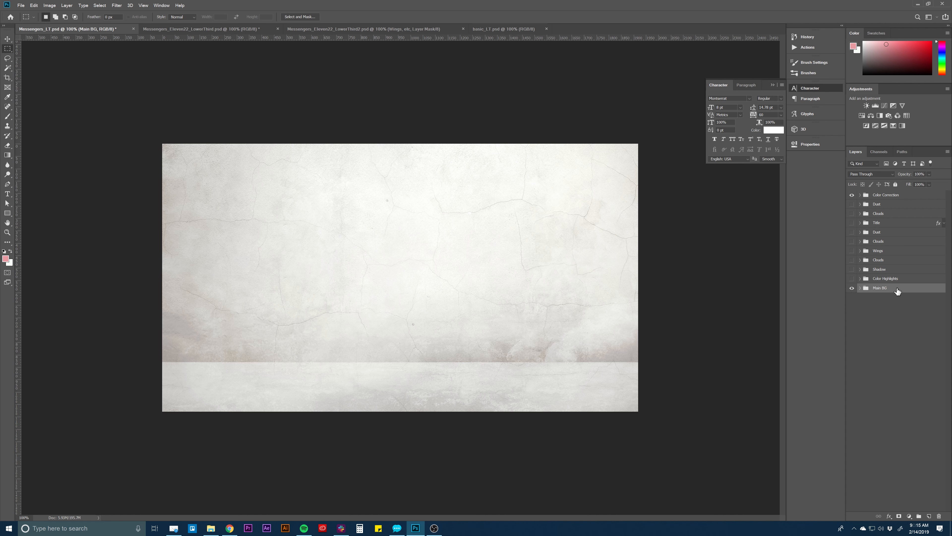
{"action": "left_click", "coordinate": [860, 289]}
{"action": "left_click", "coordinate": [860, 288]}
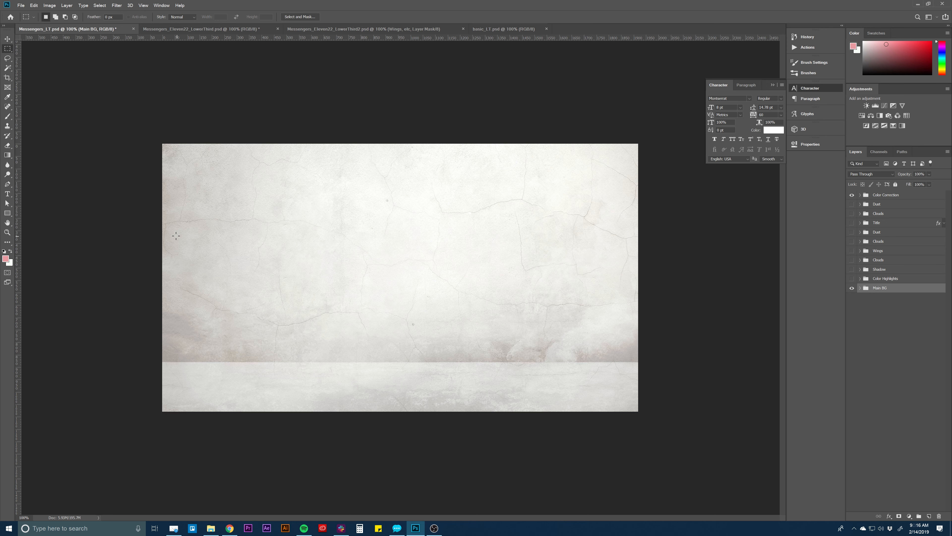
Step: Mask the Main BG group to a wide horizontal band and drag the band down to the lower frame
{"action": "left_click_drag", "start_coordinate": [162, 199], "coordinate": [643, 342]}
{"action": "left_click", "coordinate": [900, 517]}
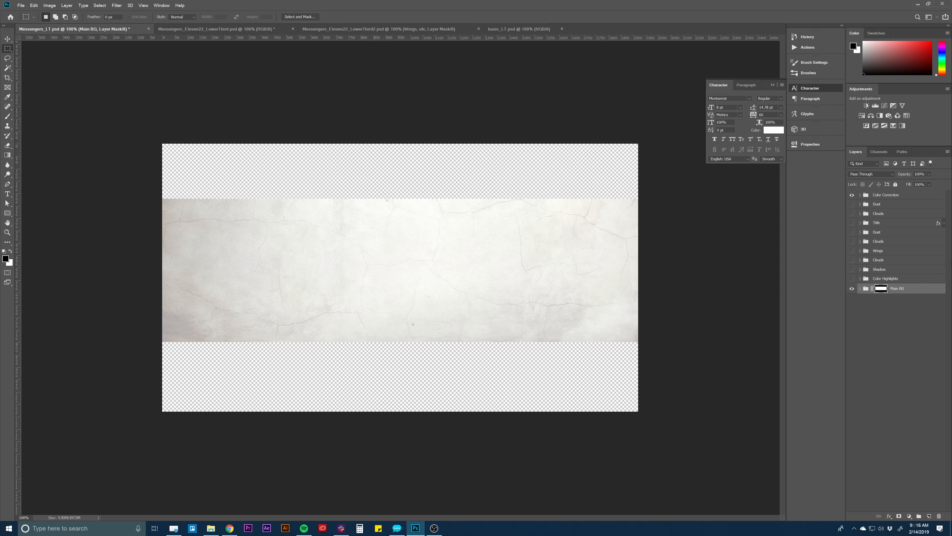
{"action": "key", "text": "v"}
{"action": "left_click_drag", "start_coordinate": [399, 258], "coordinate": [400, 362]}
{"action": "left_click", "coordinate": [900, 338]}
{"action": "left_click", "coordinate": [852, 223]}
Step: Set the Rectangle tool's fill to the gold sampled from the MESSENGERS bar
{"action": "left_click", "coordinate": [852, 223]}
{"action": "left_click", "coordinate": [852, 223]}
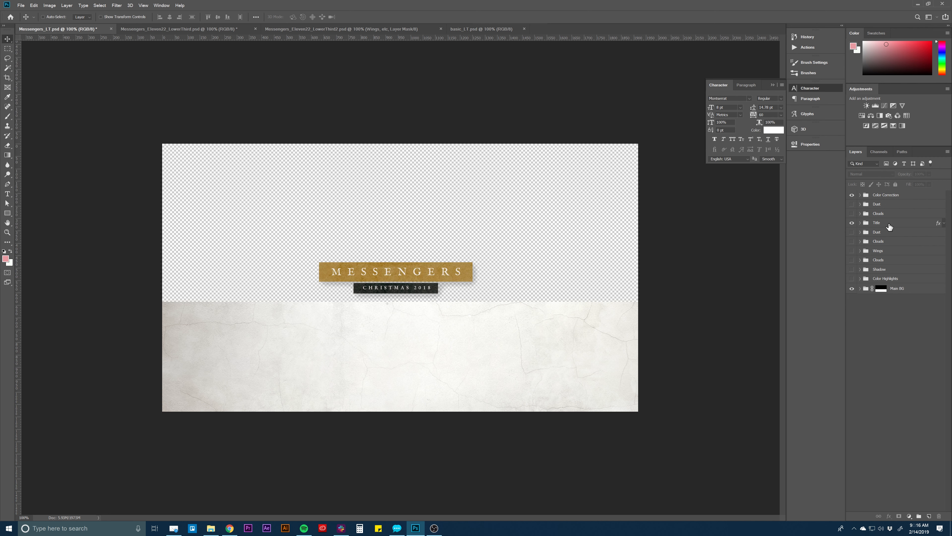
{"action": "left_click", "coordinate": [7, 212]}
{"action": "left_click", "coordinate": [80, 17]}
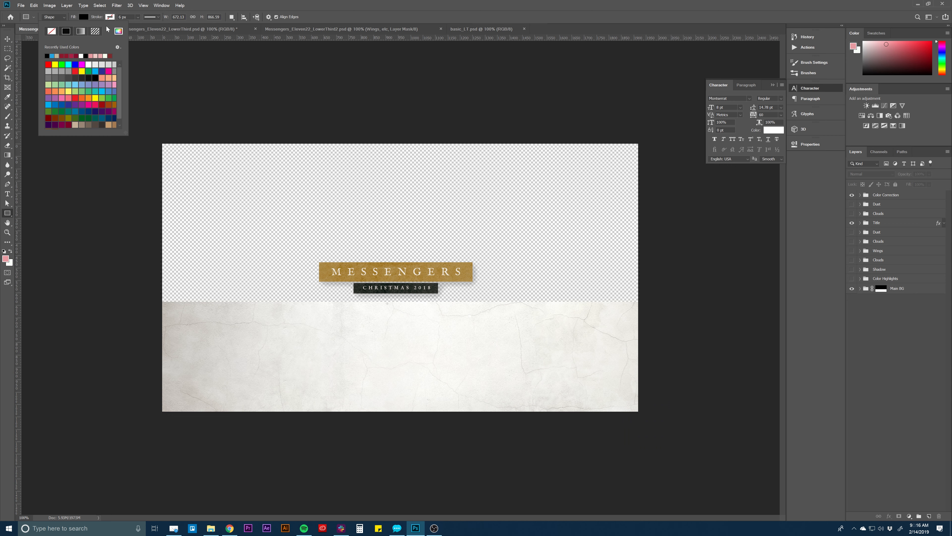
{"action": "left_click", "coordinate": [119, 32]}
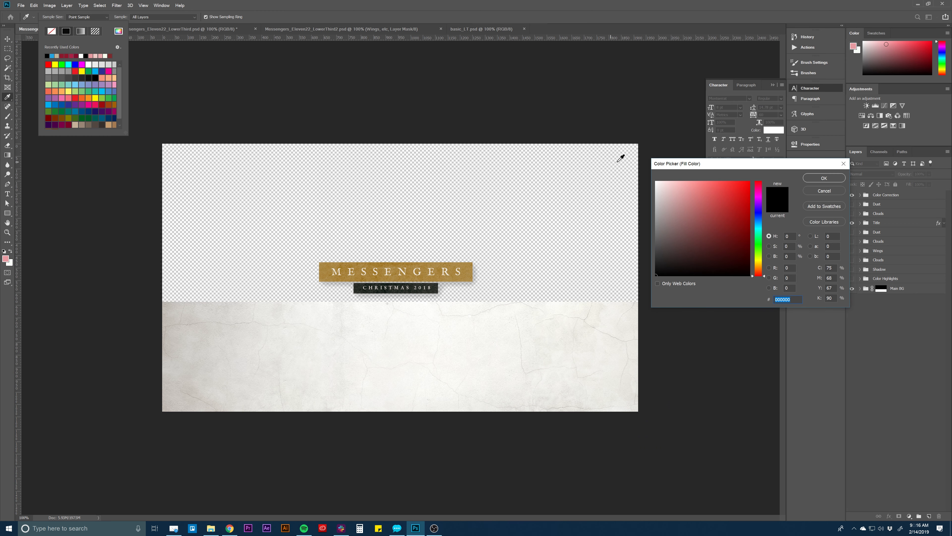
{"action": "left_click", "coordinate": [407, 265]}
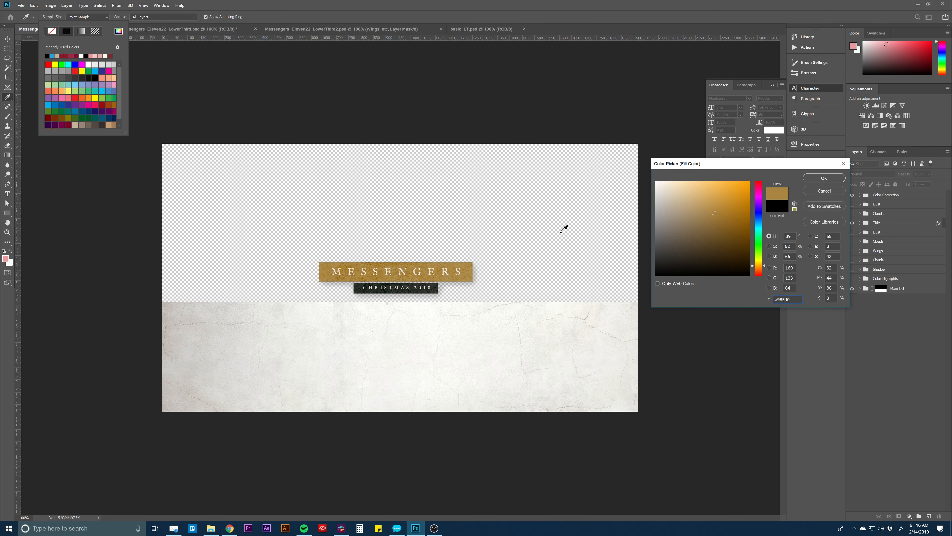
{"action": "left_click", "coordinate": [816, 177]}
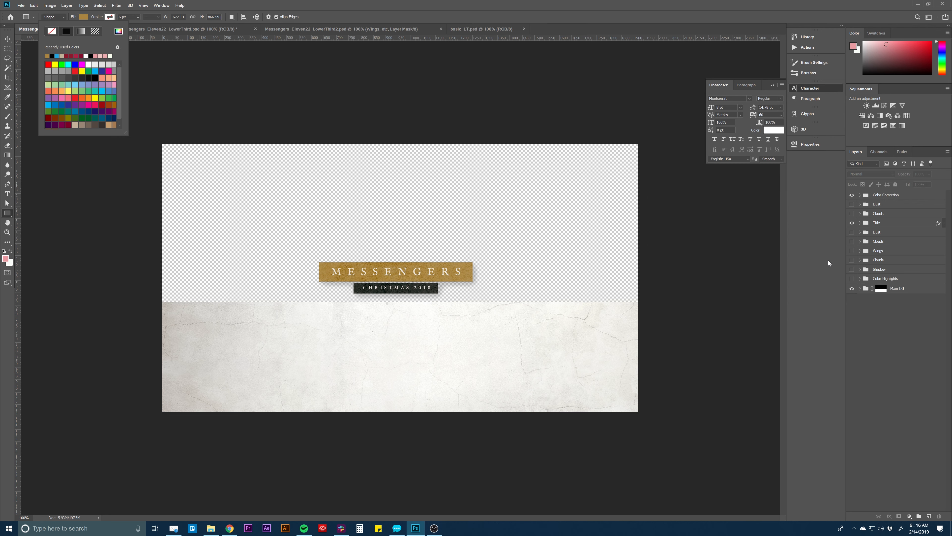
{"action": "left_click", "coordinate": [902, 289]}
Step: Draw a thin gold line across the frame and move it into the Main BG group
{"action": "left_click", "coordinate": [902, 289]}
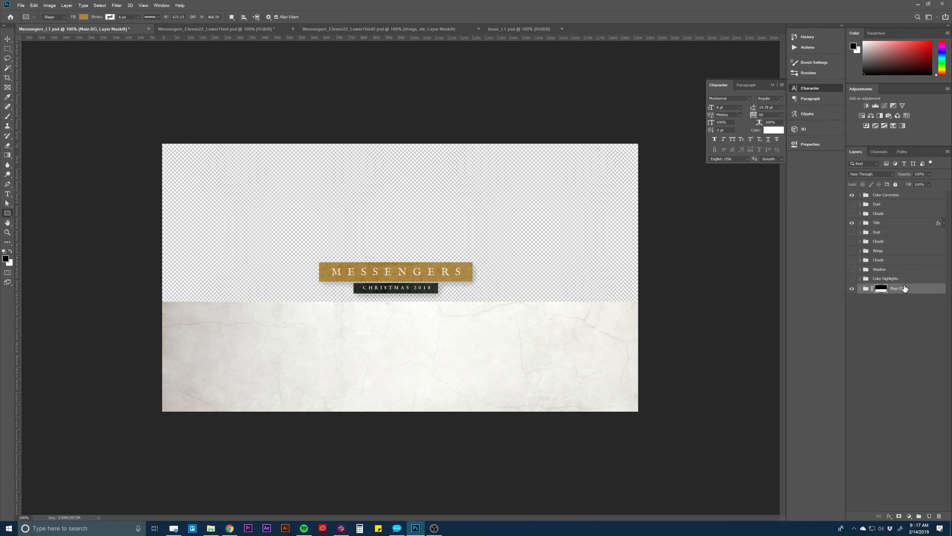
{"action": "left_click_drag", "start_coordinate": [142, 297], "coordinate": [647, 297]}
{"action": "key", "text": "v"}
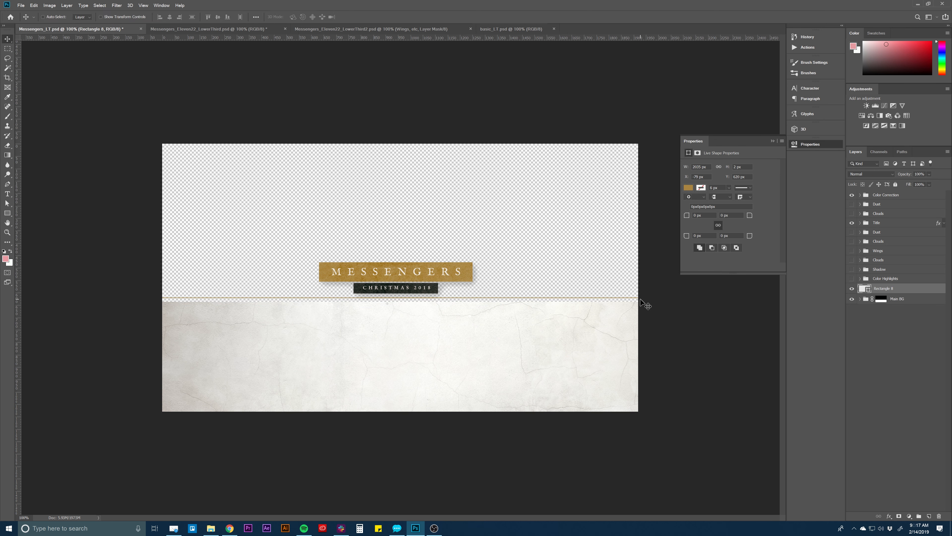
{"action": "key", "text": "Down"}
{"action": "key", "text": "Down"}
{"action": "key", "text": "Down"}
{"action": "key", "text": "Down"}
{"action": "key", "text": "Down"}
{"action": "key", "text": "Down"}
{"action": "key", "text": "Down"}
{"action": "key", "text": "Down"}
{"action": "key", "text": "Down"}
{"action": "key", "text": "Down"}
{"action": "key", "text": "Down"}
{"action": "key", "text": "Down"}
{"action": "key", "text": "Down"}
{"action": "key", "text": "Down"}
{"action": "key", "text": "Down"}
{"action": "key", "text": "Down"}
{"action": "key", "text": "Down"}
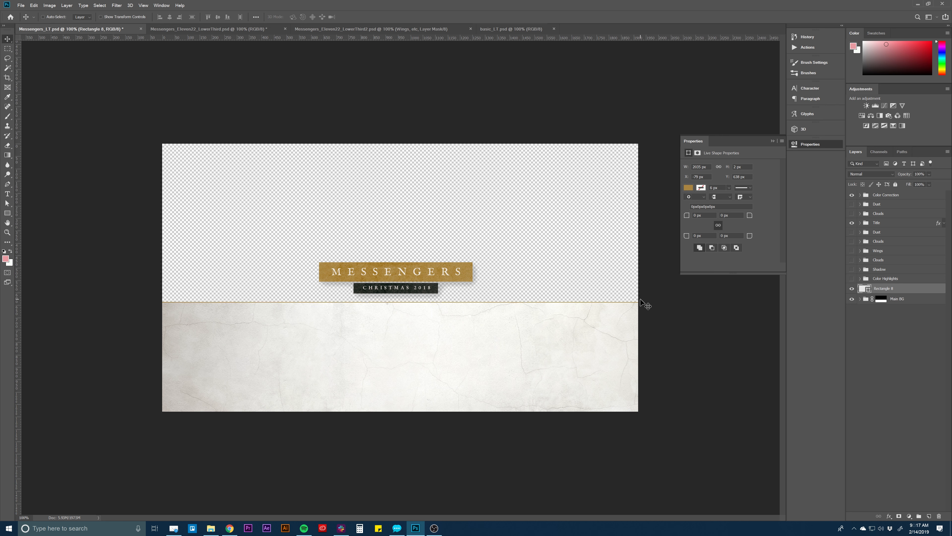
{"action": "left_click", "coordinate": [860, 300]}
{"action": "left_click_drag", "start_coordinate": [896, 289], "coordinate": [911, 300]}
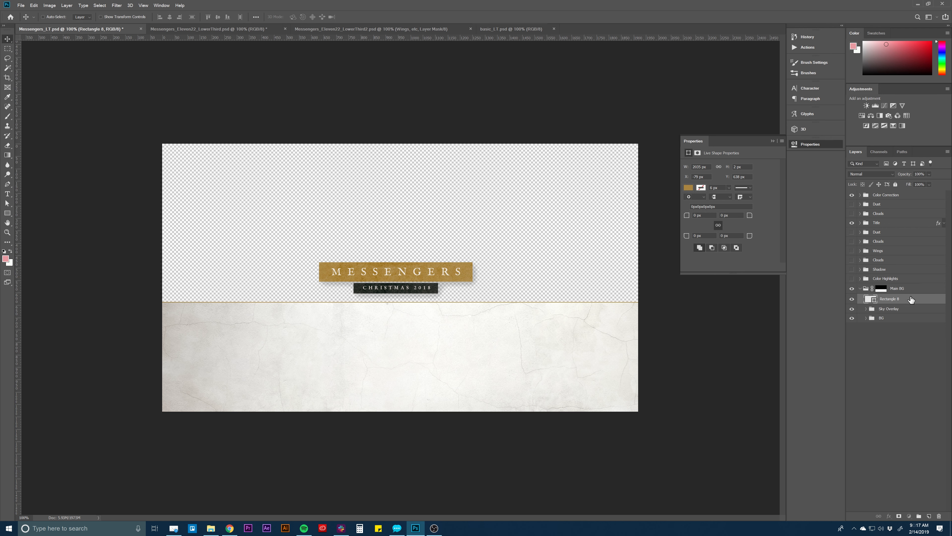
Step: Nudge the gold line pixel by pixel until it sits on the band's top edge
{"action": "key", "text": "Down"}
{"action": "key", "text": "Down"}
{"action": "key", "text": "Down"}
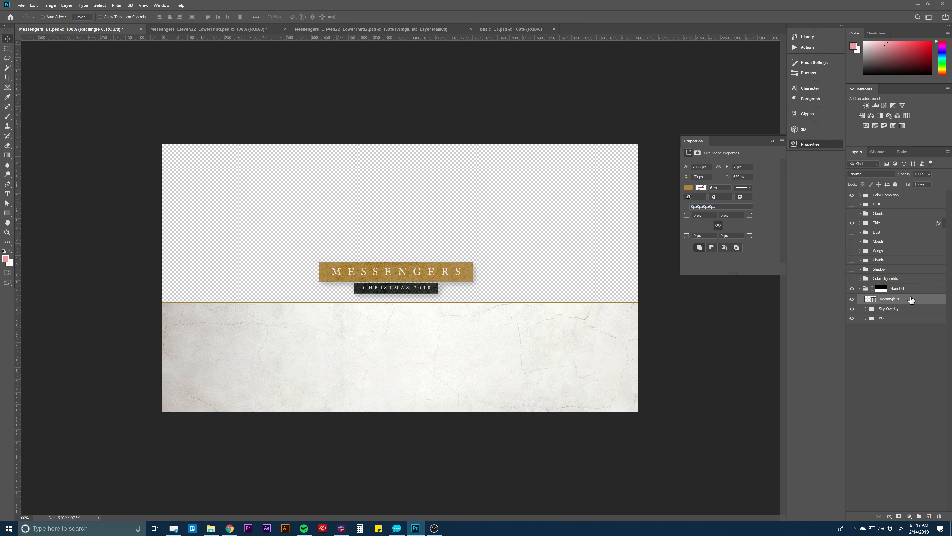
{"action": "key", "text": "Up"}
{"action": "key", "text": "Up"}
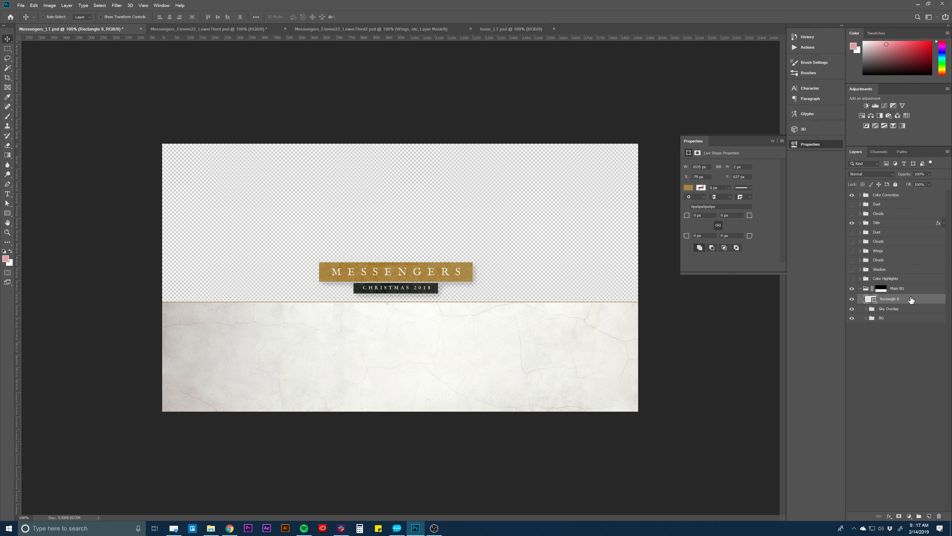
{"action": "key", "text": "Up"}
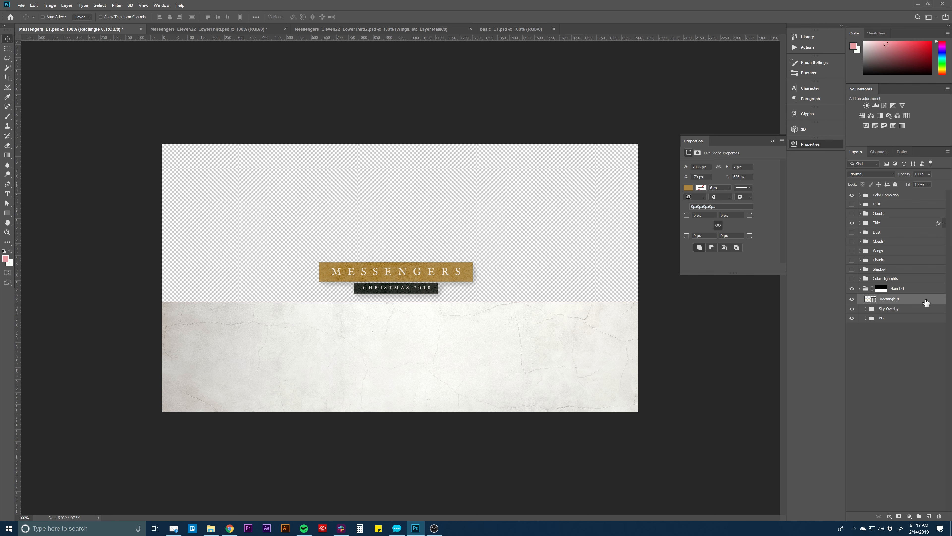
{"action": "key", "text": "Down"}
{"action": "key", "text": "Down"}
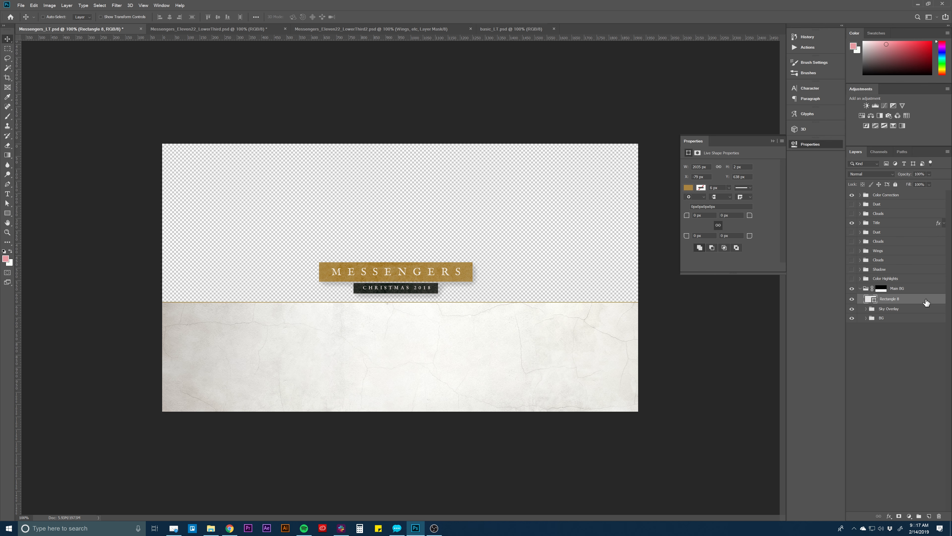
{"action": "key", "text": "Up"}
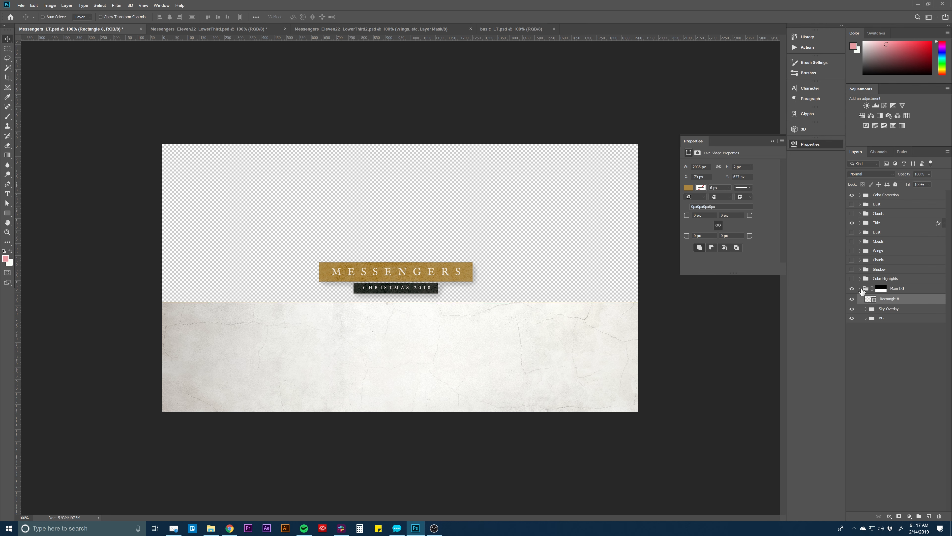
{"action": "left_click", "coordinate": [860, 288]}
Step: Rename the Main BG group to PLATE
{"action": "double_click", "coordinate": [910, 292]}
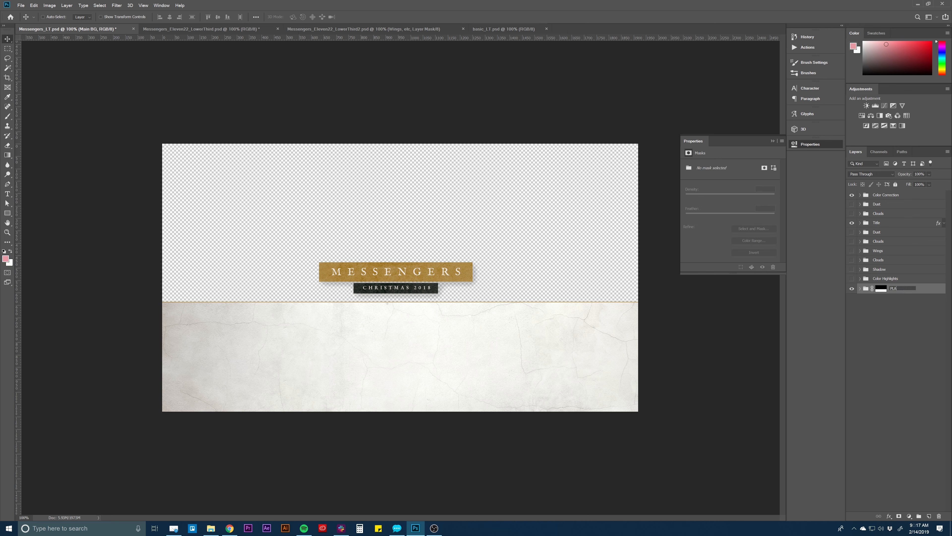
{"action": "key", "text": "Return"}
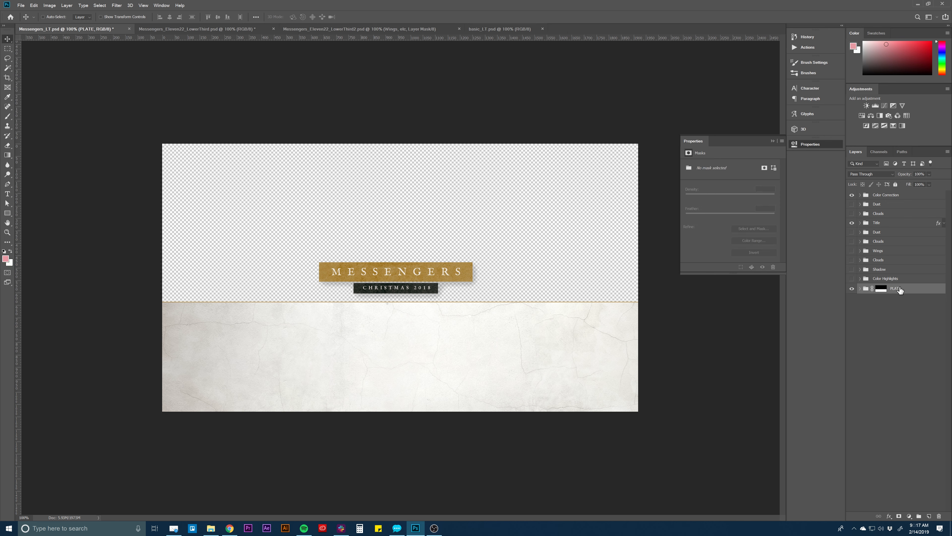
{"action": "left_click", "coordinate": [890, 354]}
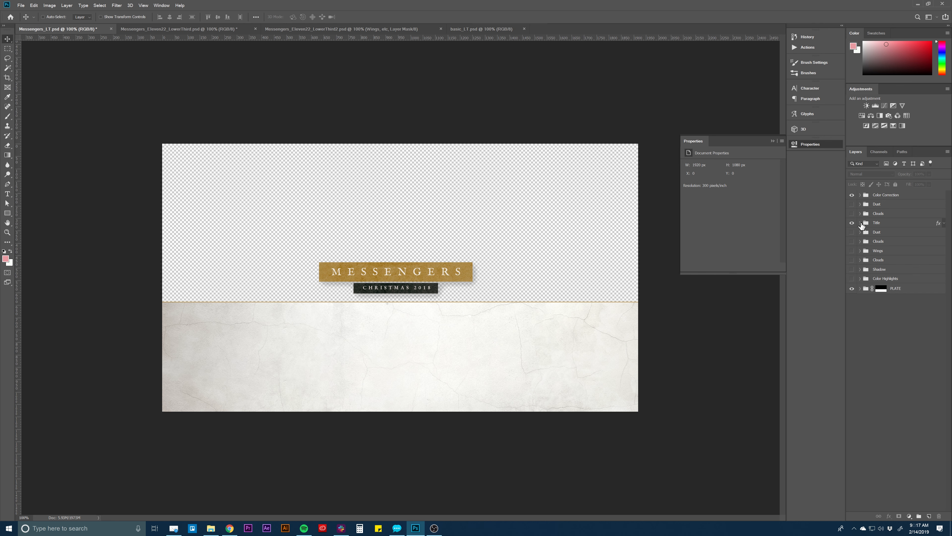
Step: Collapse the Title group and hide the MESSENGERS title
{"action": "key", "text": "t"}
{"action": "left_click", "coordinate": [387, 271]}
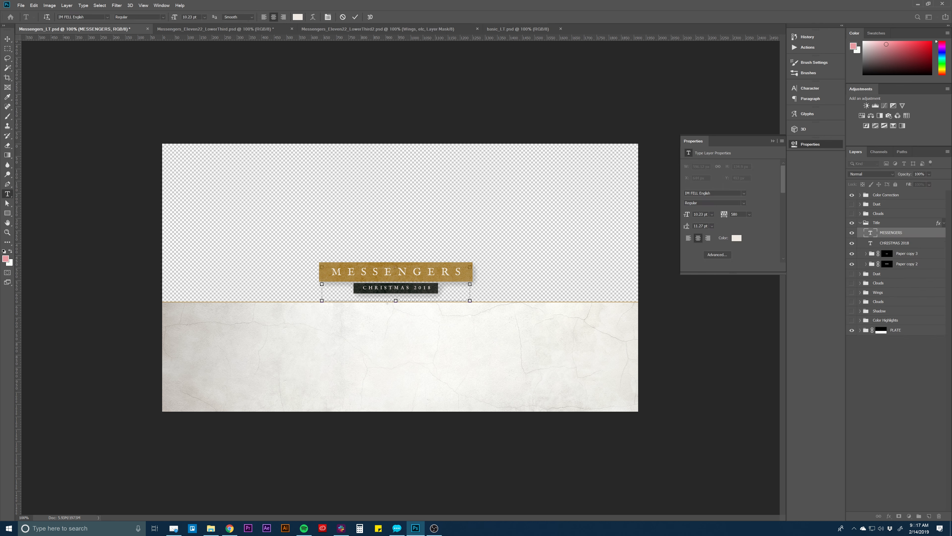
{"action": "left_click", "coordinate": [881, 362]}
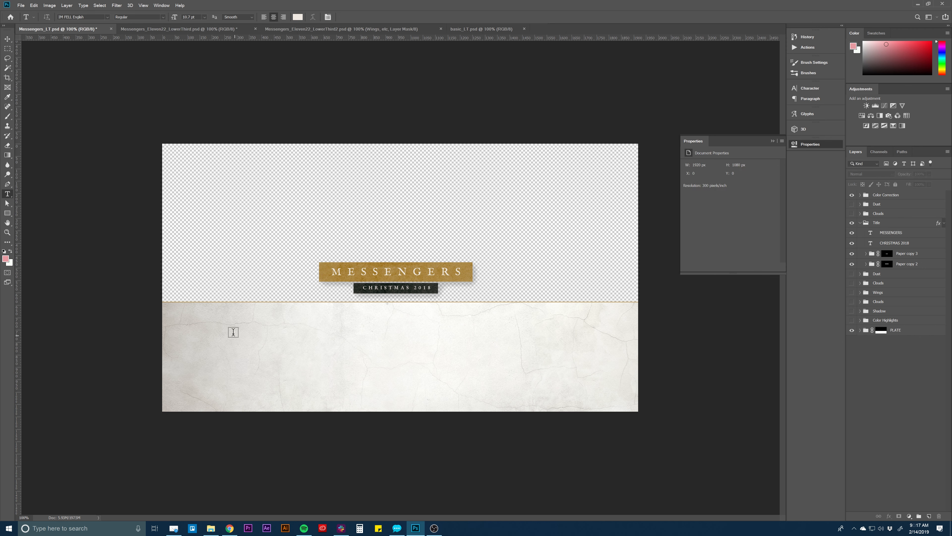
{"action": "left_click", "coordinate": [861, 222]}
{"action": "left_click", "coordinate": [852, 223]}
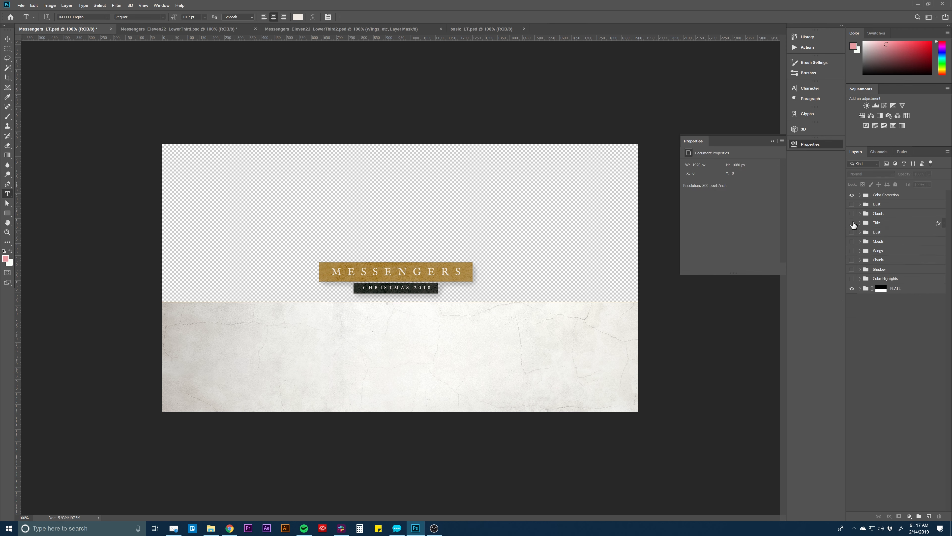
{"action": "left_click", "coordinate": [886, 279]}
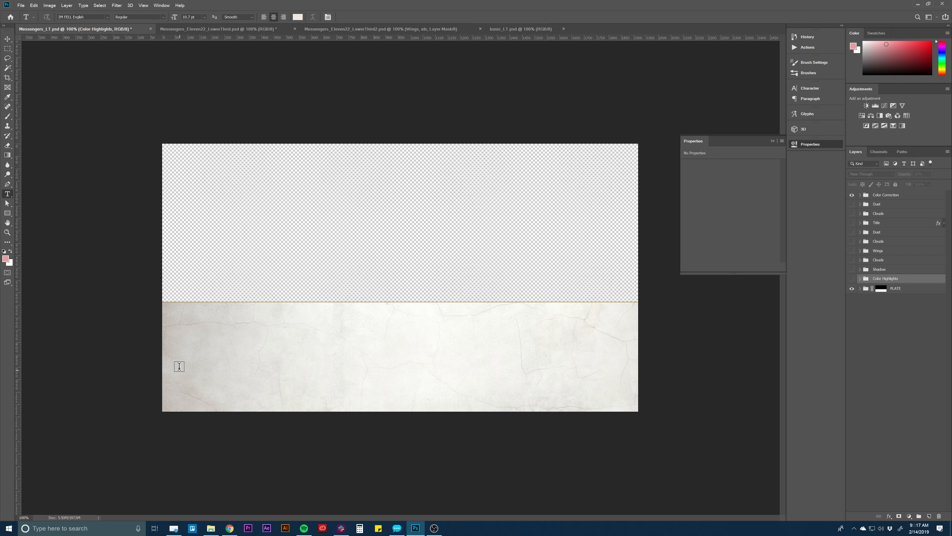
Step: Paste the Genesis passage into a paragraph text box and give it colour #252525 with tracking 0
{"action": "left_click_drag", "start_coordinate": [190, 321], "coordinate": [614, 388]}
{"action": "key", "text": "ctrl+v"}
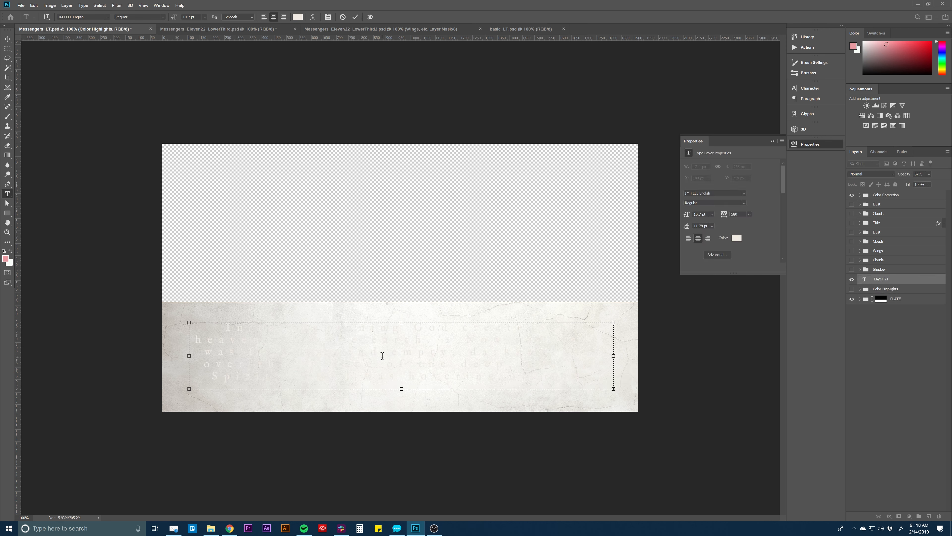
{"action": "key", "text": "ctrl+a"}
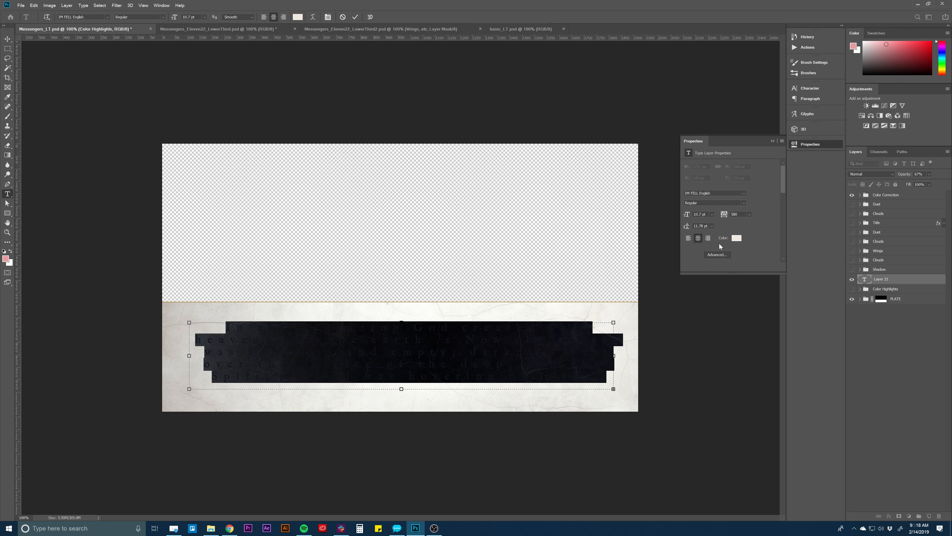
{"action": "left_click", "coordinate": [695, 141]}
{"action": "left_click", "coordinate": [808, 88]}
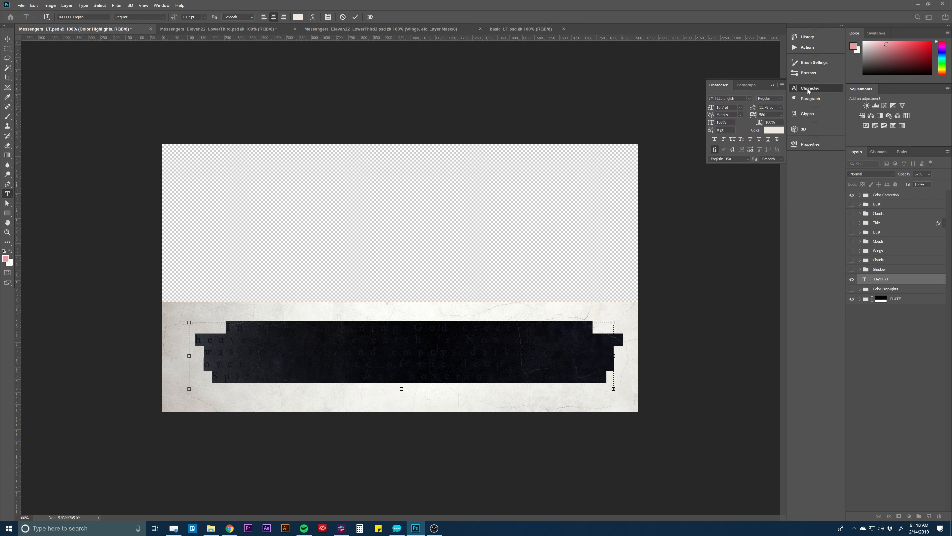
{"action": "left_click", "coordinate": [773, 129]}
{"action": "type", "text": "252525"}
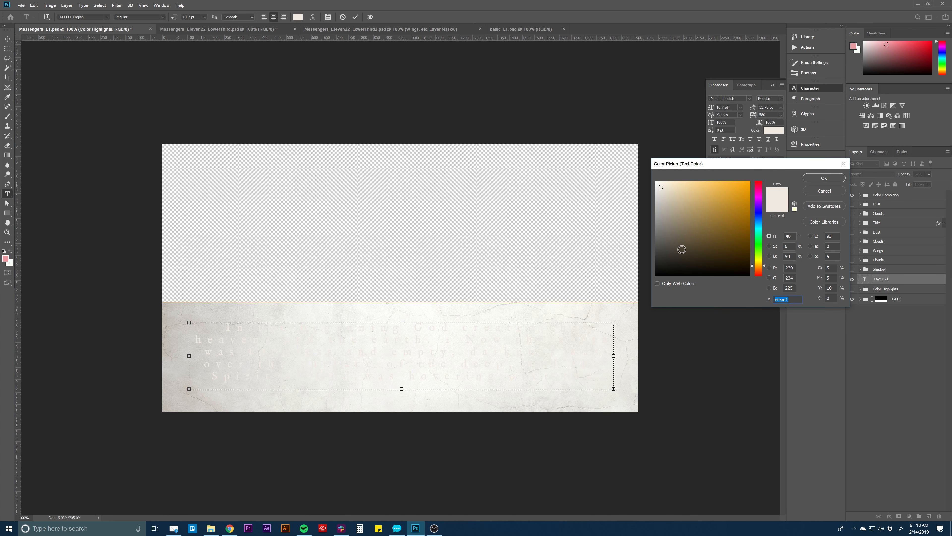
{"action": "left_click", "coordinate": [824, 178]}
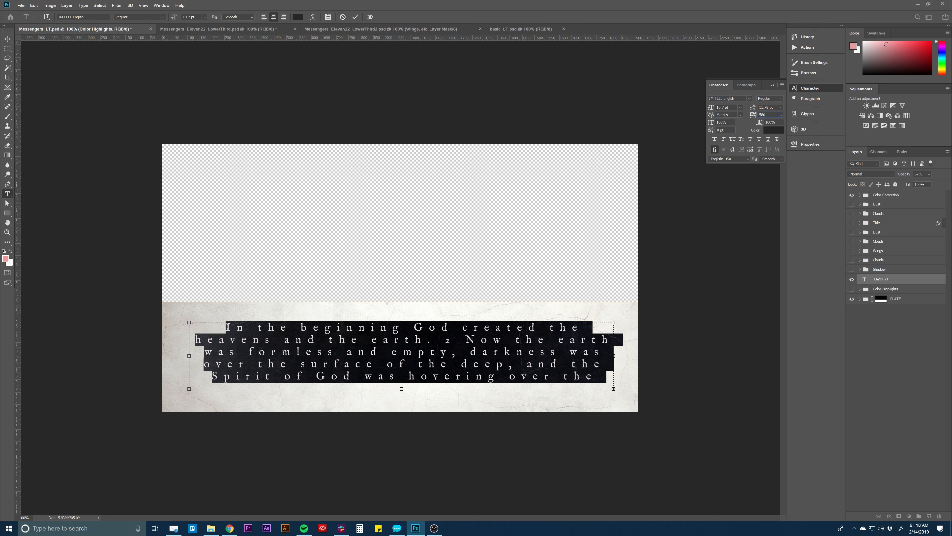
{"action": "type", "text": "0"}
{"action": "key", "text": "Return"}
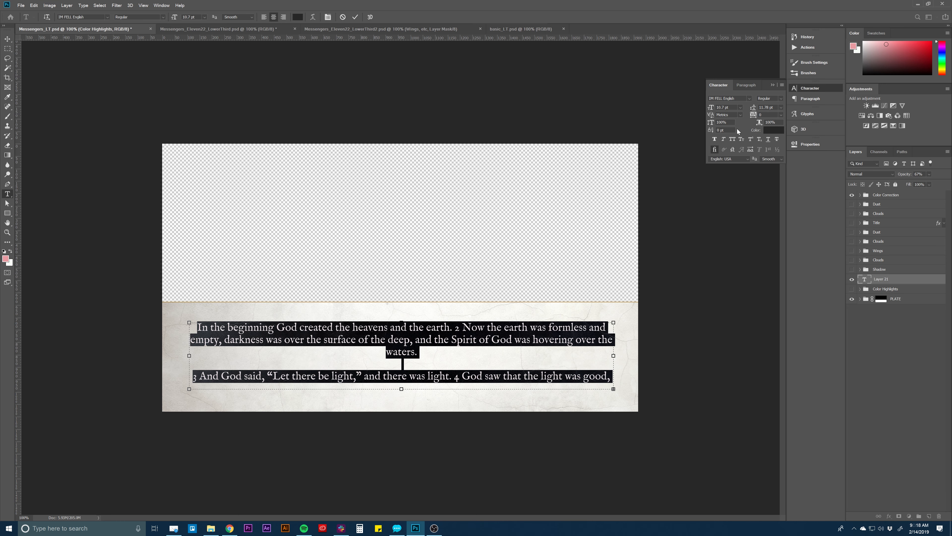
Step: Left-align the paragraph and delete verse numbers 3 and 4 plus the verse 5 sentences
{"action": "left_click", "coordinate": [352, 340]}
{"action": "key", "text": "ctrl+a"}
{"action": "left_click", "coordinate": [264, 17]}
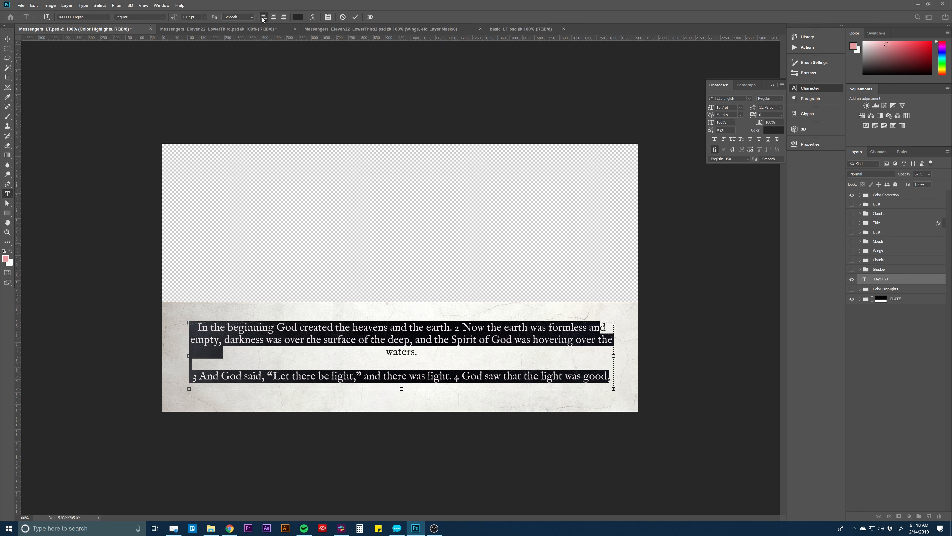
{"action": "left_click", "coordinate": [196, 374]}
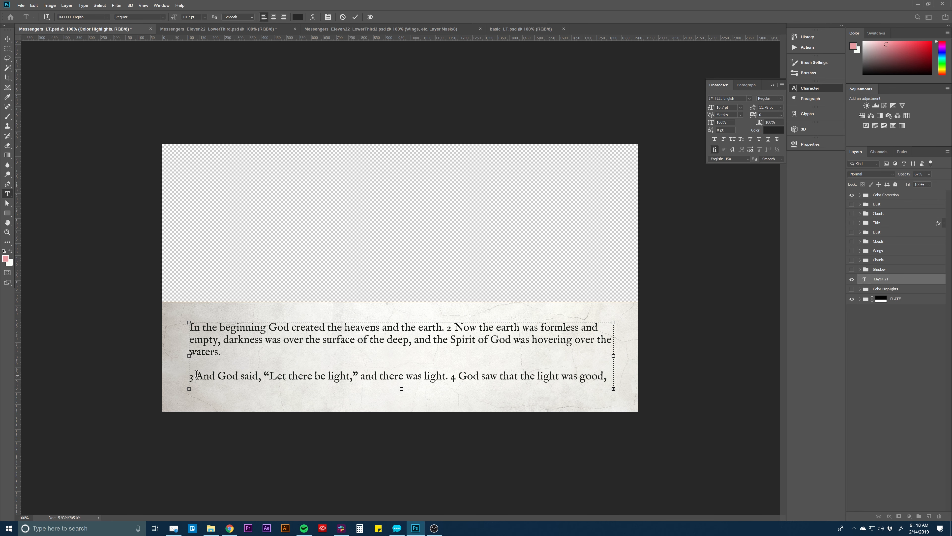
{"action": "key", "text": "BackSpace"}
{"action": "key", "text": "BackSpace"}
{"action": "key", "text": "BackSpace"}
{"action": "key", "text": "BackSpace"}
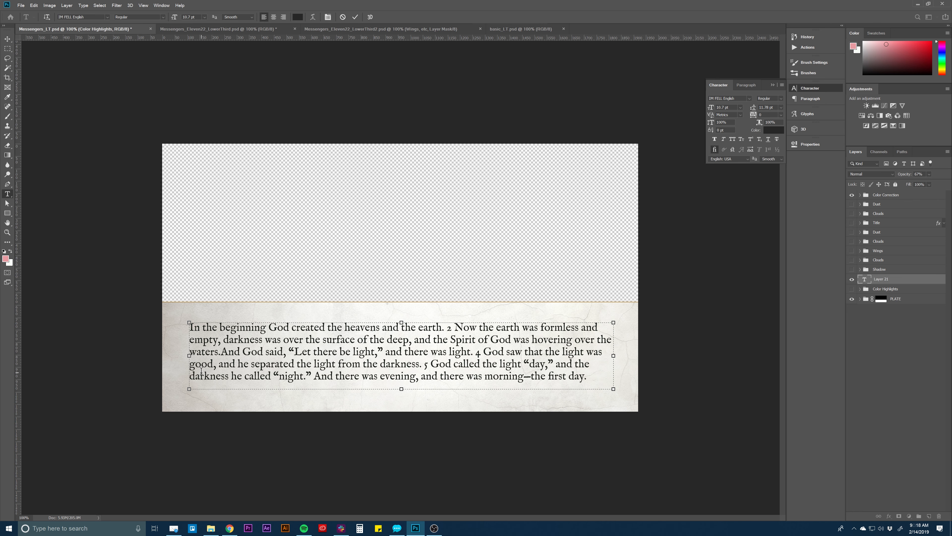
{"action": "left_click", "coordinate": [483, 354]}
{"action": "key", "text": "BackSpace"}
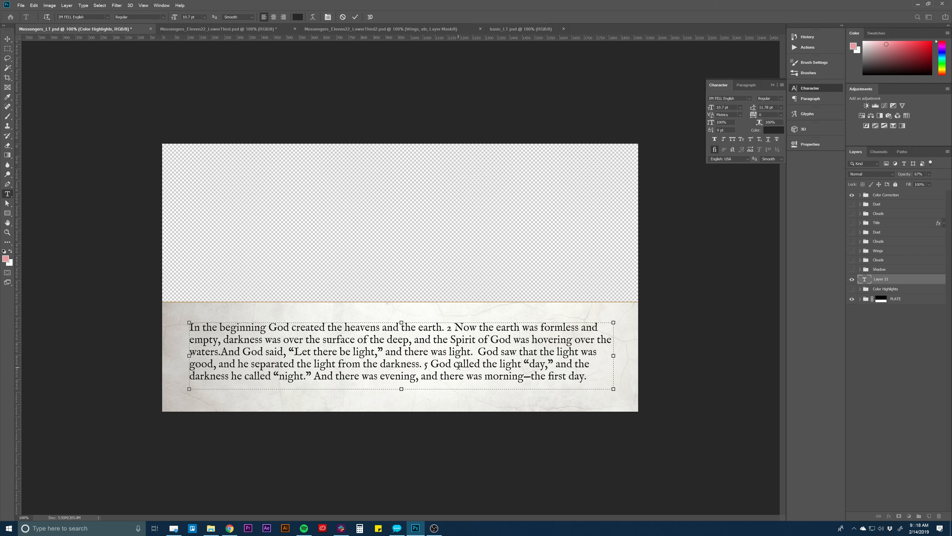
{"action": "left_click_drag", "start_coordinate": [422, 361], "coordinate": [619, 395]}
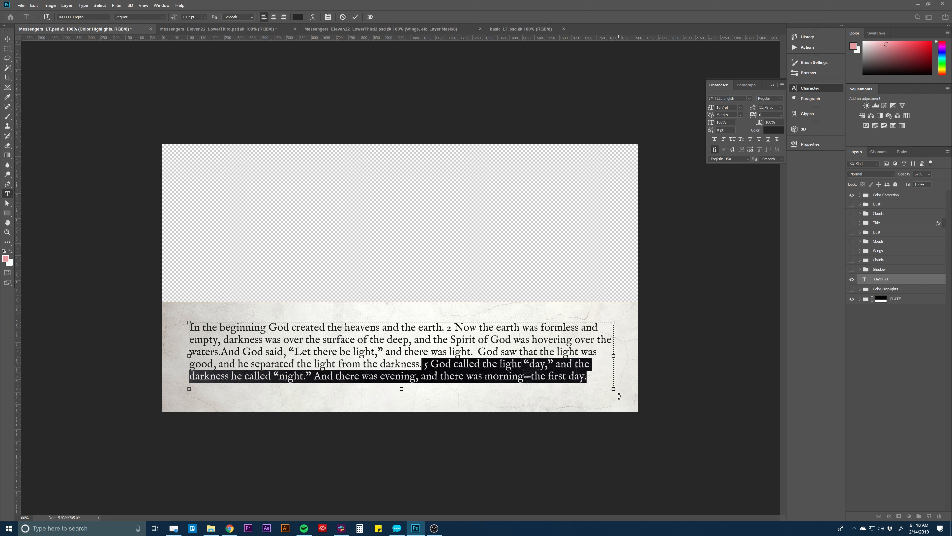
{"action": "key", "text": "BackSpace"}
Step: Increase the paragraph's line spacing to 14.78 pt
{"action": "key", "text": "ctrl+a"}
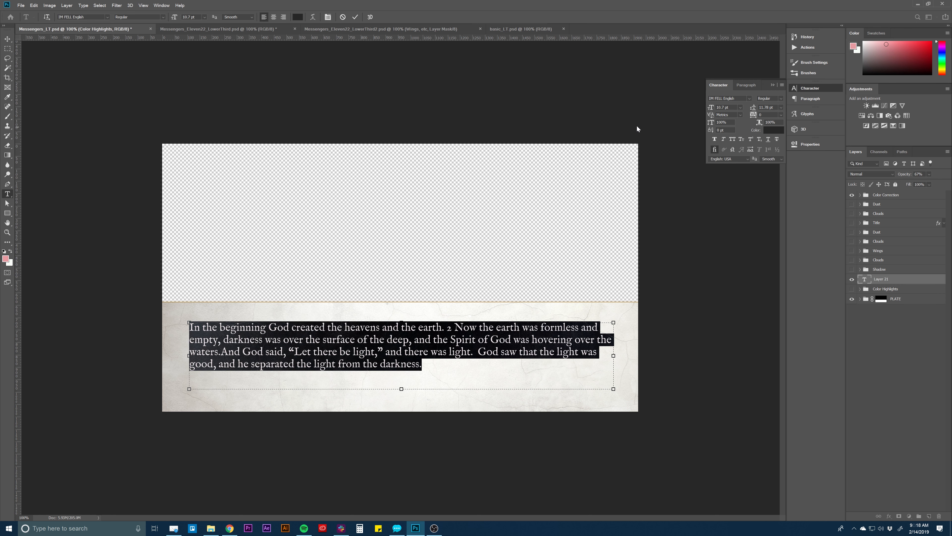
{"action": "left_click_drag", "start_coordinate": [754, 109], "coordinate": [756, 109]}
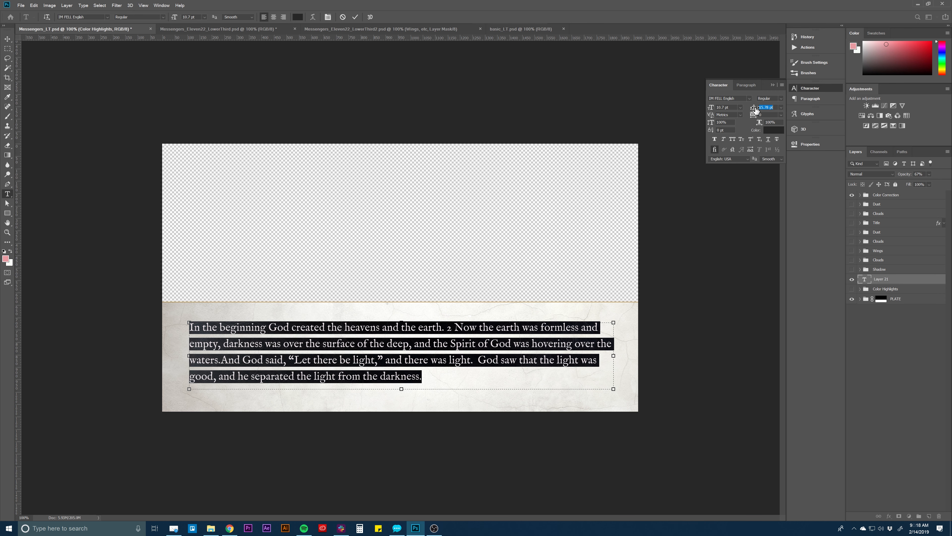
{"action": "left_click", "coordinate": [351, 326]}
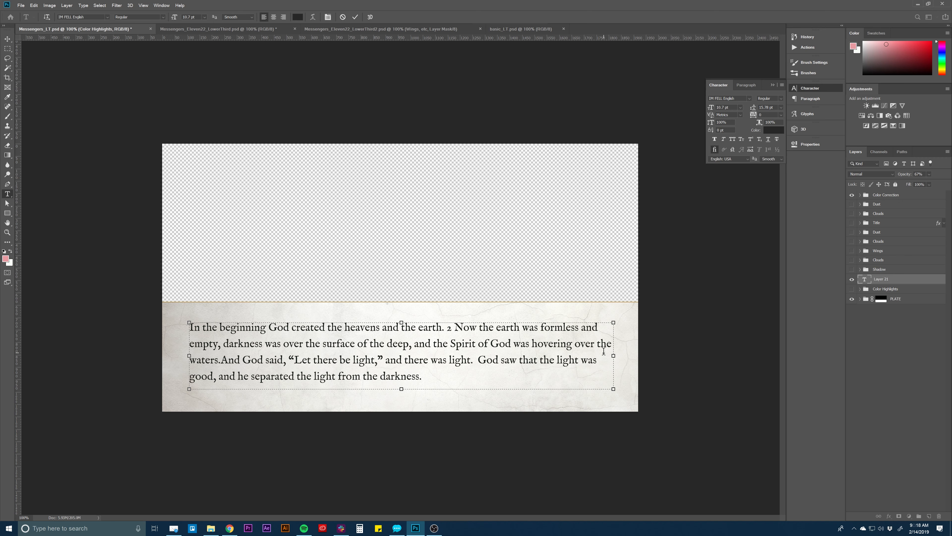
{"action": "left_click", "coordinate": [922, 283]}
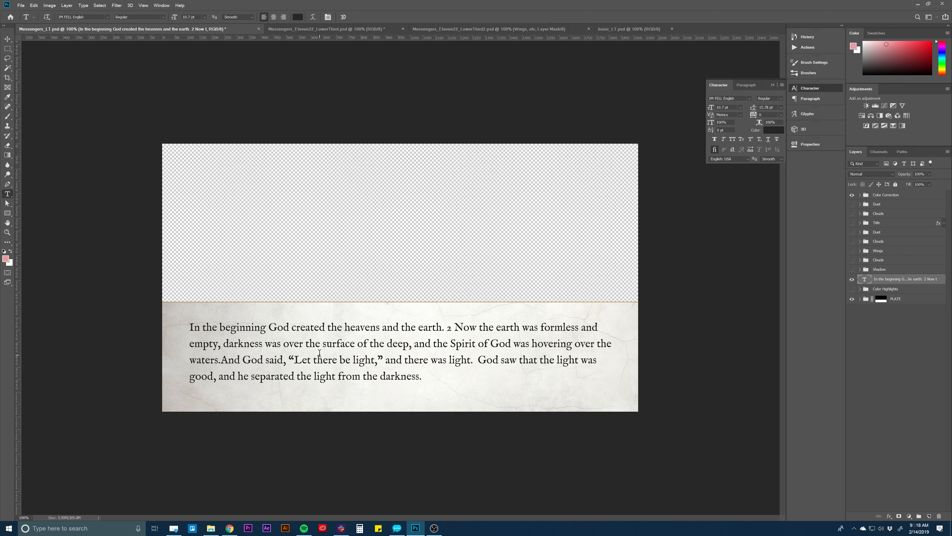
Step: Set the paragraph's font size to 11 pt
{"action": "left_click", "coordinate": [297, 335]}
{"action": "key", "text": "ctrl+a"}
{"action": "key", "text": "Caps_Lock"}
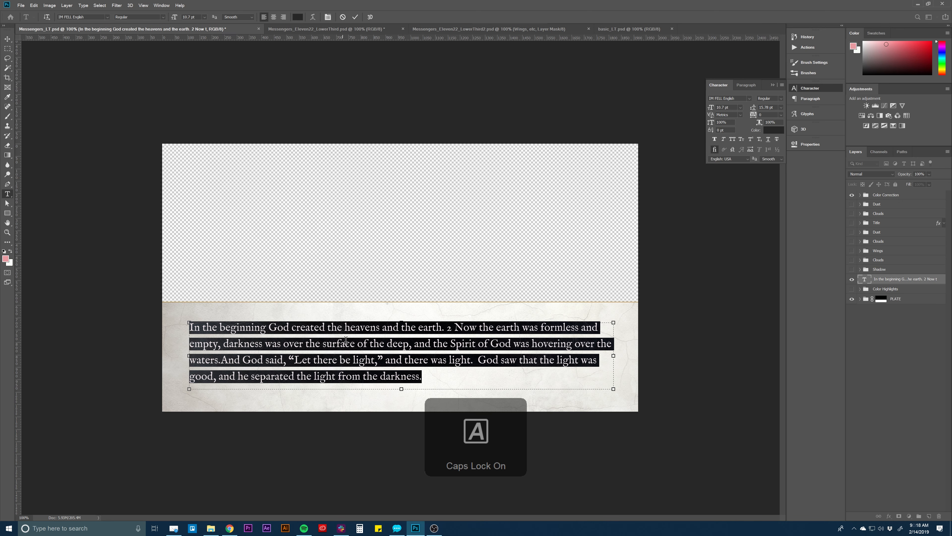
{"action": "key", "text": "Caps_Lock"}
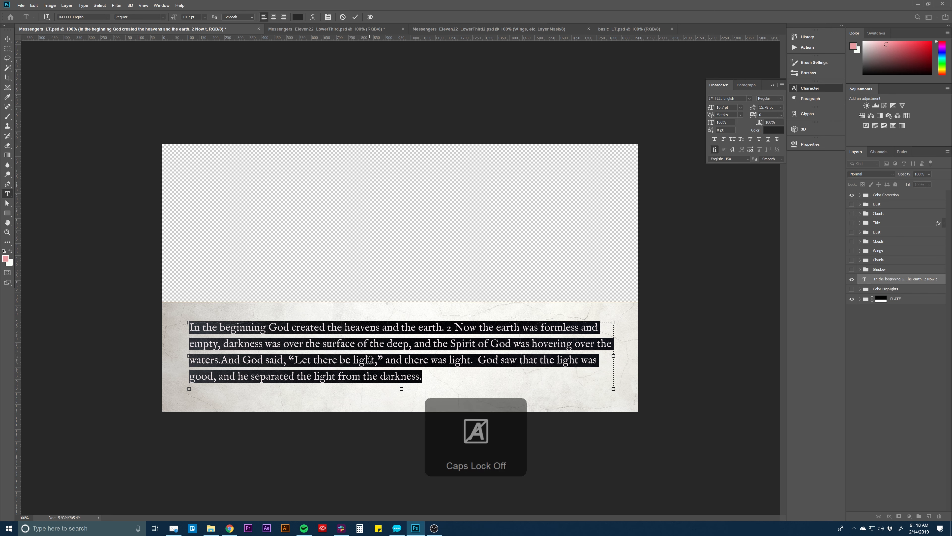
{"action": "left_click", "coordinate": [713, 111]}
{"action": "key", "text": "Up"}
{"action": "key", "text": "Up"}
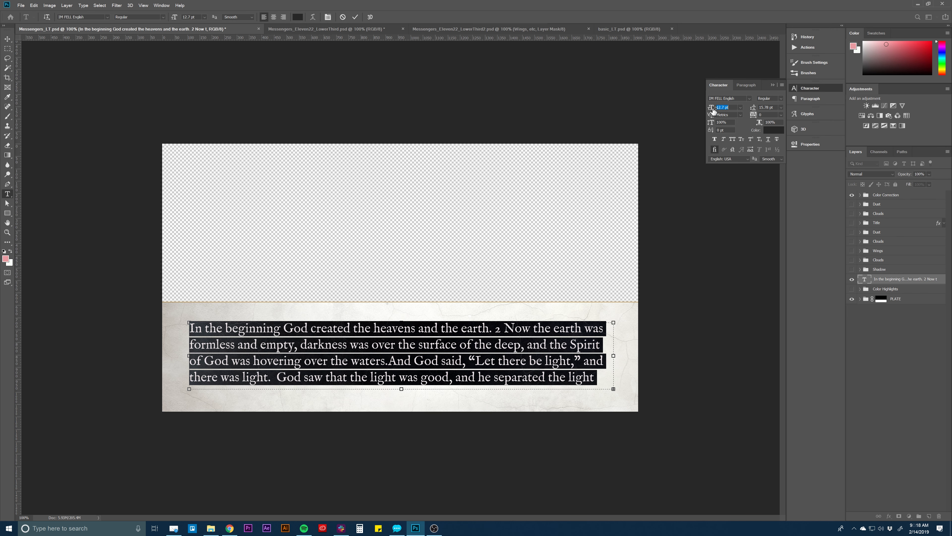
{"action": "key", "text": "Down"}
{"action": "key", "text": "Down"}
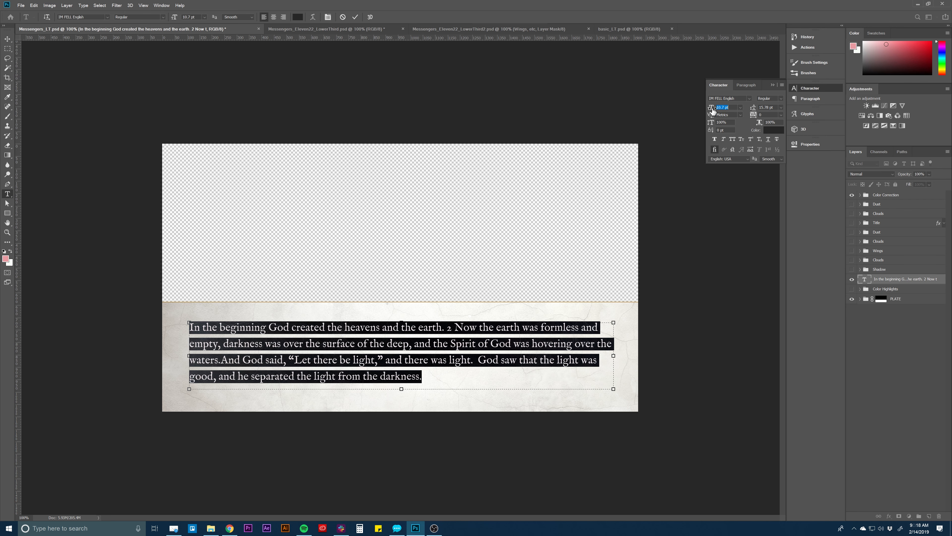
{"action": "left_click_drag", "start_coordinate": [712, 109], "coordinate": [707, 108]}
{"action": "type", "text": "11"}
{"action": "key", "text": "Return"}
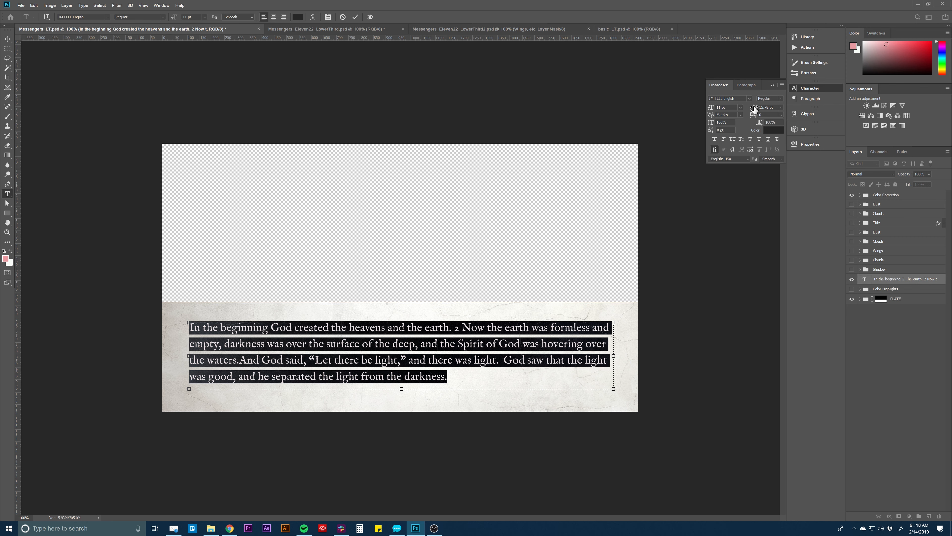
Step: Loosen the leading to 16.78 pt and nudge the paragraph into position on the band
{"action": "left_click_drag", "start_coordinate": [755, 109], "coordinate": [758, 109]}
{"action": "left_click", "coordinate": [322, 338]}
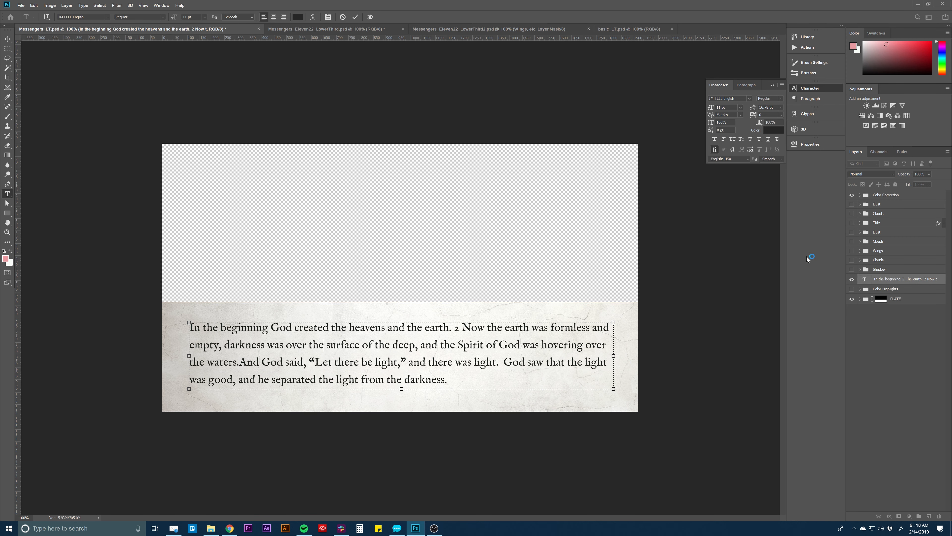
{"action": "left_click", "coordinate": [915, 282]}
{"action": "key", "text": "v"}
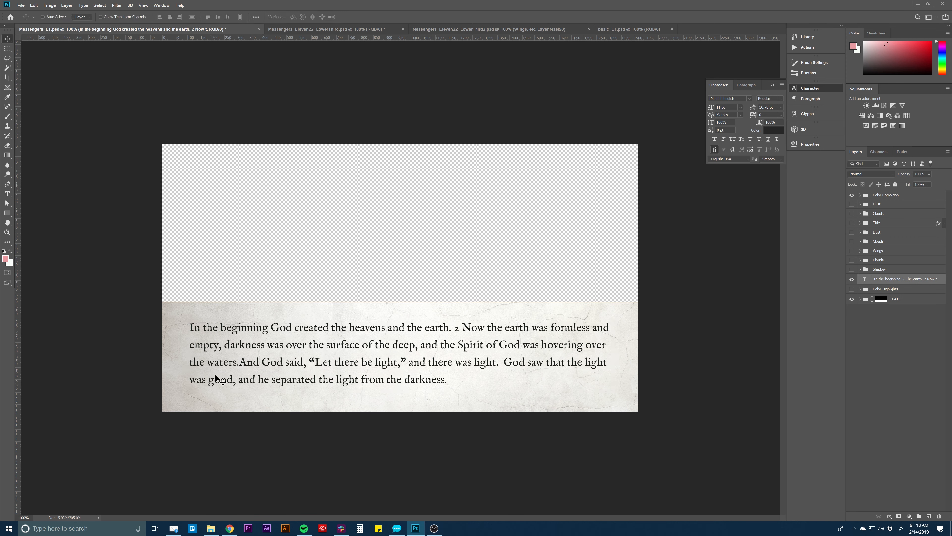
{"action": "left_click_drag", "start_coordinate": [270, 347], "coordinate": [265, 343]}
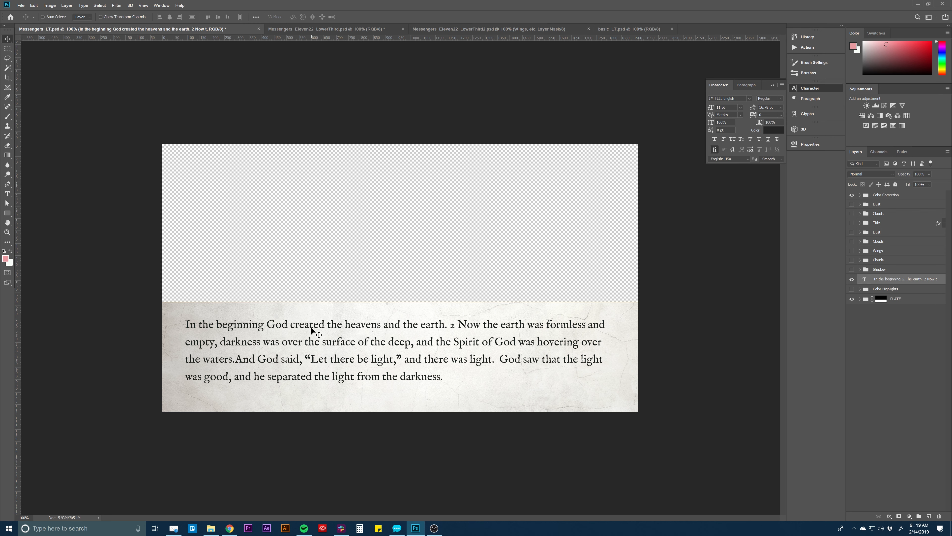
{"action": "left_click_drag", "start_coordinate": [311, 329], "coordinate": [311, 331]}
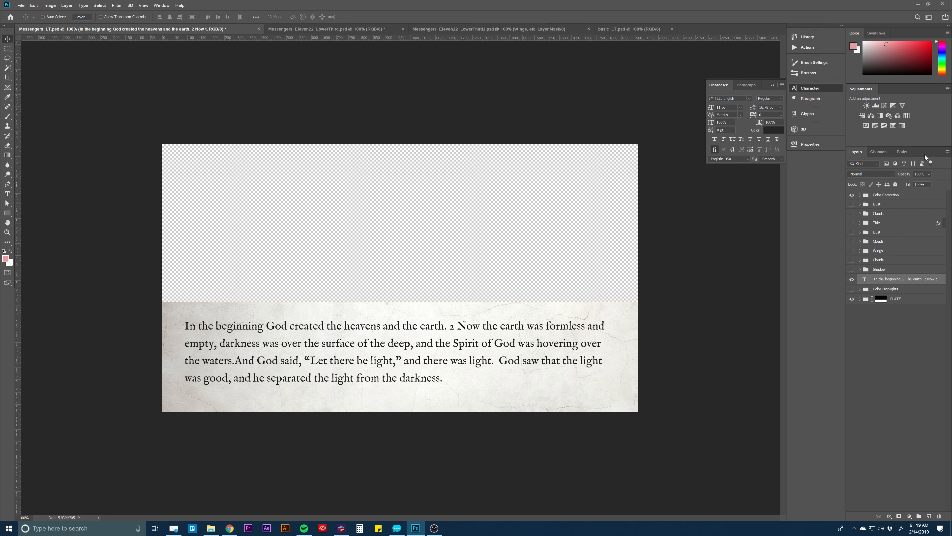
Step: Show the Title group above the paragraph and delete the CHRISTMAS 2018 subtitle and its banner
{"action": "left_click", "coordinate": [852, 223]}
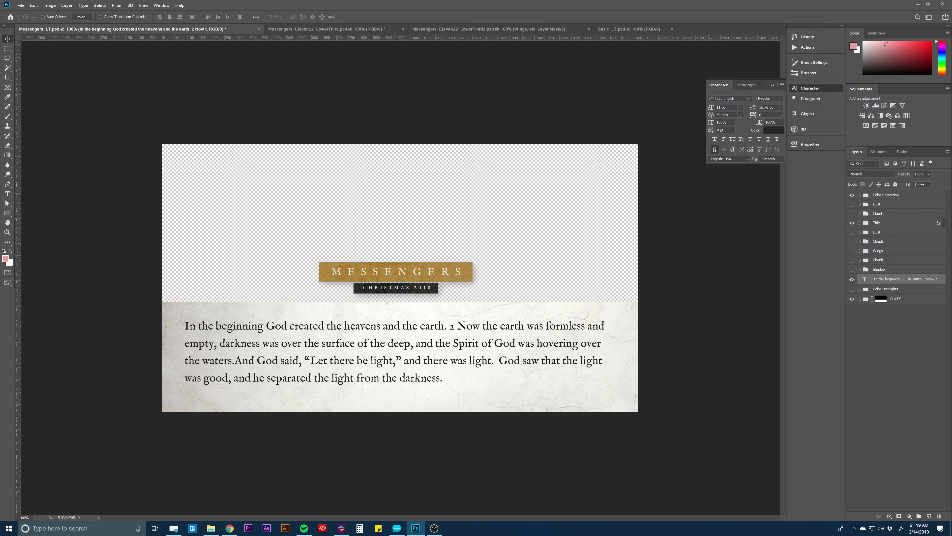
{"action": "left_click", "coordinate": [885, 224]}
{"action": "left_click_drag", "start_coordinate": [882, 225], "coordinate": [891, 279]}
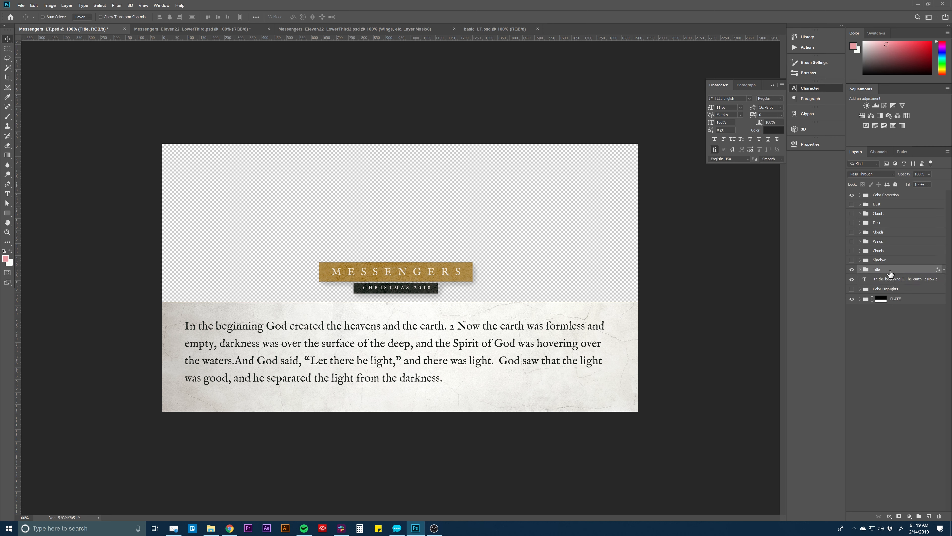
{"action": "left_click", "coordinate": [860, 269]}
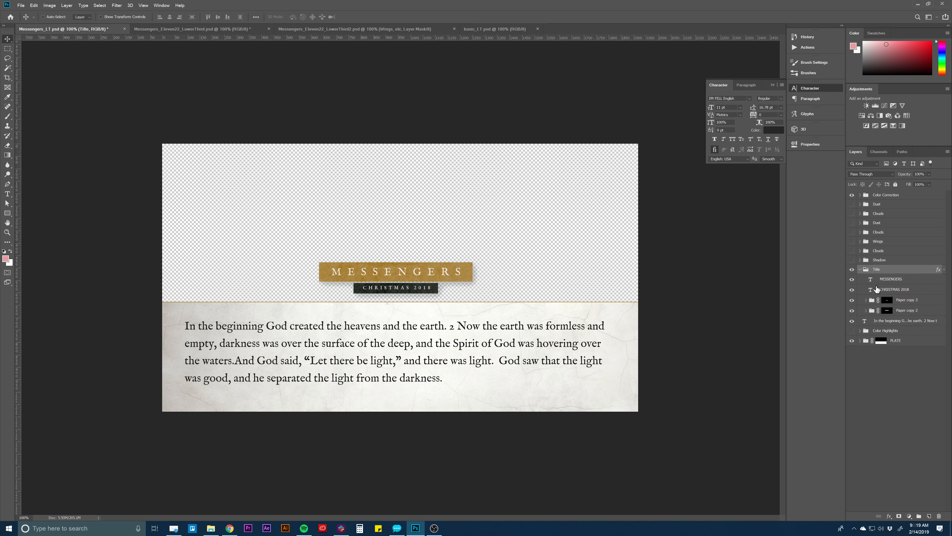
{"action": "left_click", "coordinate": [859, 290]}
{"action": "left_click", "coordinate": [854, 289]}
{"action": "left_click", "coordinate": [852, 300]}
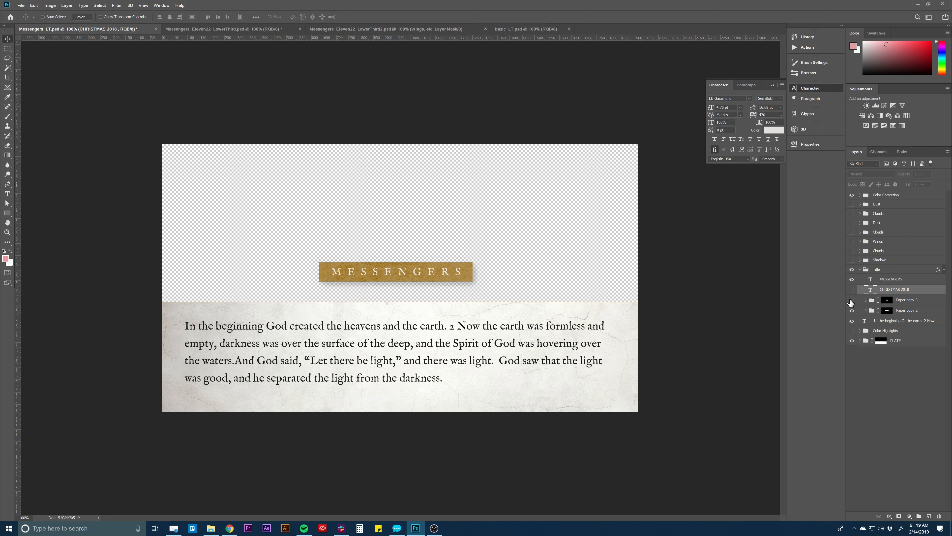
{"action": "key", "text": "Delete"}
{"action": "left_click", "coordinate": [898, 291]}
{"action": "key", "text": "Delete"}
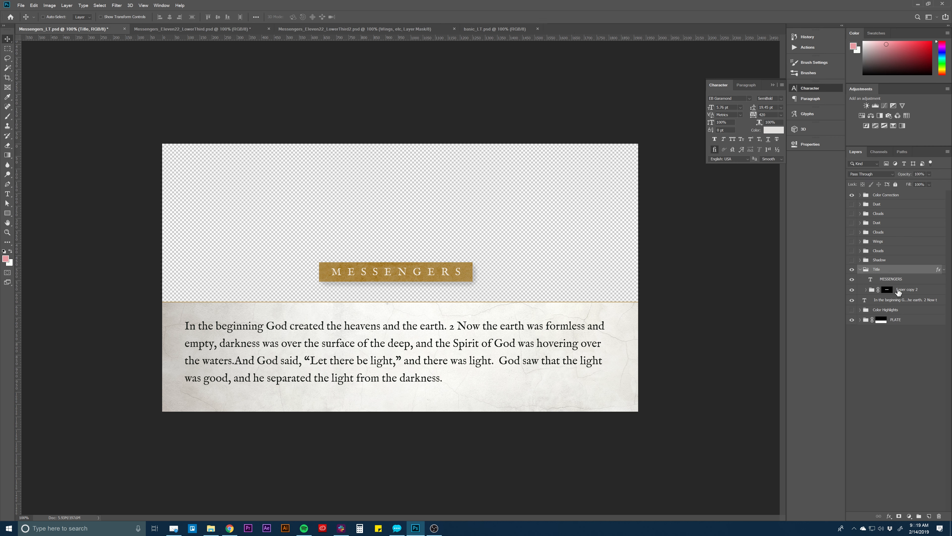
Step: Rename the Title group to Reference
{"action": "left_click", "coordinate": [896, 279]}
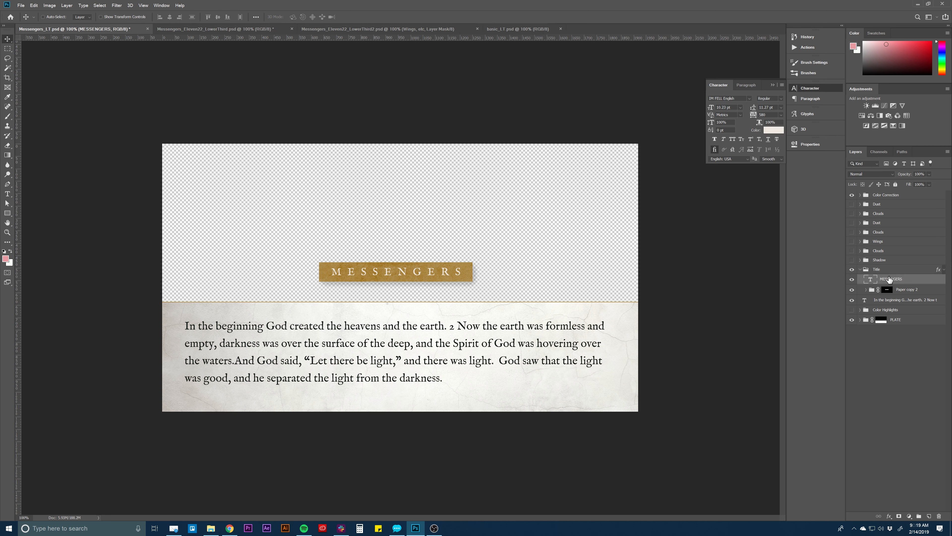
{"action": "double_click", "coordinate": [877, 270]}
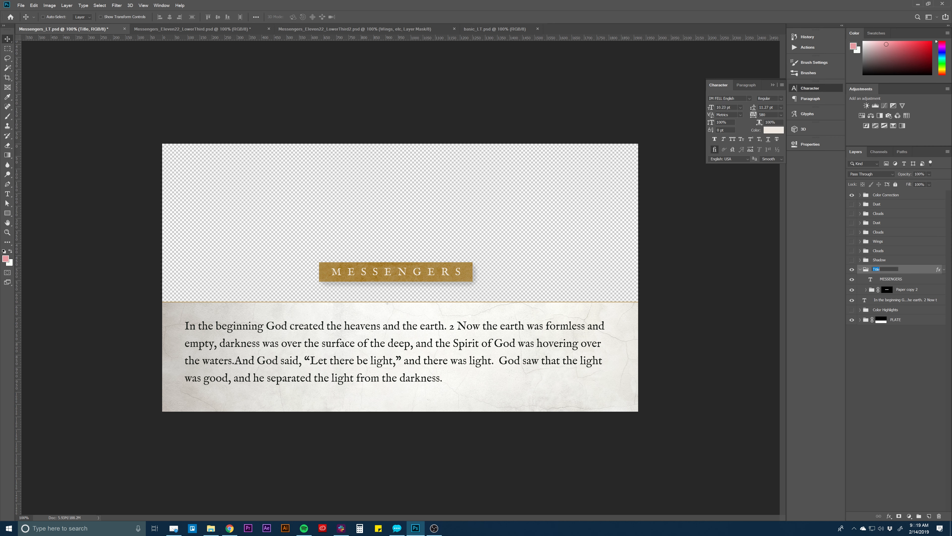
{"action": "type", "text": "Reference"}
{"action": "key", "text": "Return"}
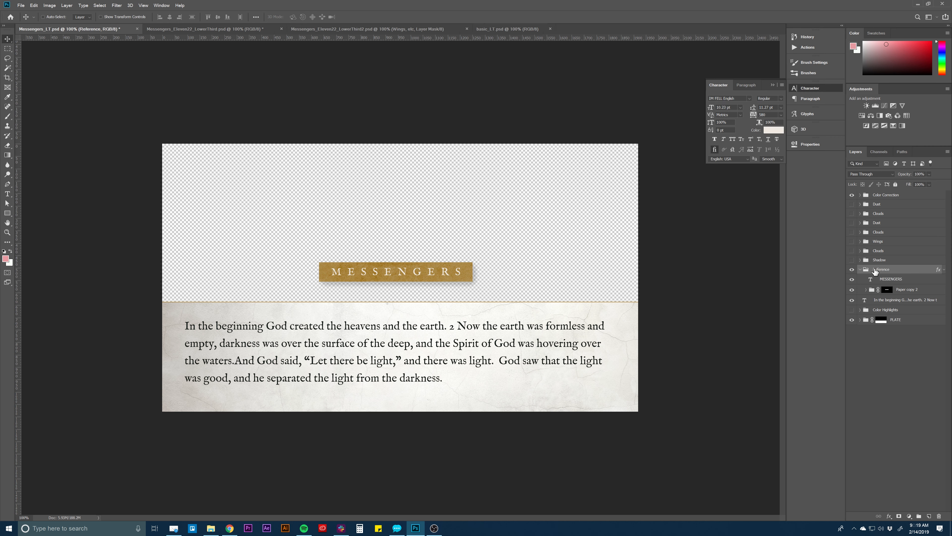
Step: Drag the MESSENGERS banner to the bottom-right corner, scale it to about 83%, and nudge it flush
{"action": "left_click_drag", "start_coordinate": [628, 265], "coordinate": [776, 384]}
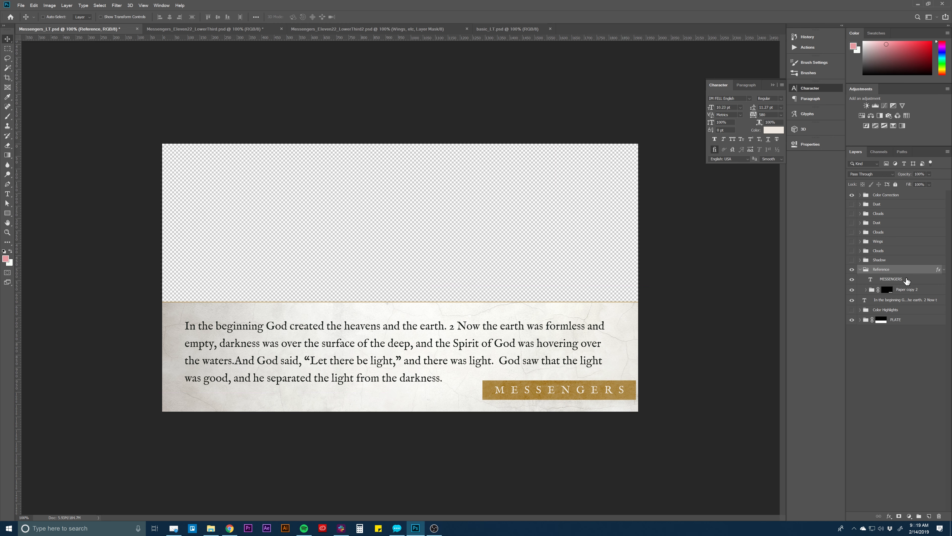
{"action": "key", "text": "ctrl+t"}
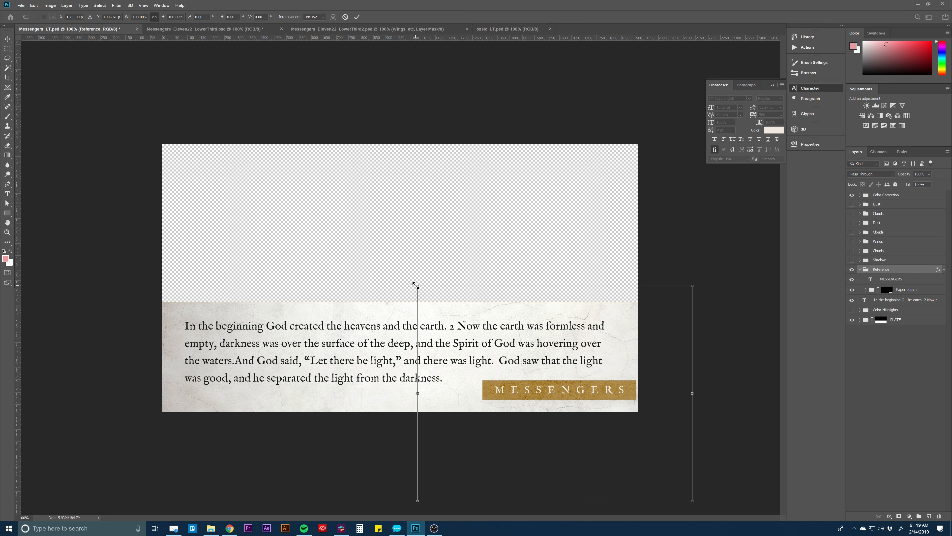
{"action": "left_click_drag", "start_coordinate": [414, 285], "coordinate": [484, 336]}
{"action": "key", "text": "Return"}
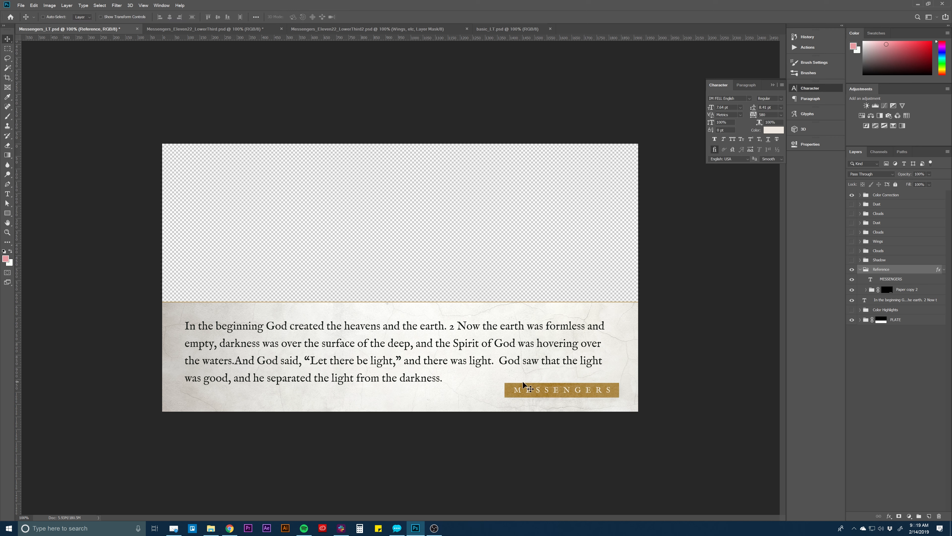
{"action": "left_click_drag", "start_coordinate": [523, 381], "coordinate": [576, 379]}
{"action": "left_click", "coordinate": [860, 269]}
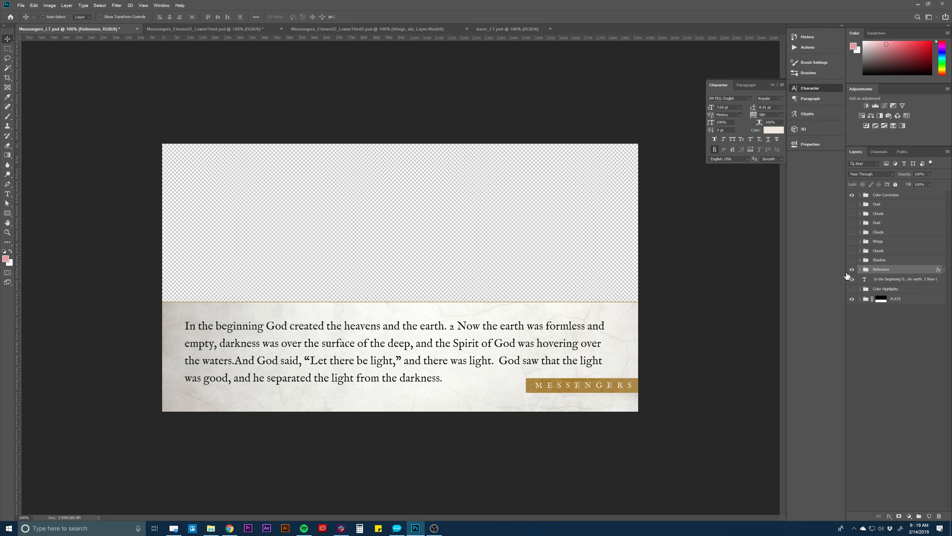
{"action": "left_click", "coordinate": [860, 270]}
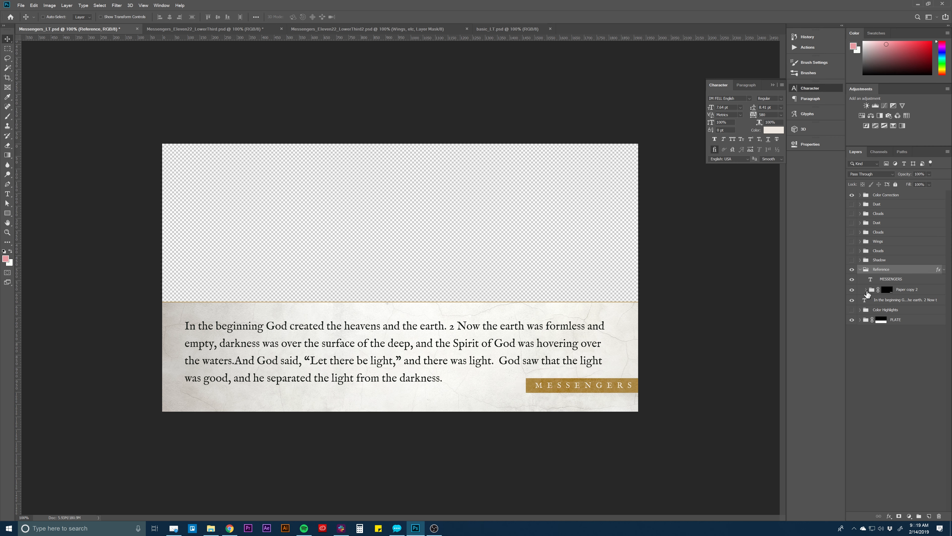
Step: Unlink Paper copy 2's mask and try sliding it, then undo the move
{"action": "left_click", "coordinate": [866, 290]}
{"action": "left_click", "coordinate": [866, 291]}
{"action": "left_click", "coordinate": [886, 291]}
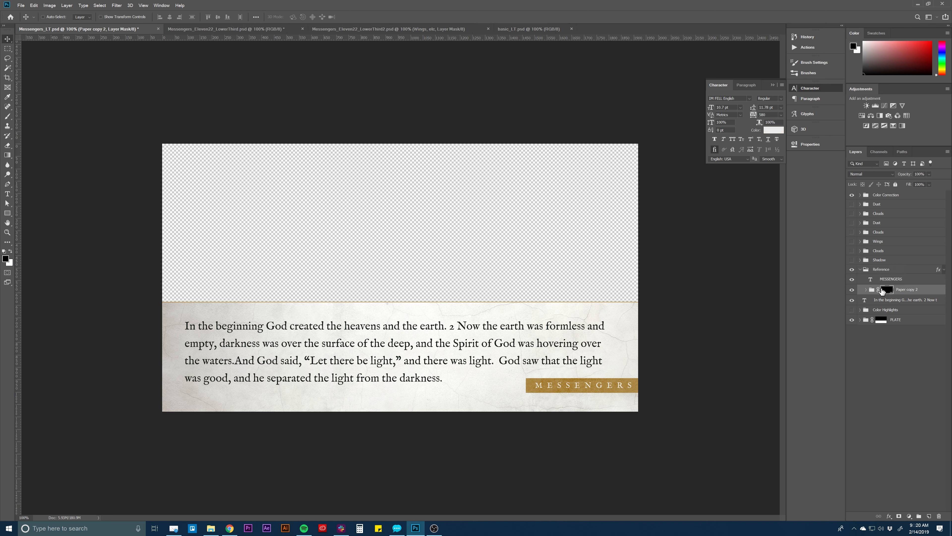
{"action": "left_click", "coordinate": [878, 289]}
{"action": "left_click_drag", "start_coordinate": [679, 342], "coordinate": [656, 344]}
{"action": "key", "text": "ctrl+z"}
Step: Shift the paper texture and Rectangle 7 sideways and delete Paper copy 2's mask
{"action": "left_click", "coordinate": [866, 289]}
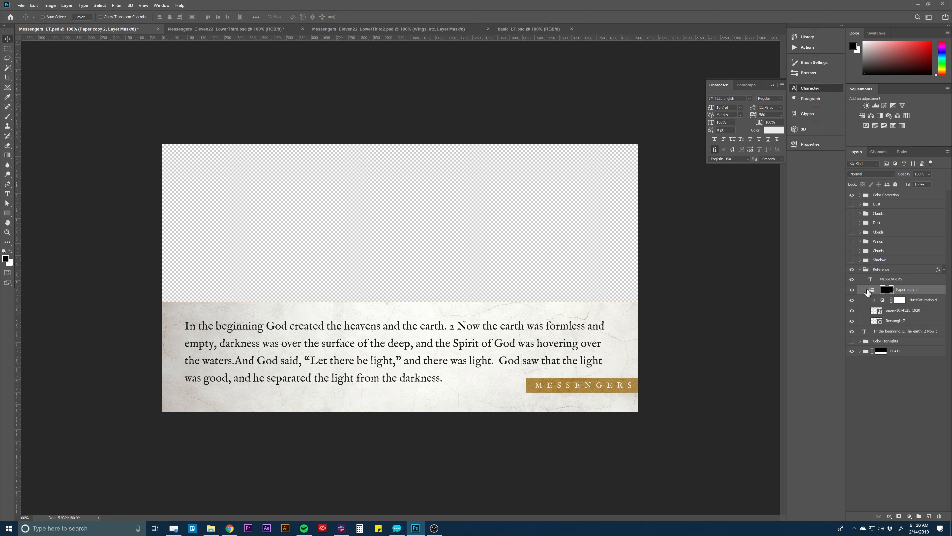
{"action": "left_click", "coordinate": [902, 310]}
{"action": "left_click", "coordinate": [899, 321], "text": "shift"}
{"action": "left_click_drag", "start_coordinate": [632, 333], "coordinate": [687, 333]}
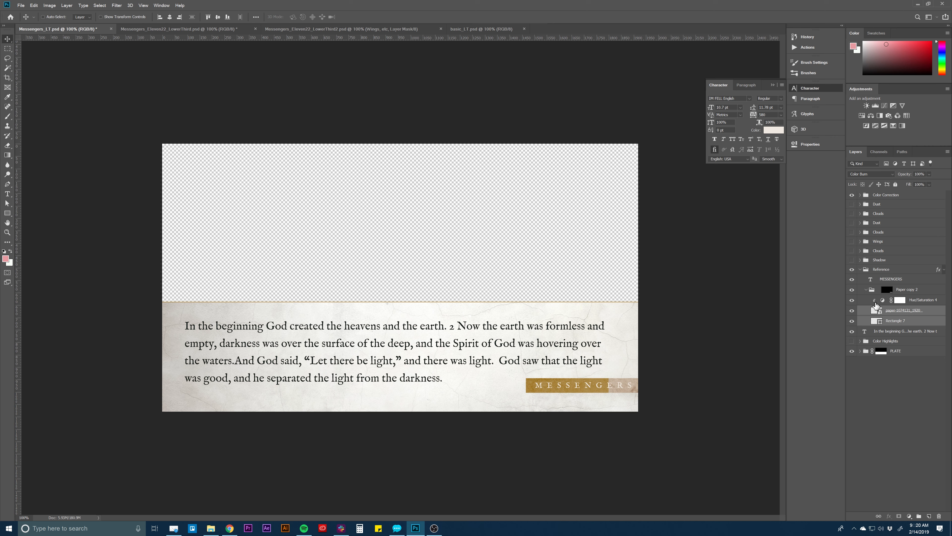
{"action": "right_click", "coordinate": [888, 291]}
{"action": "left_click", "coordinate": [896, 306]}
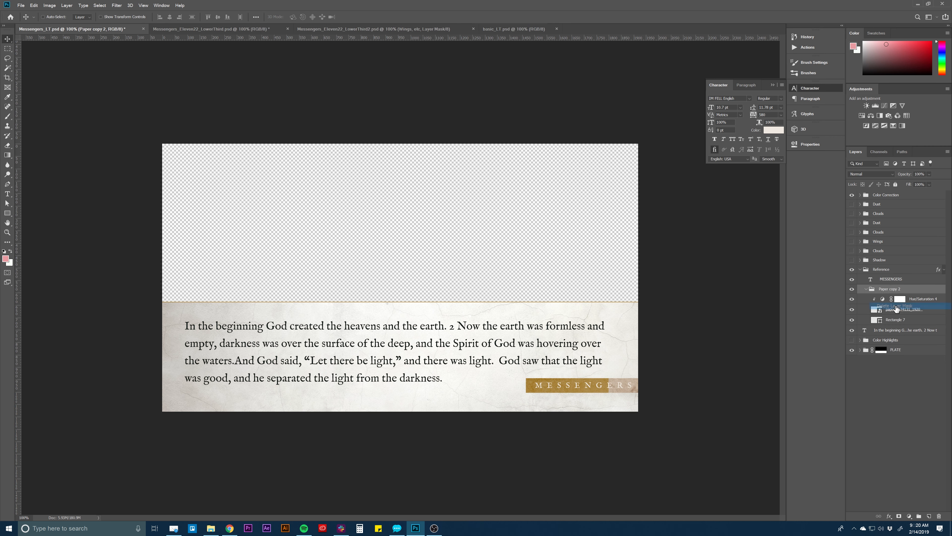
Step: Enlarge Rectangle 7 to about 163% with Free Transform
{"action": "left_click", "coordinate": [914, 310]}
{"action": "key", "text": "ctrl+t"}
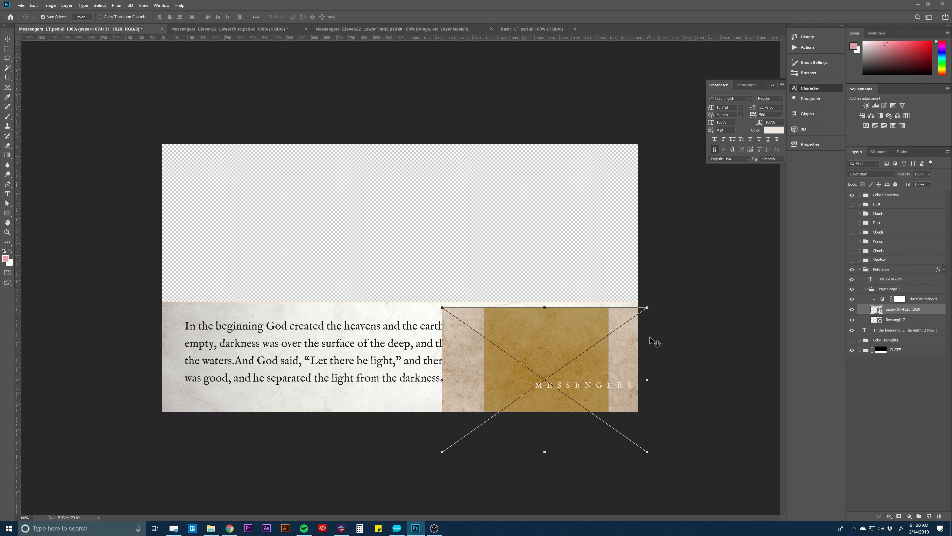
{"action": "key", "text": "Escape"}
{"action": "left_click", "coordinate": [908, 320]}
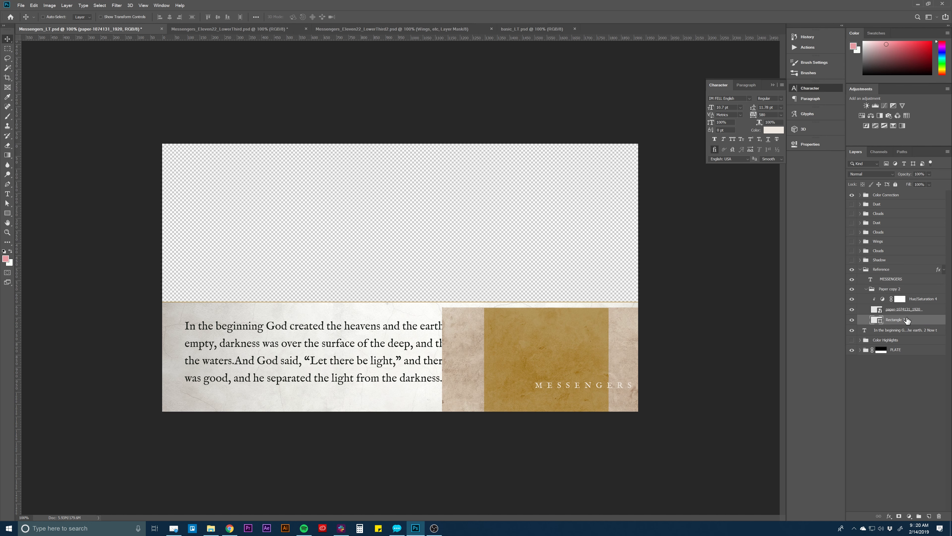
{"action": "key", "text": "ctrl+t"}
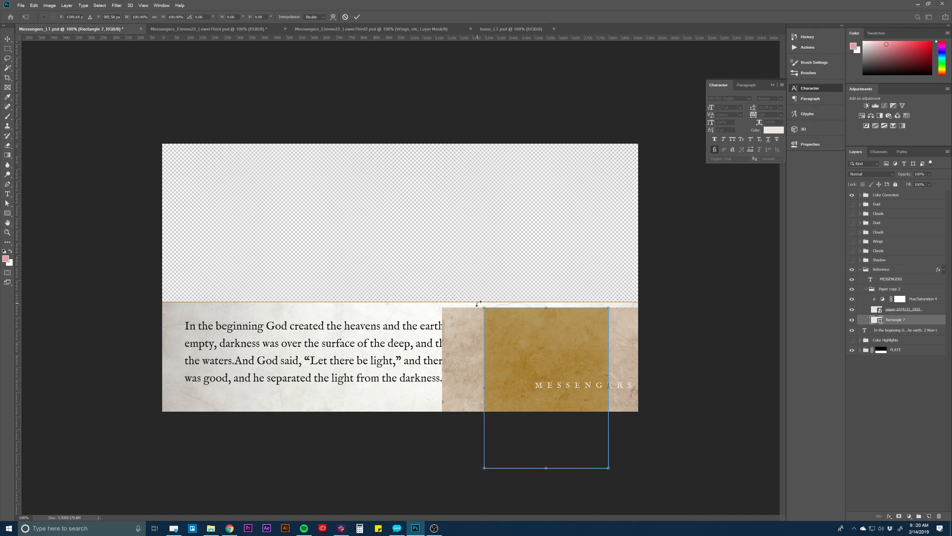
{"action": "left_click_drag", "start_coordinate": [481, 304], "coordinate": [409, 277]}
{"action": "key", "text": "Return"}
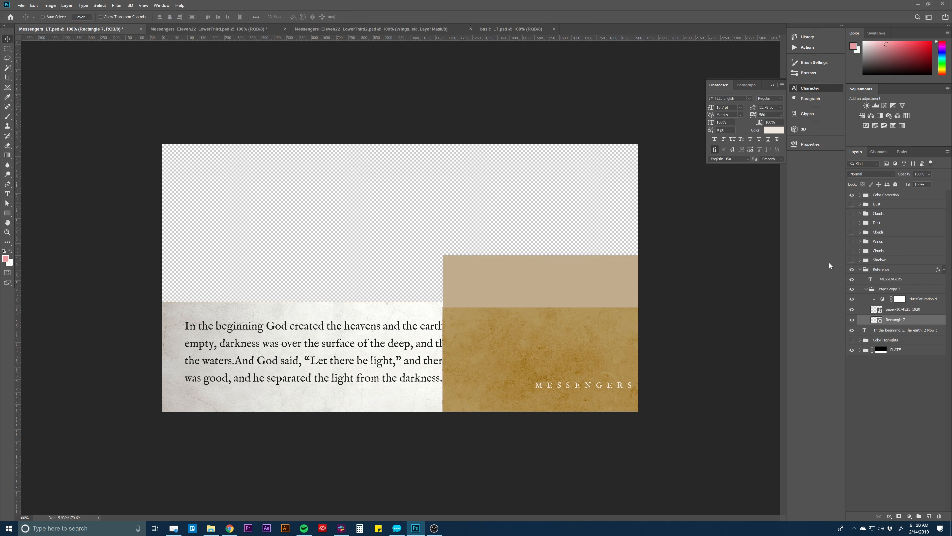
{"action": "left_click", "coordinate": [867, 292]}
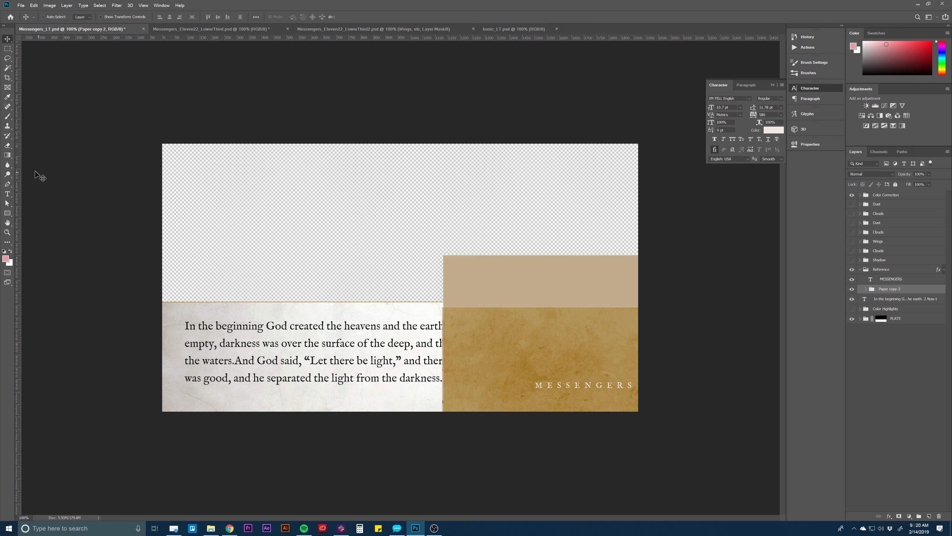
Step: Mask Paper copy 2 to a marquee strip around the MESSENGERS text
{"action": "left_click", "coordinate": [7, 49]}
{"action": "left_click_drag", "start_coordinate": [604, 334], "coordinate": [454, 394]}
{"action": "key", "text": "ctrl+d"}
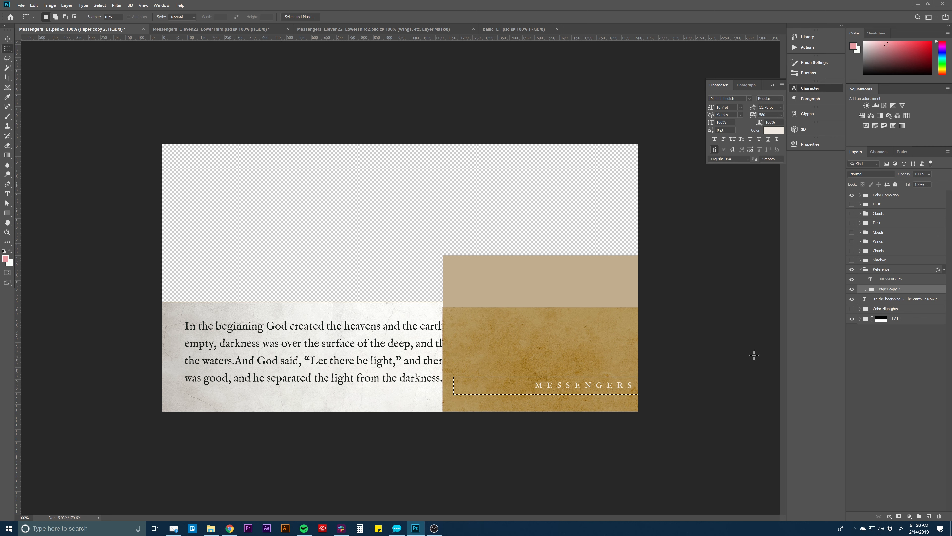
{"action": "left_click", "coordinate": [899, 516]}
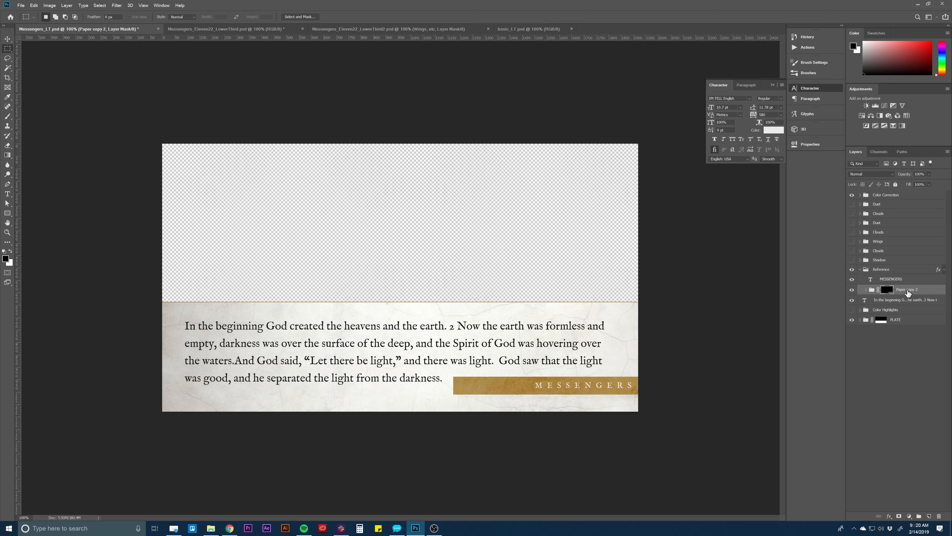
{"action": "key", "text": "ctrl+z"}
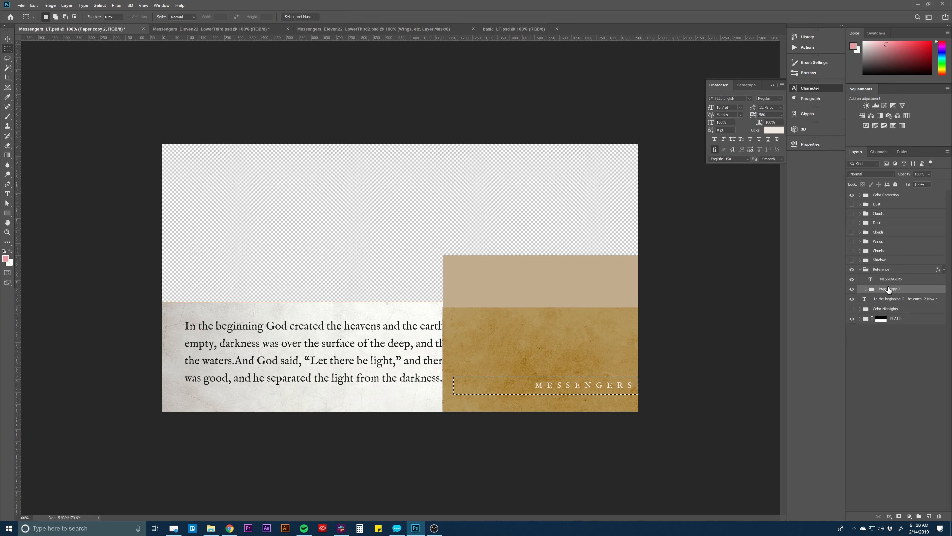
{"action": "left_click", "coordinate": [899, 516]}
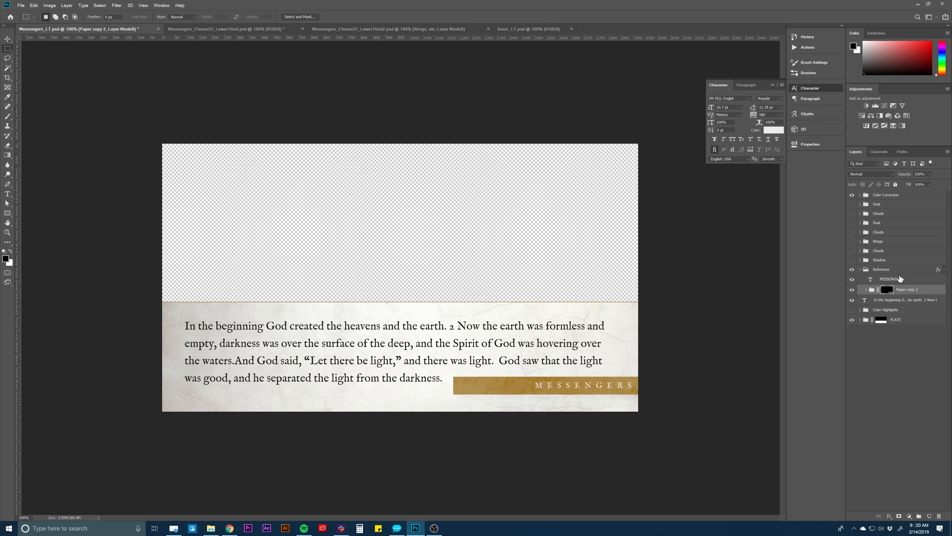
{"action": "key", "text": "ctrl+z"}
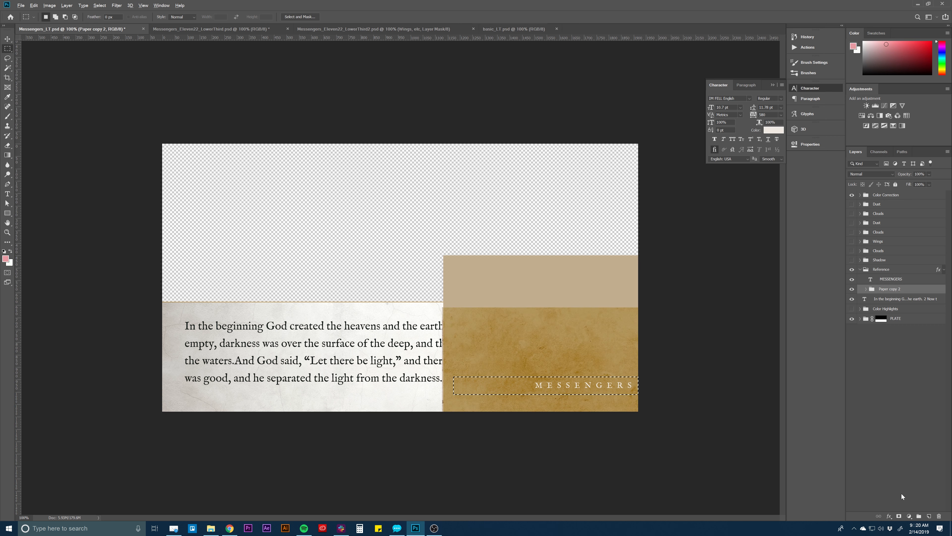
{"action": "left_click", "coordinate": [899, 516]}
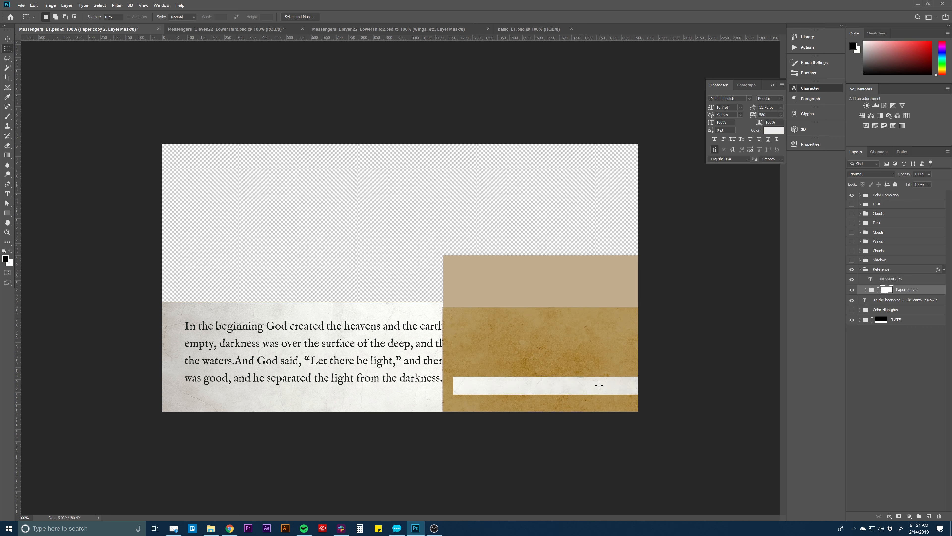
{"action": "key", "text": "ctrl+z"}
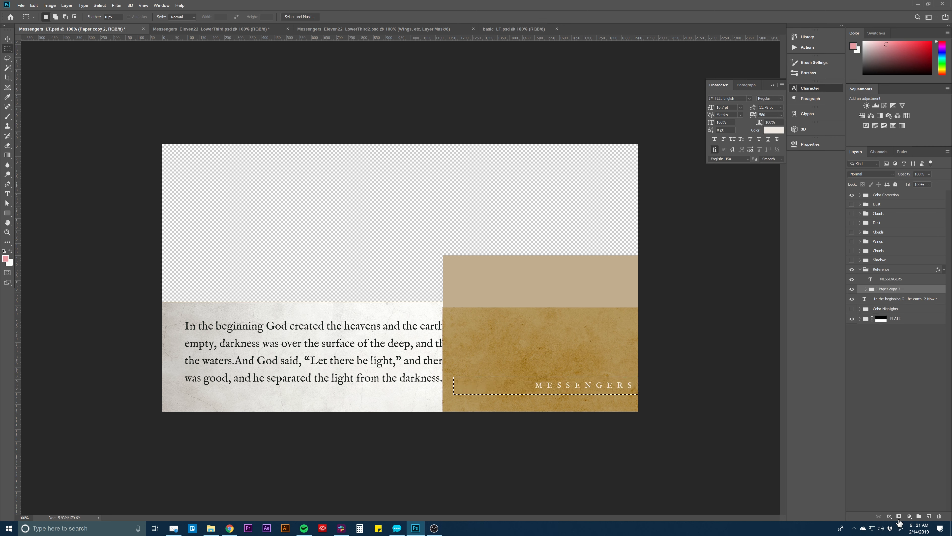
{"action": "left_click", "coordinate": [899, 516]}
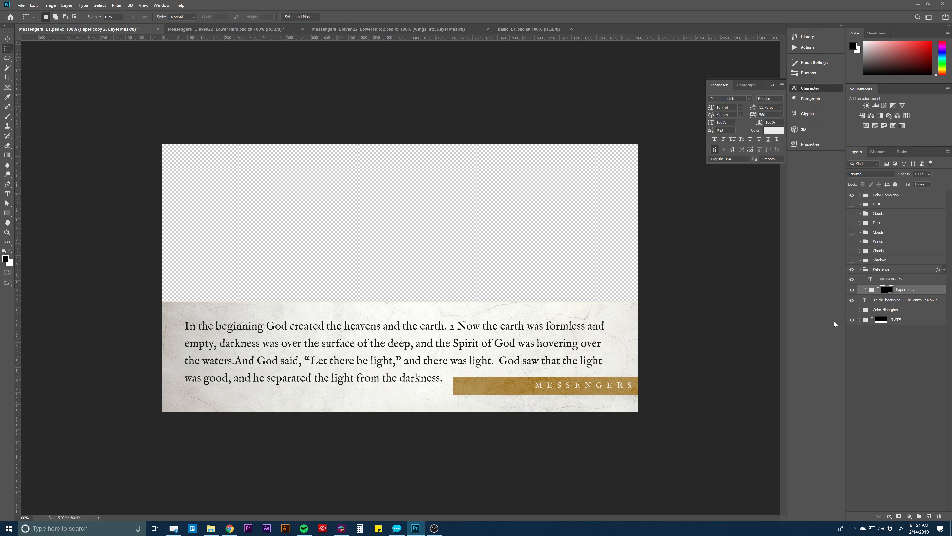
{"action": "left_click", "coordinate": [895, 278]}
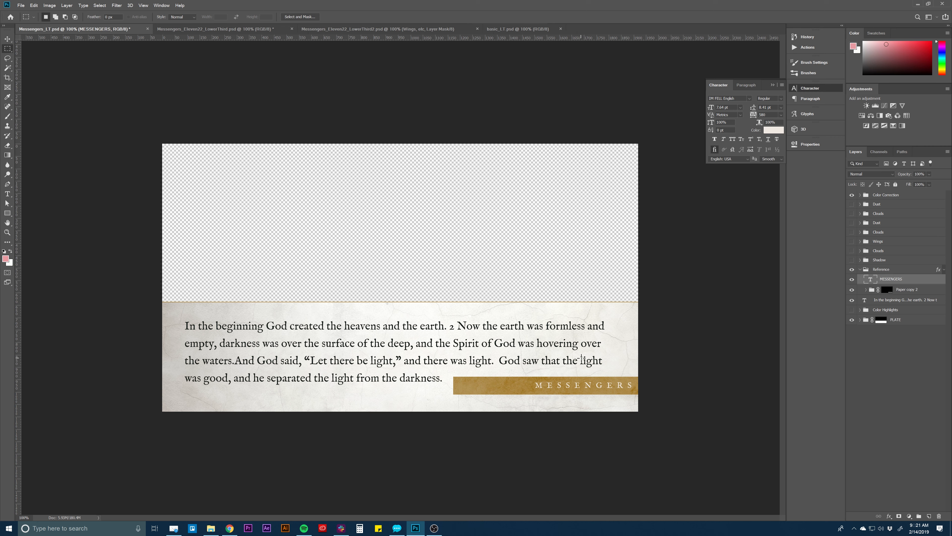
Step: Change MESSENGERS to GENESIS 1:1-4 at tracking 250 and slide it toward the gold band's left end
{"action": "key", "text": "t"}
{"action": "left_click", "coordinate": [549, 385]}
{"action": "double_click", "coordinate": [548, 385]}
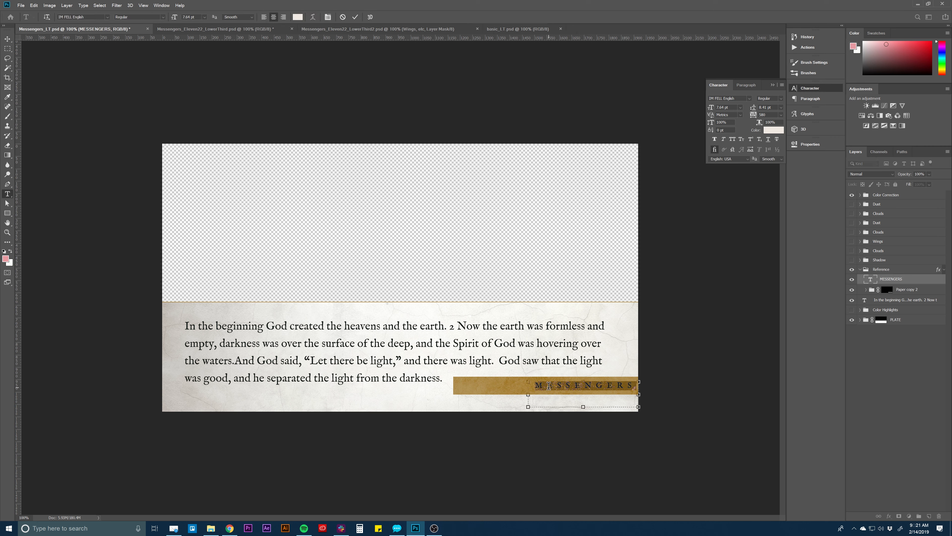
{"action": "type", "text": "GENESIS"}
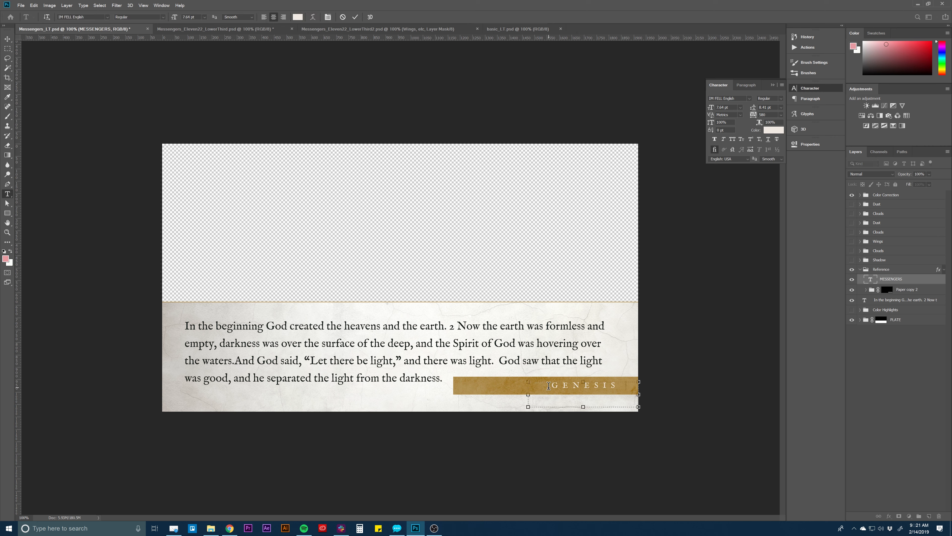
{"action": "type", "text": " 1:1-4"}
{"action": "key", "text": "ctrl+a"}
{"action": "left_click", "coordinate": [753, 115]}
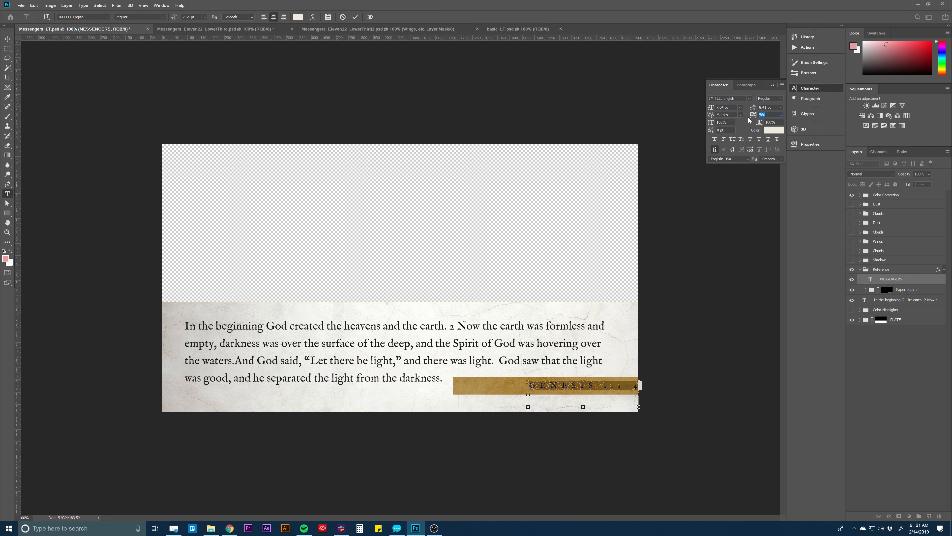
{"action": "type", "text": "250"}
{"action": "key", "text": "Return"}
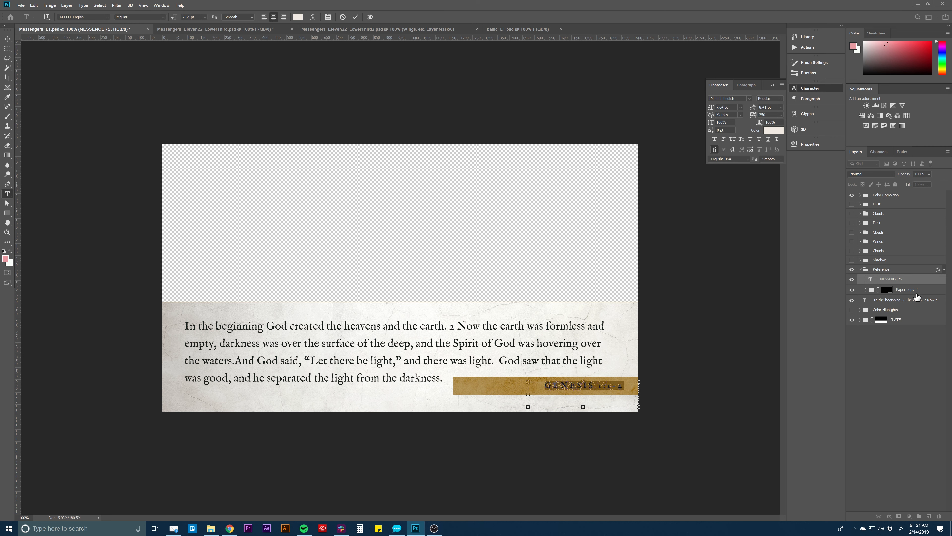
{"action": "left_click", "coordinate": [915, 281]}
{"action": "key", "text": "v"}
{"action": "left_click_drag", "start_coordinate": [614, 353], "coordinate": [498, 383]}
Step: Select the Reference group and try sliding the gold tab right, then undo that move
{"action": "left_click", "coordinate": [907, 269], "text": "ctrl"}
{"action": "left_click", "coordinate": [898, 272]}
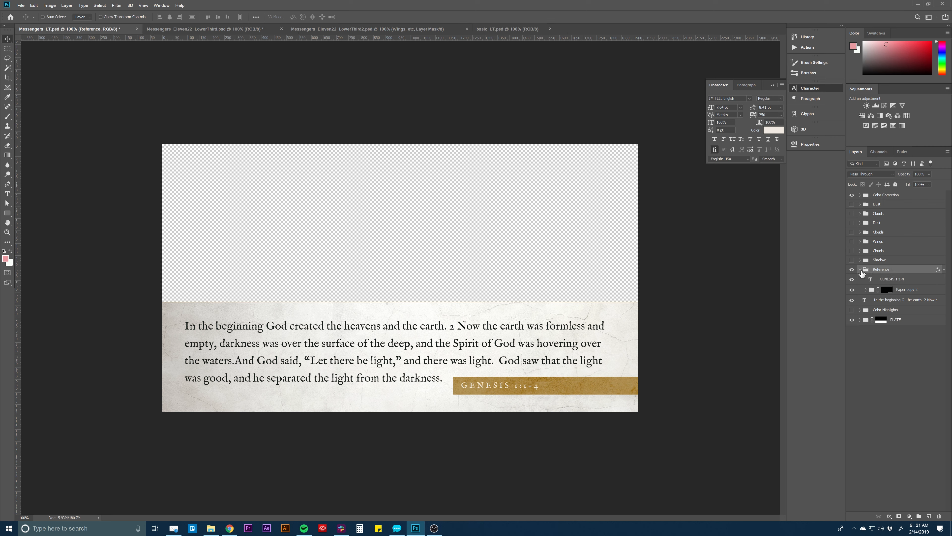
{"action": "left_click", "coordinate": [860, 270]}
{"action": "left_click_drag", "start_coordinate": [572, 392], "coordinate": [633, 385]}
{"action": "key", "text": "ctrl+z"}
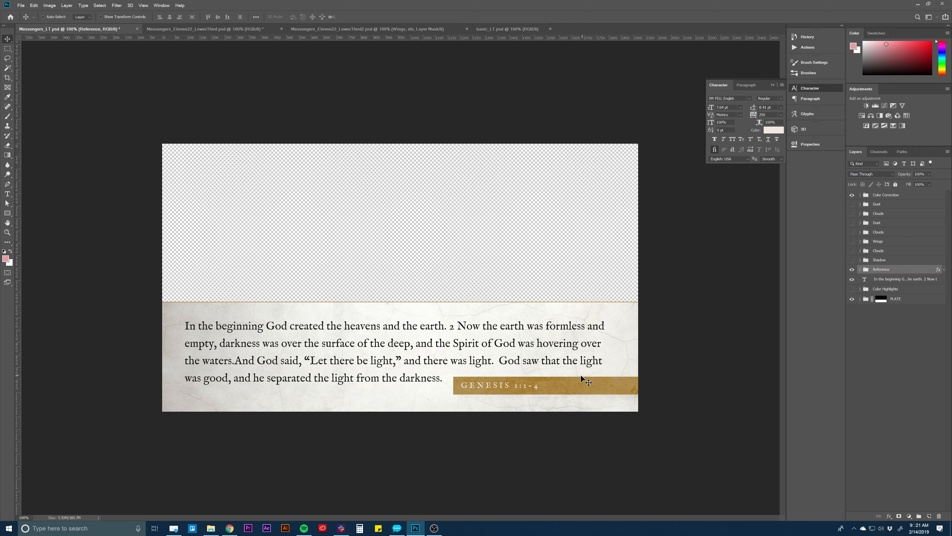
Step: Left-align the GENESIS 1:1-4 reference text and nudge its text box slightly right
{"action": "key", "text": "t"}
{"action": "left_click", "coordinate": [473, 386]}
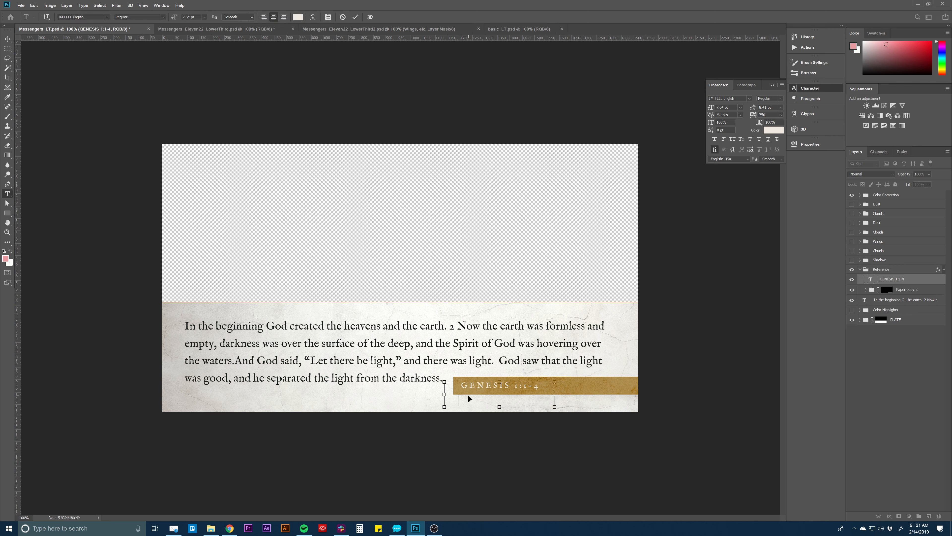
{"action": "key", "text": "ctrl+a"}
{"action": "left_click", "coordinate": [264, 17]}
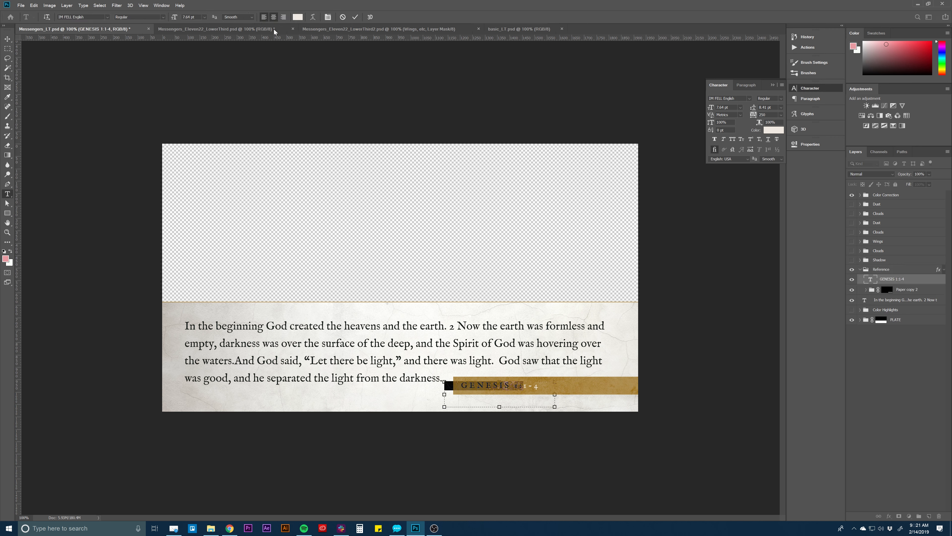
{"action": "left_click_drag", "start_coordinate": [461, 363], "coordinate": [476, 368]}
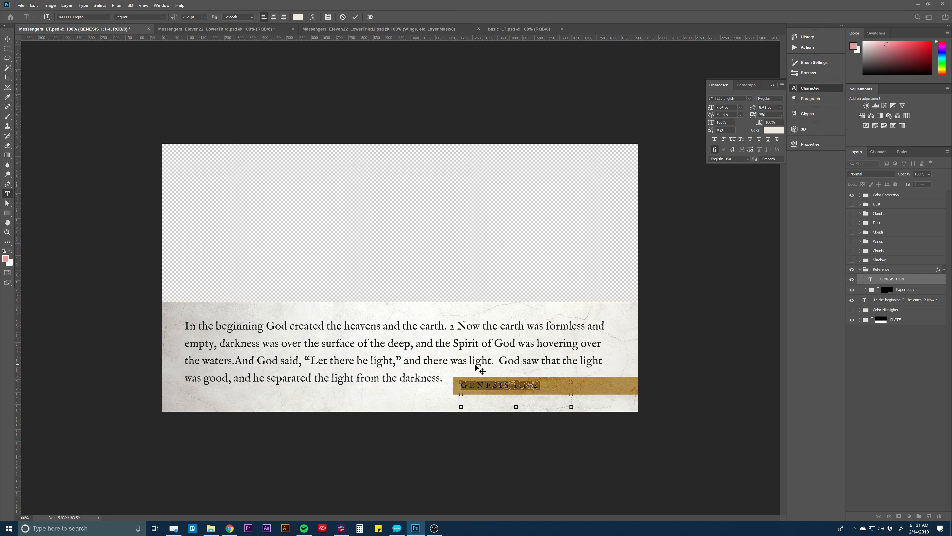
{"action": "left_click", "coordinate": [902, 281]}
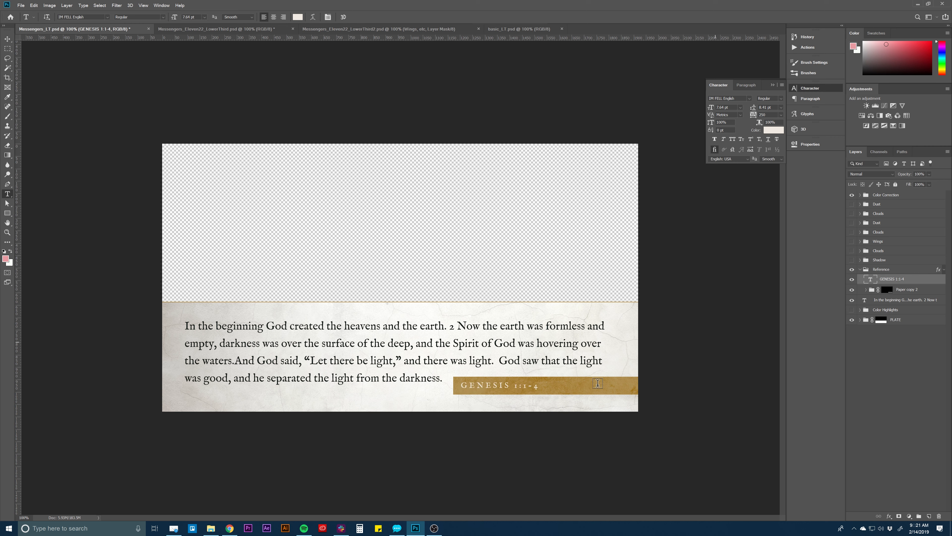
Step: Widen the GENESIS 1:1-4 text box to 699 px
{"action": "left_click", "coordinate": [479, 384]}
{"action": "left_click_drag", "start_coordinate": [570, 393], "coordinate": [635, 393]}
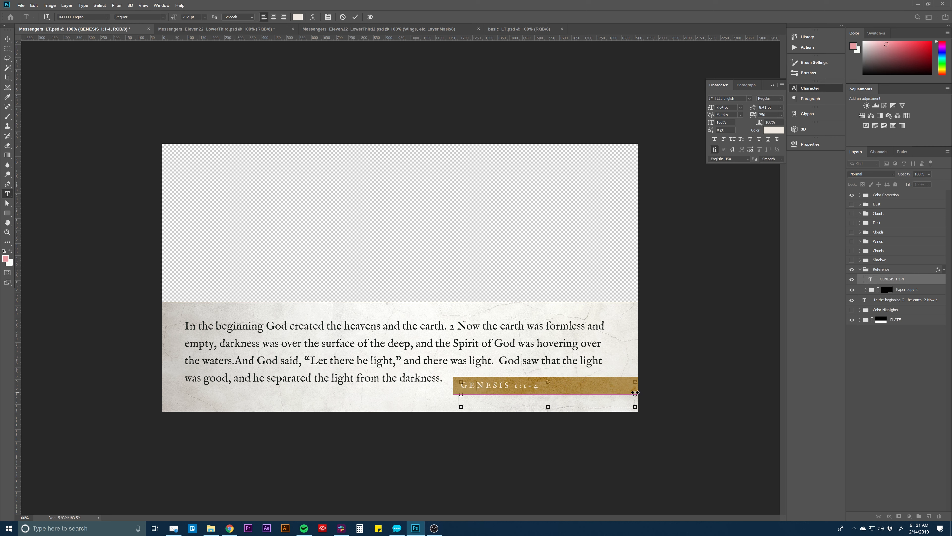
{"action": "left_click", "coordinate": [908, 282]}
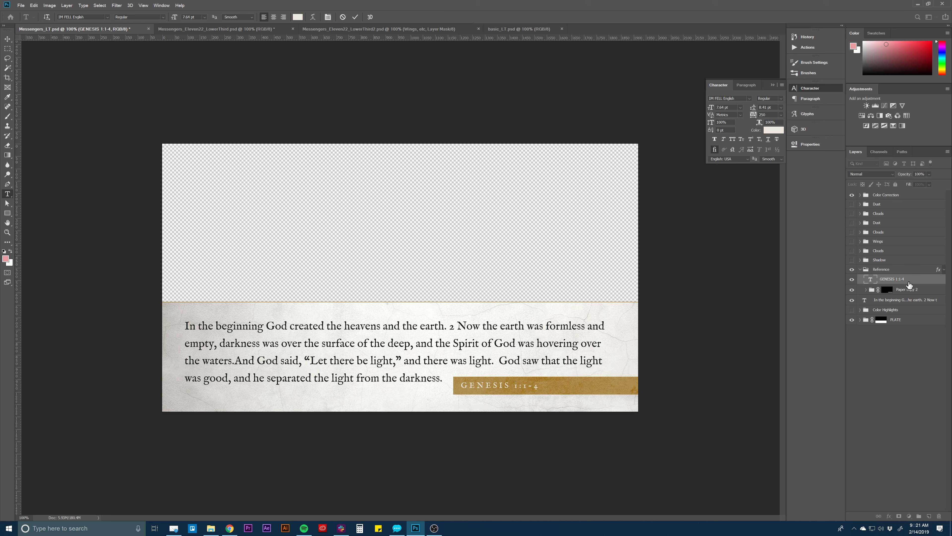
Step: Slide the Reference group 256 px right with the Move tool
{"action": "left_click", "coordinate": [897, 270]}
{"action": "key", "text": "v"}
{"action": "left_click_drag", "start_coordinate": [551, 382], "coordinate": [609, 381]}
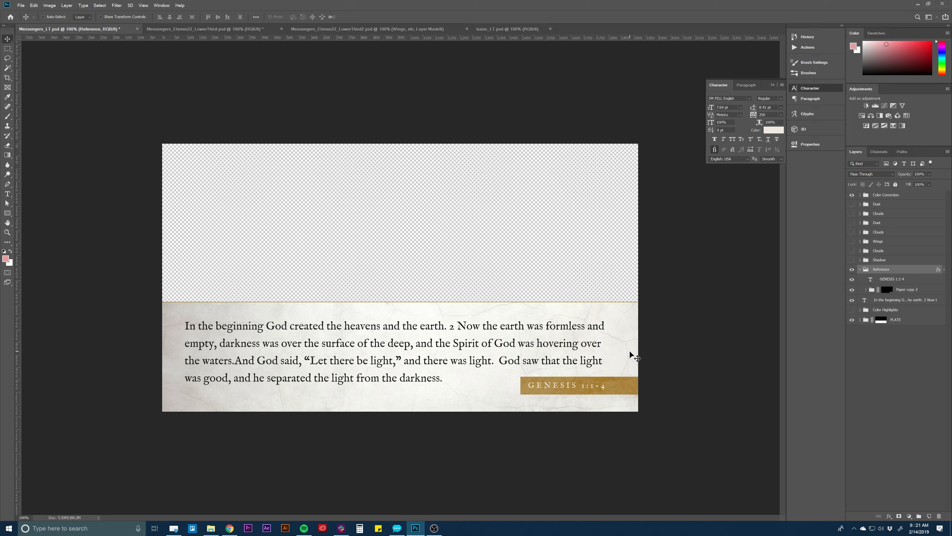
Step: Turn on the Wings group and position the wing accent at the lower right
{"action": "left_click", "coordinate": [860, 270]}
{"action": "left_click", "coordinate": [852, 241]}
{"action": "left_click", "coordinate": [878, 241]}
{"action": "left_click_drag", "start_coordinate": [530, 367], "coordinate": [48, 366]}
{"action": "left_click_drag", "start_coordinate": [272, 356], "coordinate": [672, 362]}
Step: Make both Clouds groups visible and drag the upper cloud to the lower-left corner
{"action": "left_click", "coordinate": [852, 233]}
{"action": "left_click", "coordinate": [852, 213]}
{"action": "left_click", "coordinate": [878, 214]}
{"action": "left_click_drag", "start_coordinate": [382, 360], "coordinate": [184, 311]}
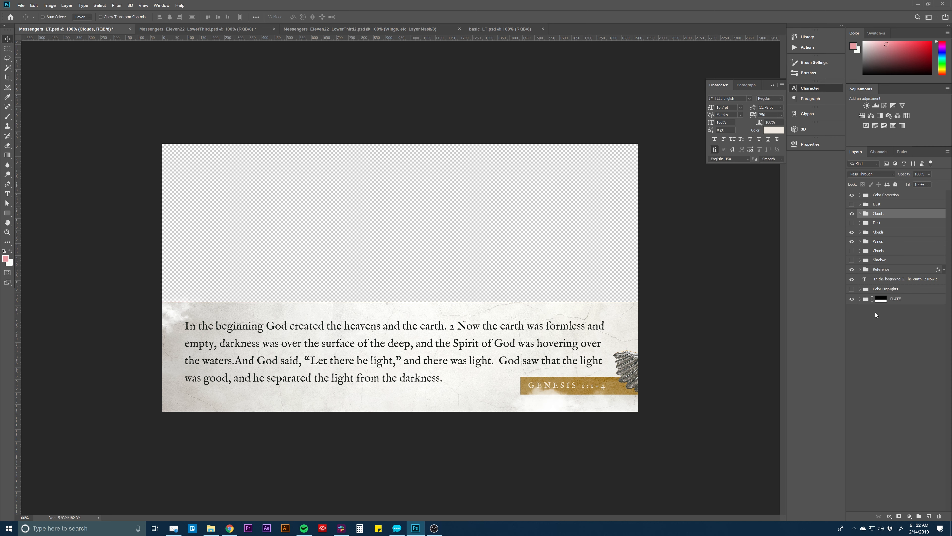
Step: In Messengers_Eleven22_LowerThird.psd, hide the wing artwork and the Gold Plate
{"action": "left_click", "coordinate": [188, 29]}
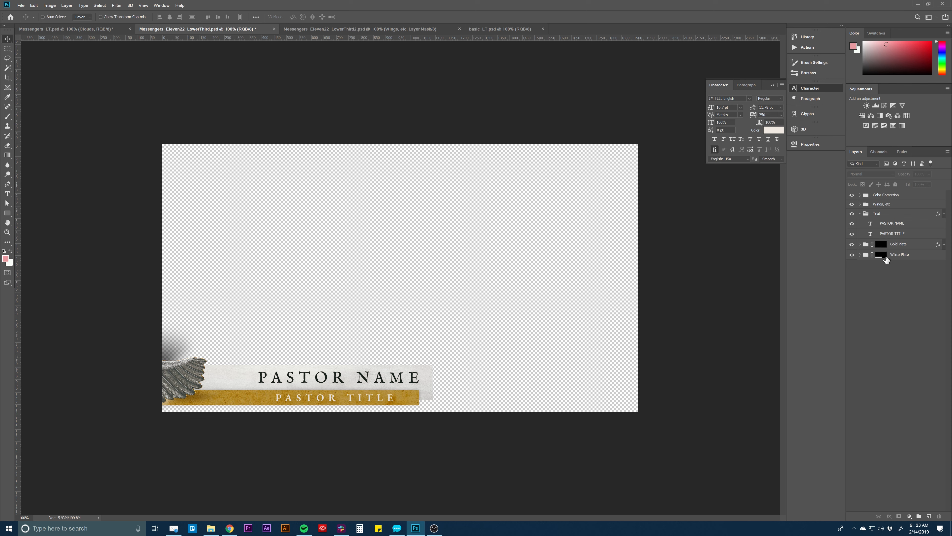
{"action": "left_click", "coordinate": [860, 214]}
{"action": "left_click", "coordinate": [852, 204]}
{"action": "left_click", "coordinate": [880, 233]}
{"action": "left_click", "coordinate": [851, 223]}
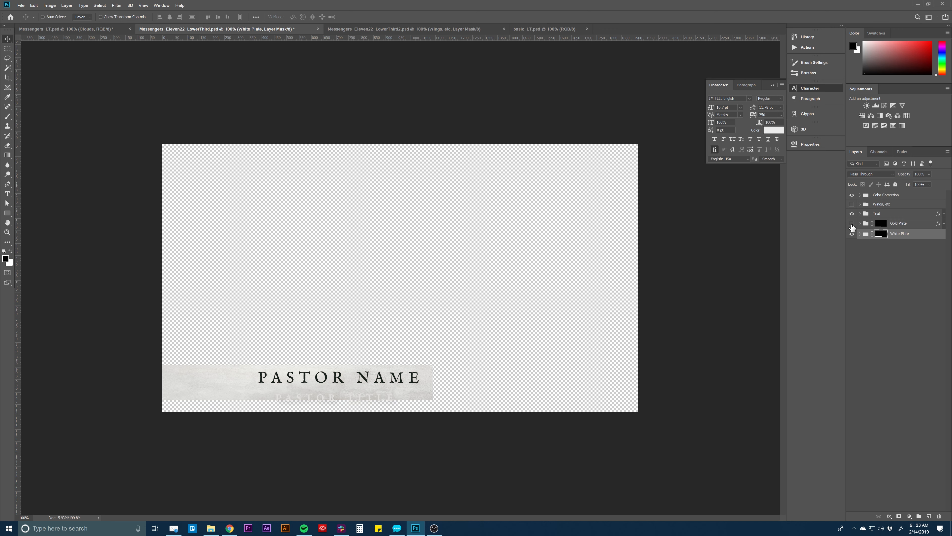
Step: Delete the White Plate's layer mask so its texture fills the whole canvas
{"action": "right_click", "coordinate": [879, 235]}
{"action": "left_click", "coordinate": [882, 246]}
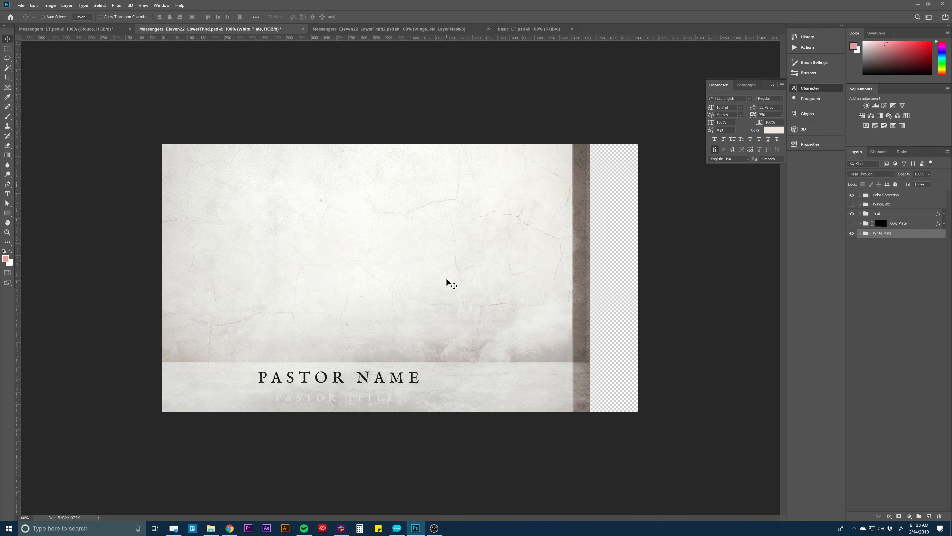
{"action": "left_click_drag", "start_coordinate": [418, 267], "coordinate": [559, 290]}
{"action": "key", "text": "ctrl+z"}
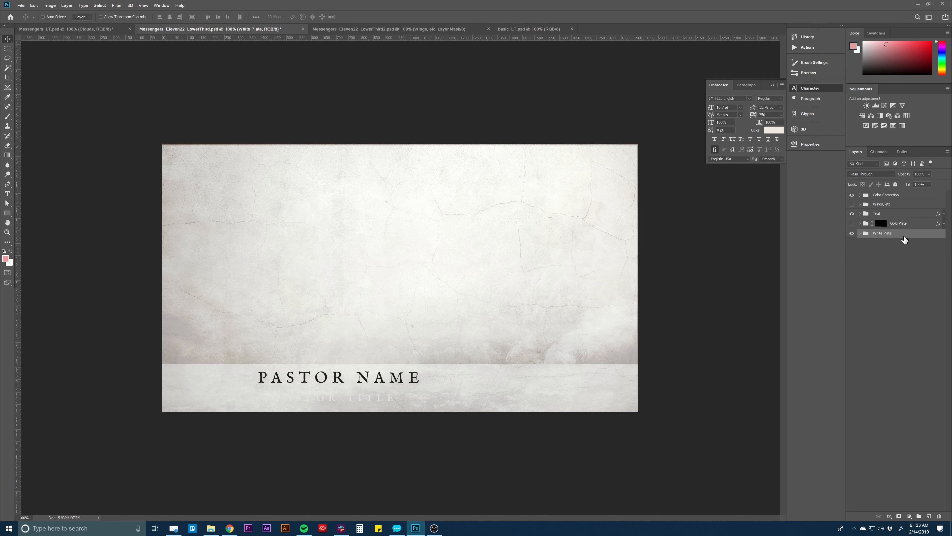
Step: Mask the White Plate to a rectangular strip at the lower left behind PASTOR NAME
{"action": "left_click", "coordinate": [7, 213]}
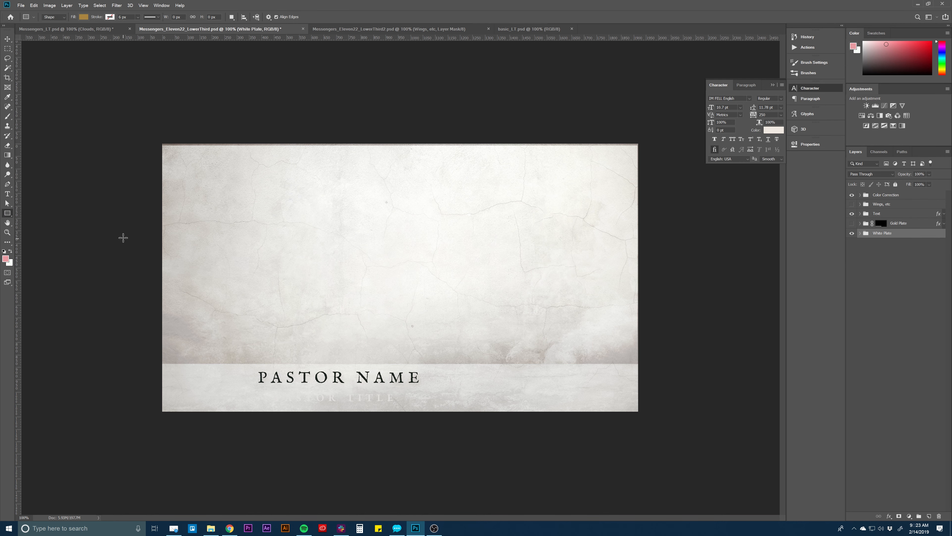
{"action": "left_click", "coordinate": [7, 48]}
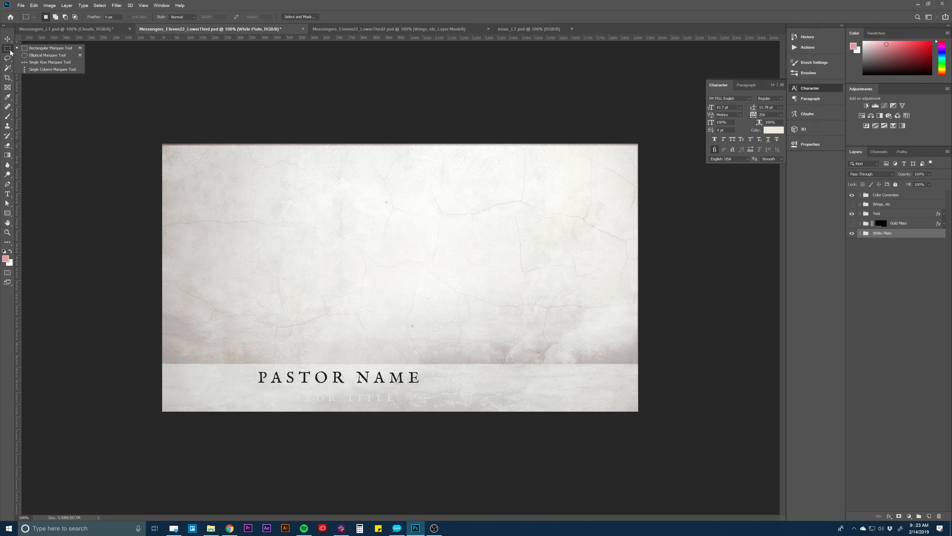
{"action": "left_click", "coordinate": [149, 249]}
{"action": "left_click_drag", "start_coordinate": [149, 249], "coordinate": [399, 377]}
{"action": "left_click", "coordinate": [899, 516]}
{"action": "key", "text": "v"}
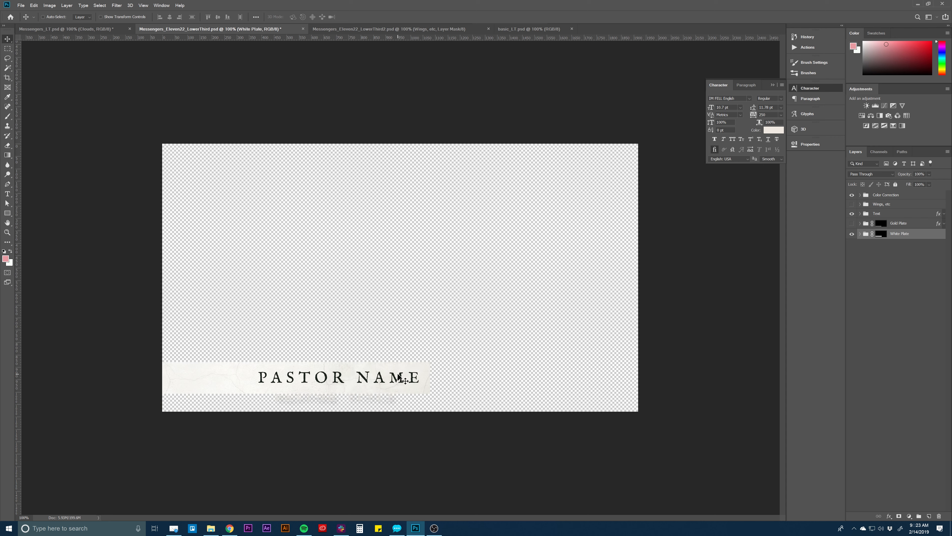
Step: Show the gold PASTOR TITLE plate and shift it about 36 px left
{"action": "left_click", "coordinate": [859, 225]}
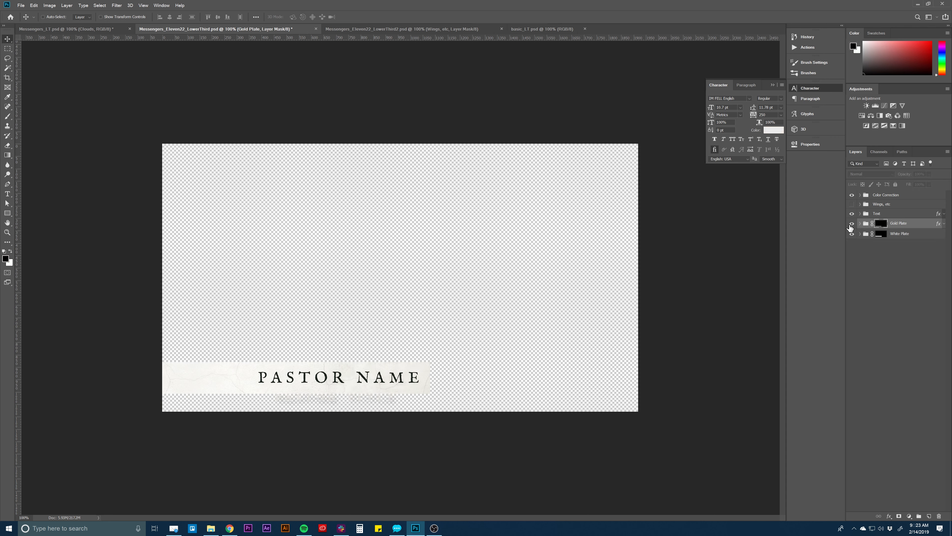
{"action": "left_click", "coordinate": [852, 223]}
{"action": "left_click_drag", "start_coordinate": [282, 393], "coordinate": [268, 392]}
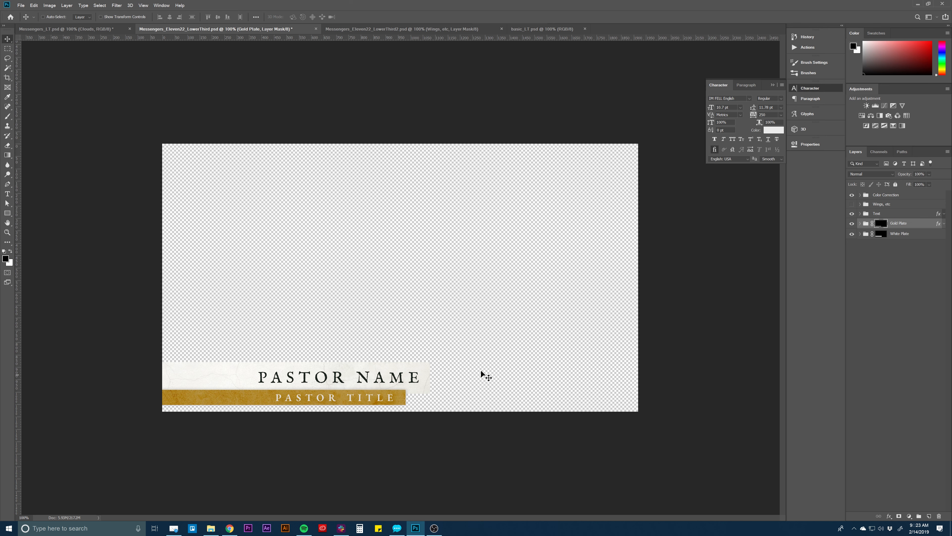
{"action": "left_click", "coordinate": [871, 251]}
Step: Make the Wings, etc group visible again and check the wing artwork inside it
{"action": "left_click", "coordinate": [881, 205]}
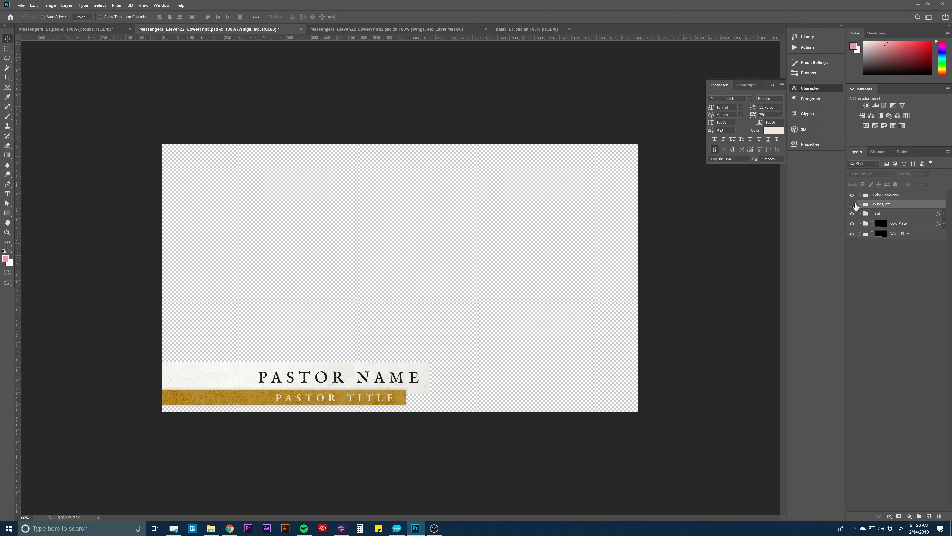
{"action": "left_click", "coordinate": [852, 204]}
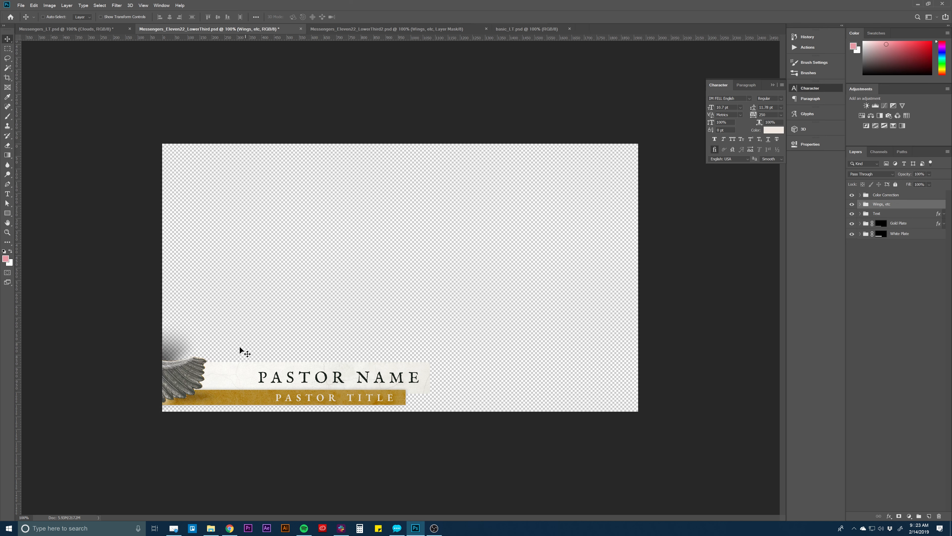
{"action": "left_click", "coordinate": [860, 204]}
{"action": "left_click", "coordinate": [885, 269]}
{"action": "left_click", "coordinate": [852, 250]}
{"action": "left_click", "coordinate": [853, 251]}
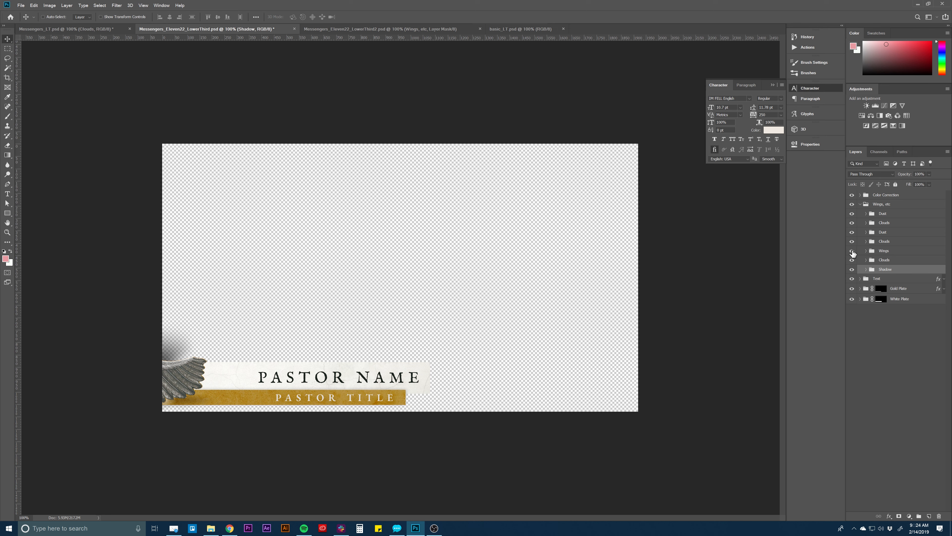